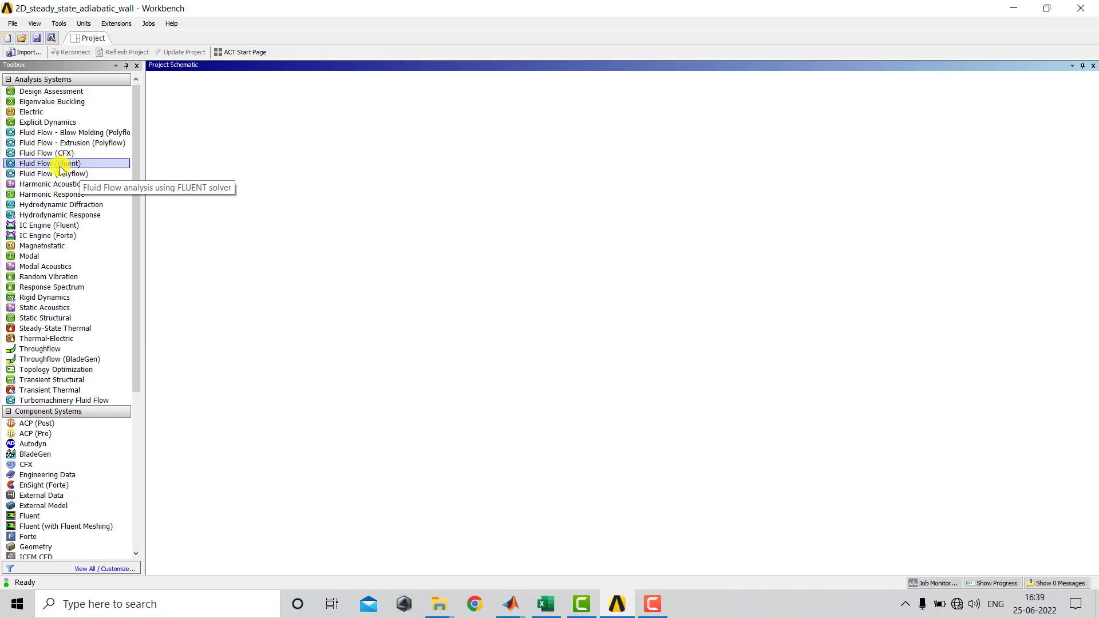
- Add a Fluid Flow (Fluent) analysis system to the project and create its geometry in SpaceClaim
left_click_drag(61, 166, 233, 147)
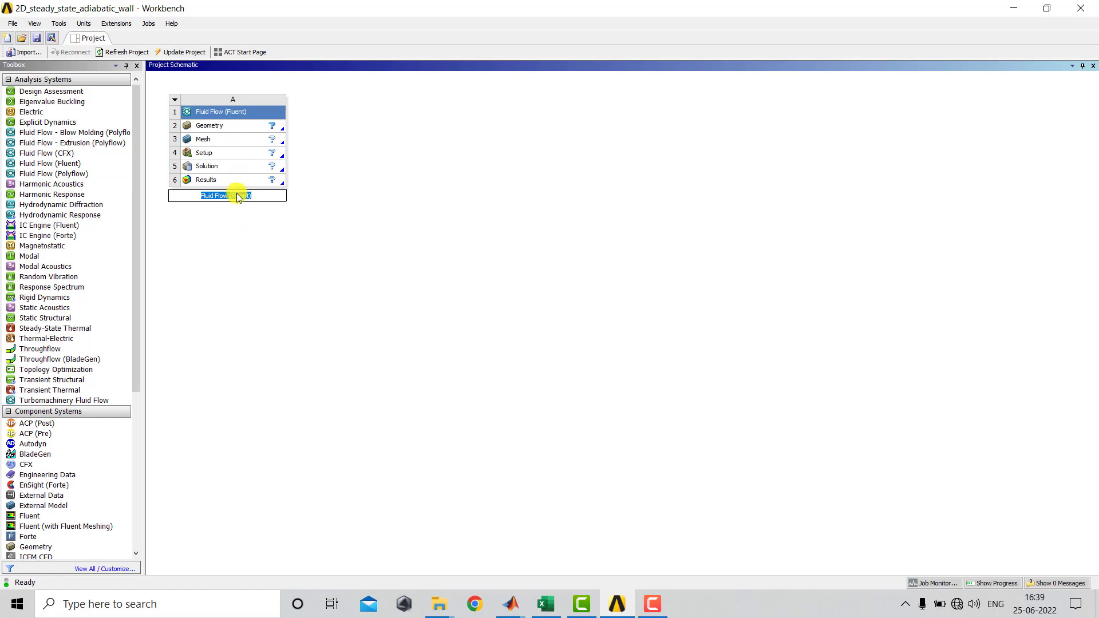
left_click(238, 247)
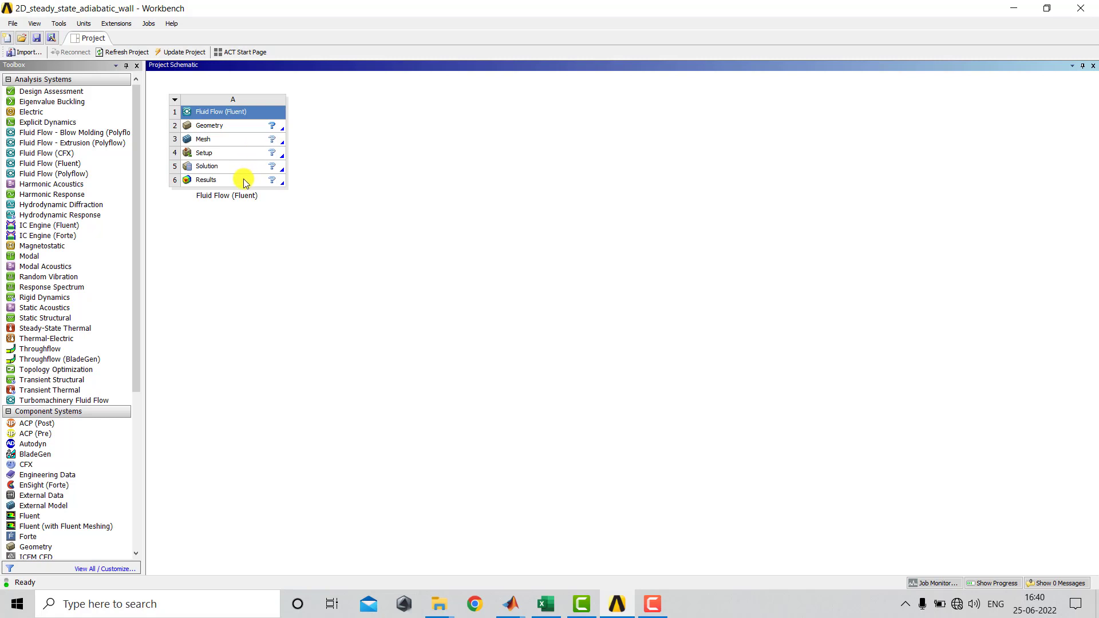
right_click(243, 127)
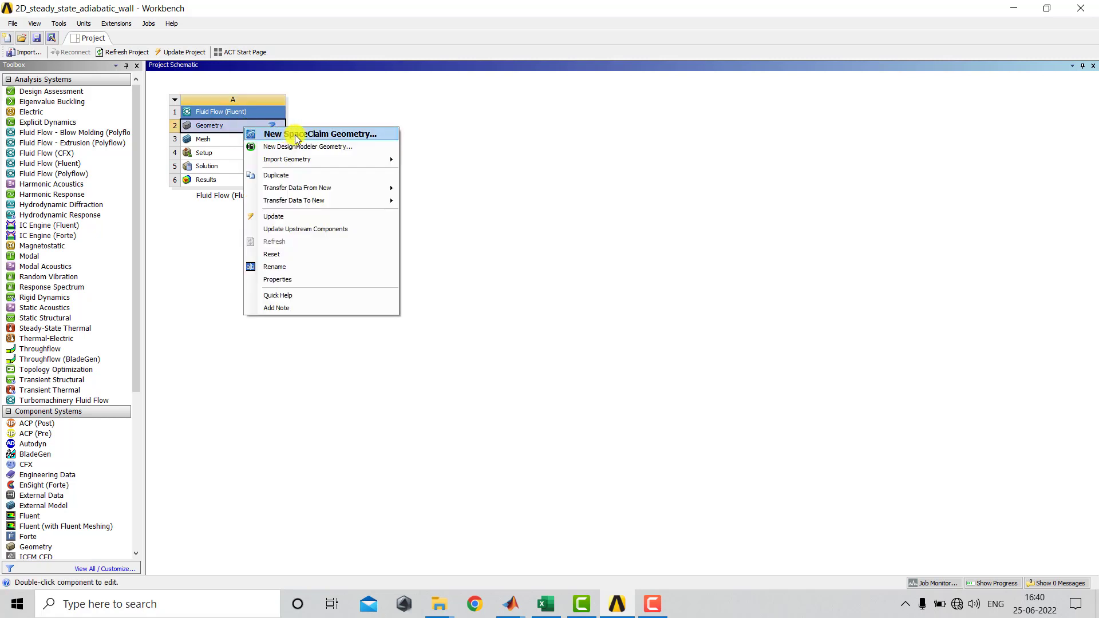
left_click(332, 135)
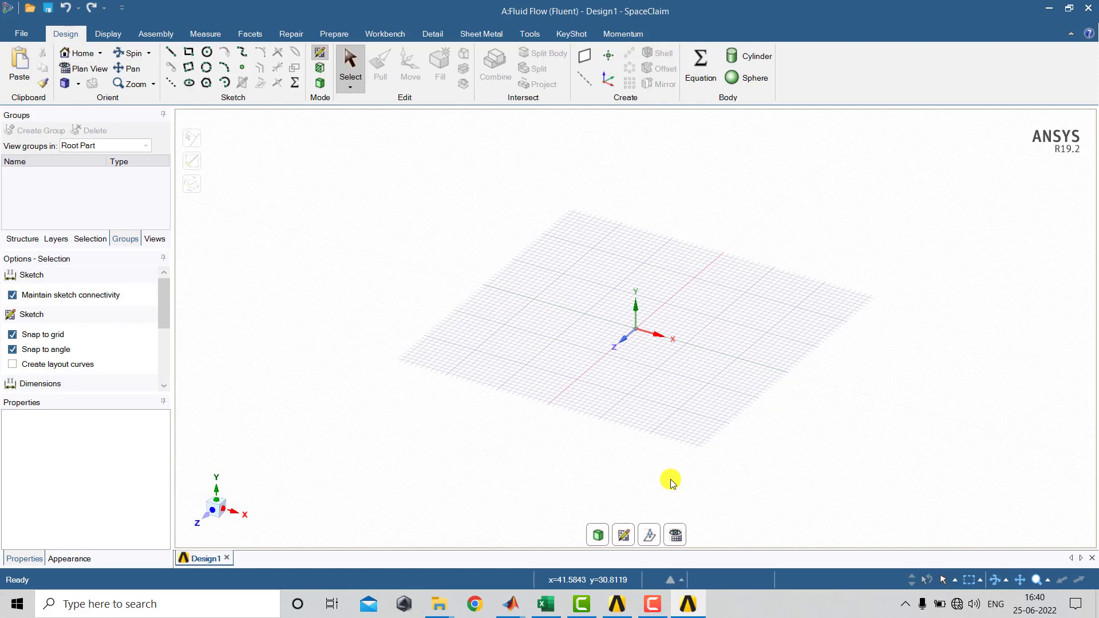
- Start a sketch on the XY plane and view it in plan view
left_click(622, 535)
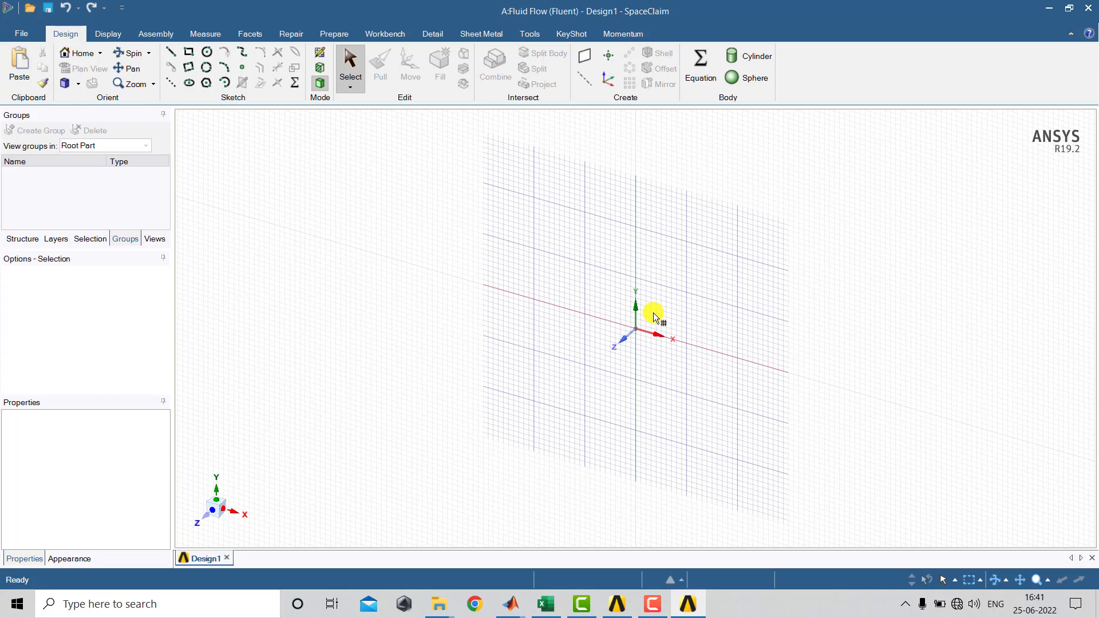
left_click(653, 313)
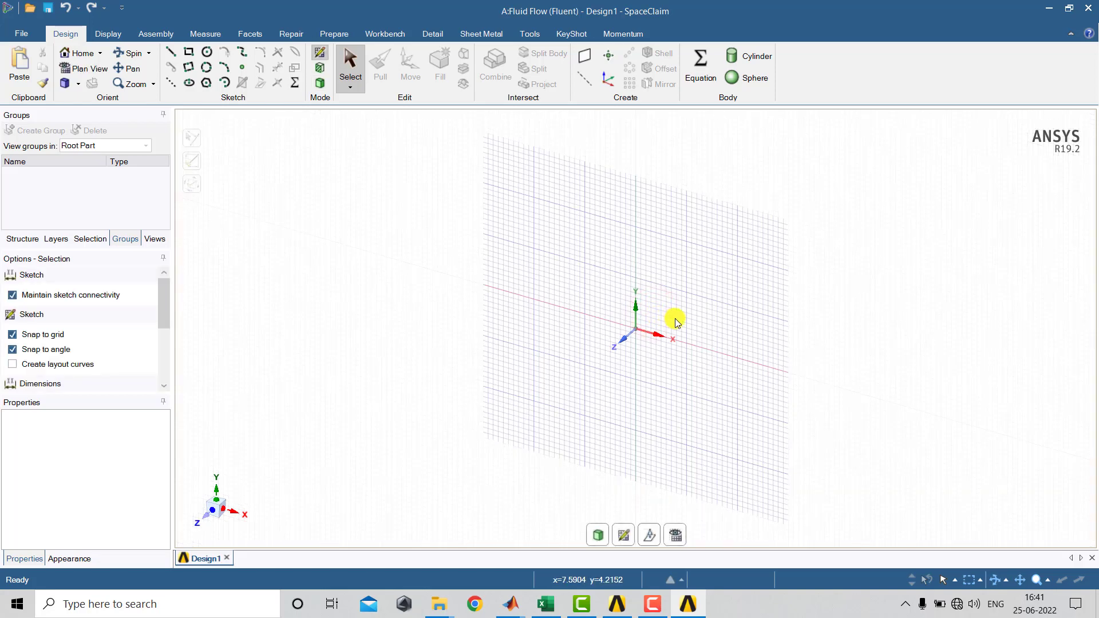
left_click(675, 535)
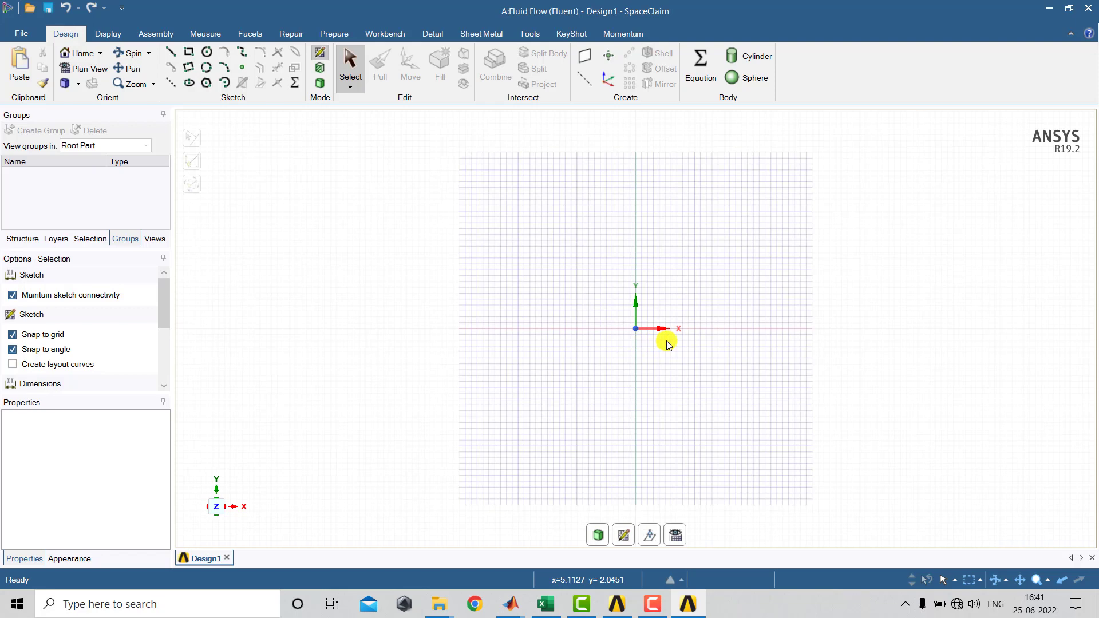
- Sketch a 1000 mm by 1000 mm rectangle with its first corner at the origin
scroll(722, 229, "up", 3)
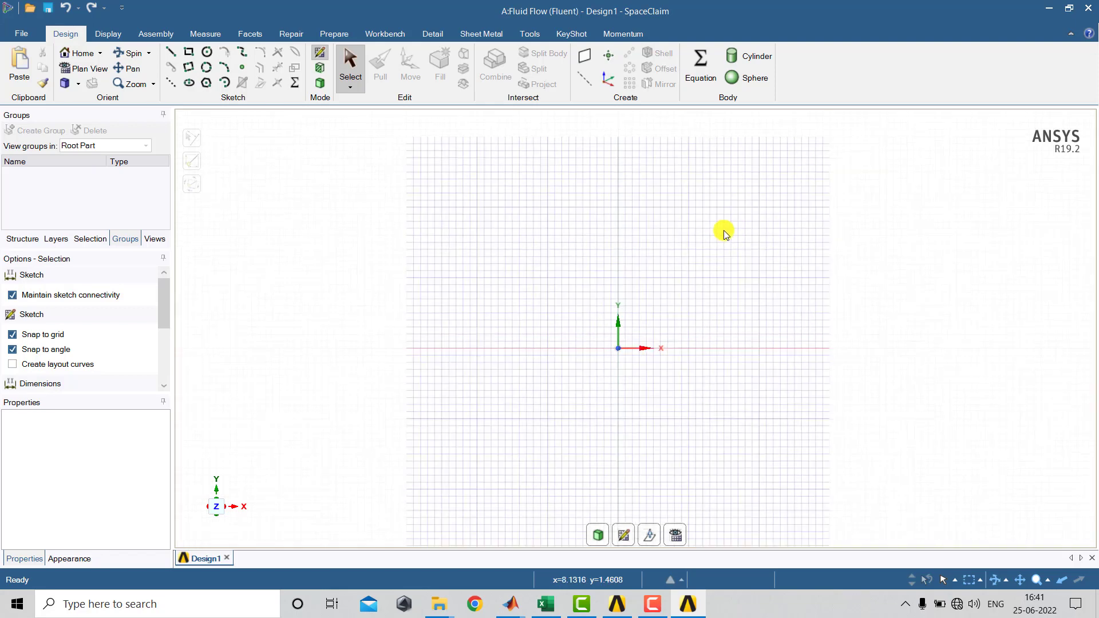
scroll(676, 326, "down", 1)
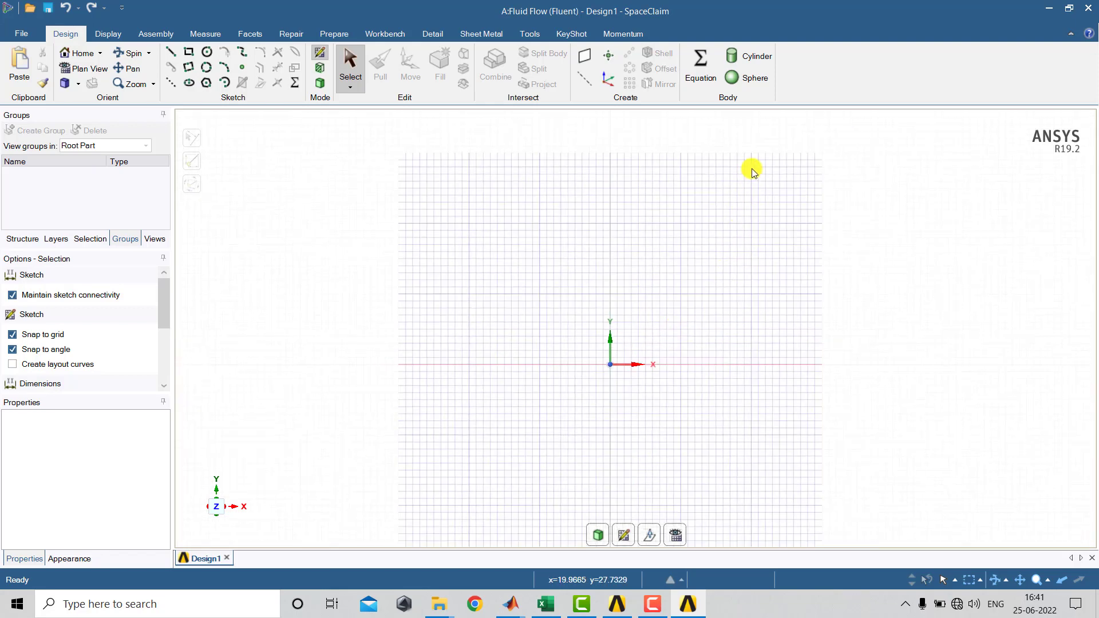
scroll(750, 169, "up", 1)
scroll(733, 193, "down", 1)
scroll(758, 159, "up", 1)
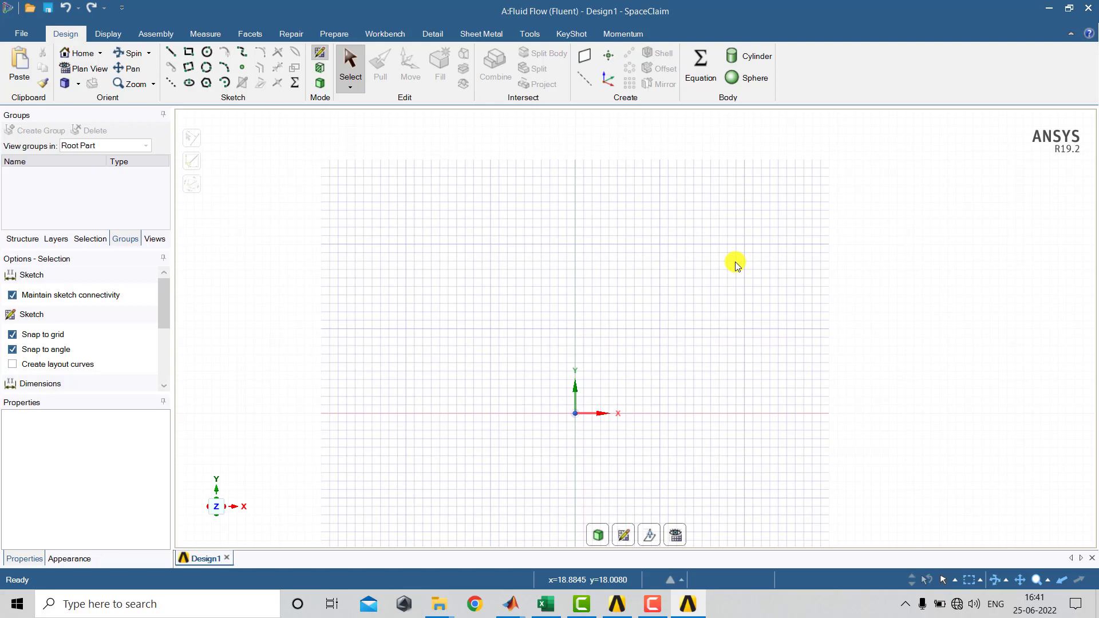
left_click(188, 53)
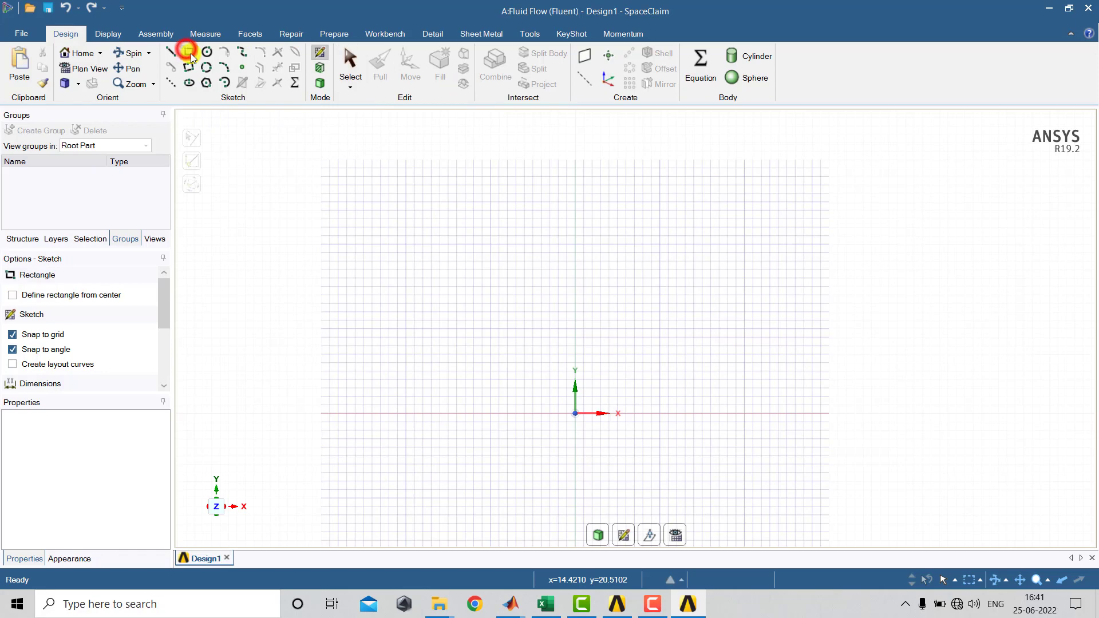
left_click(575, 413)
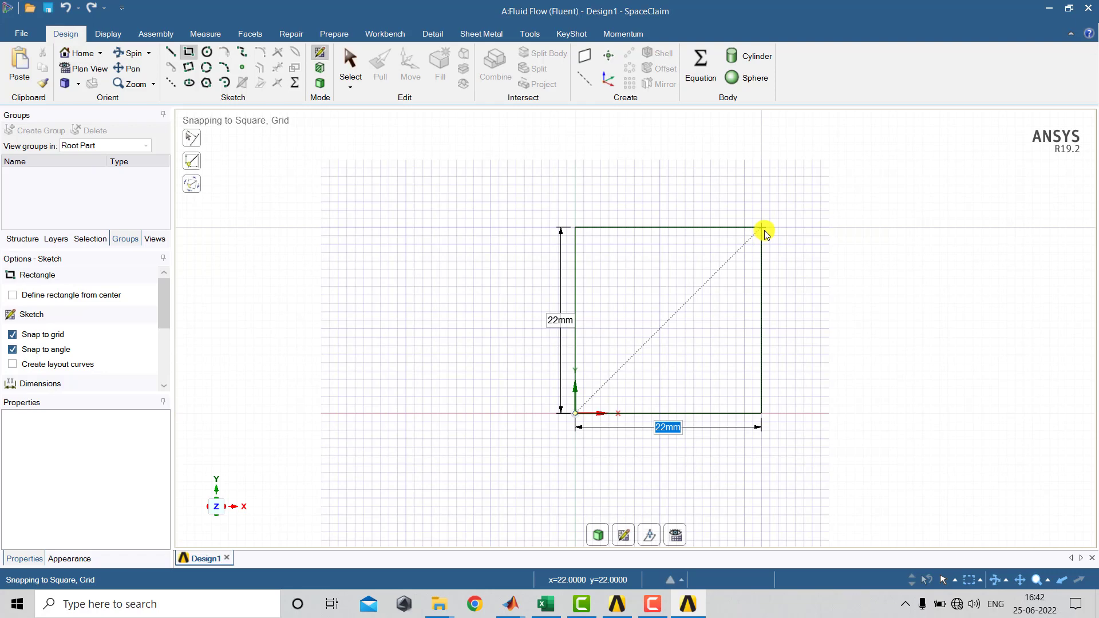
type("1000")
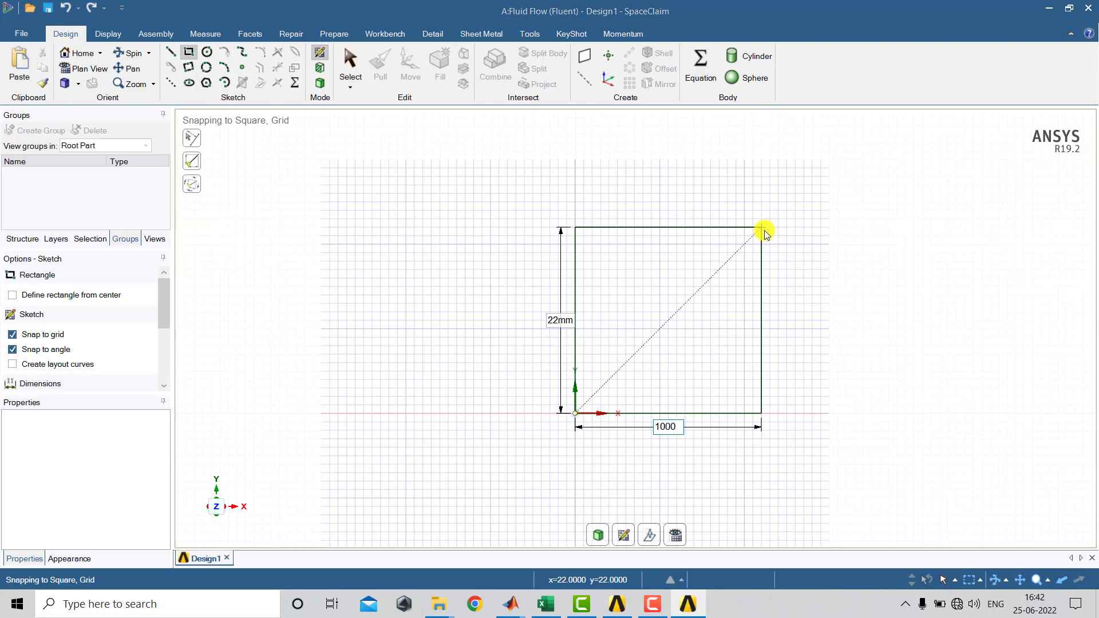
scroll(764, 230, "down", 5)
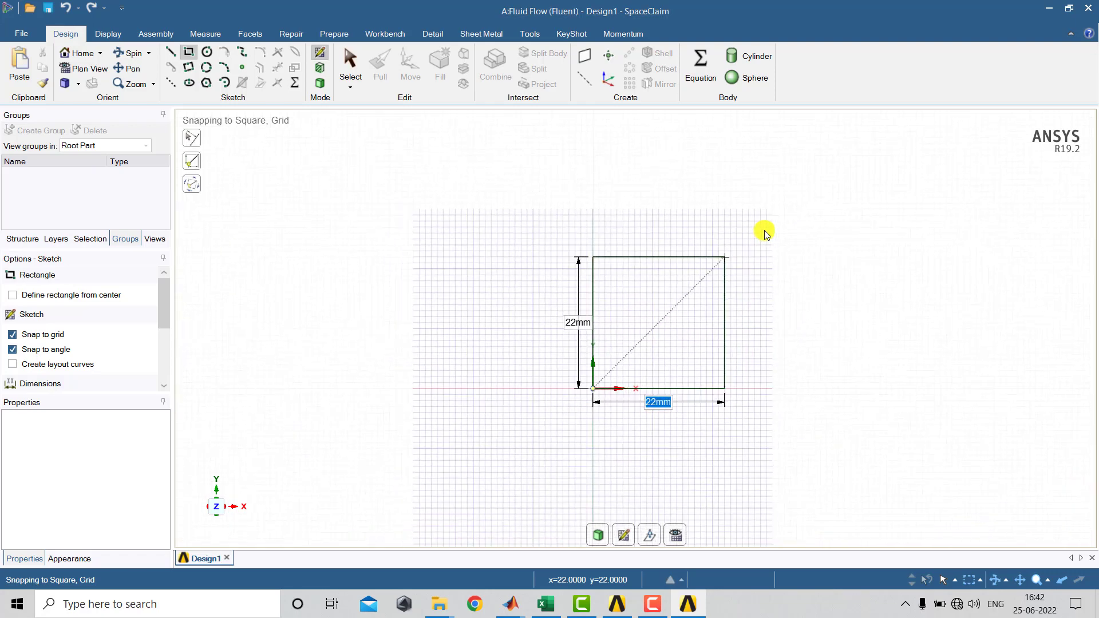
type("1000")
key("Tab")
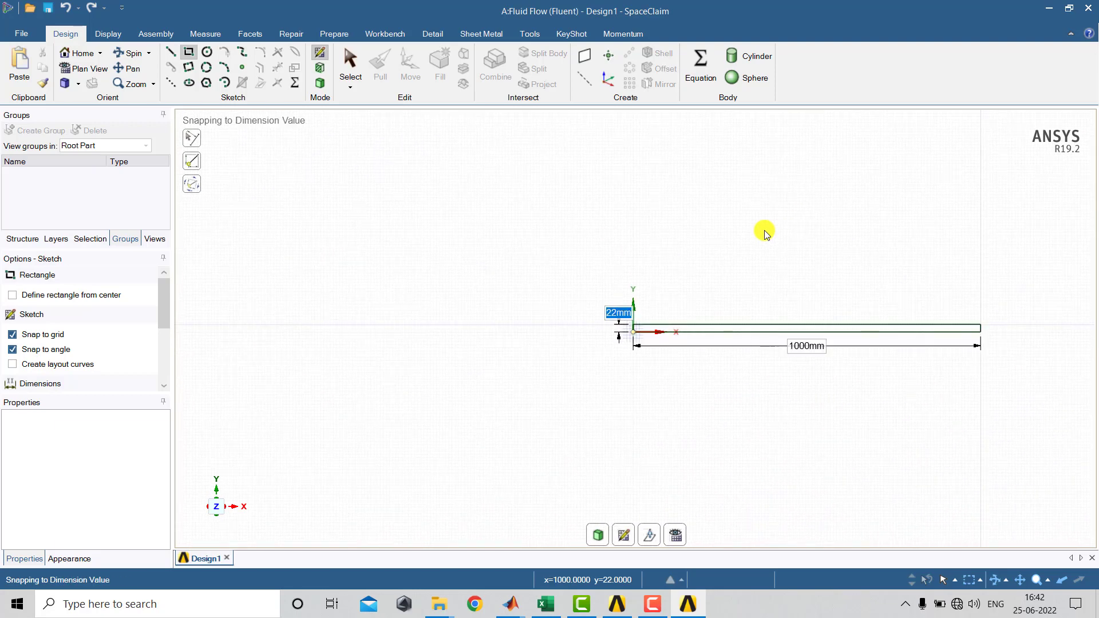
type("1000")
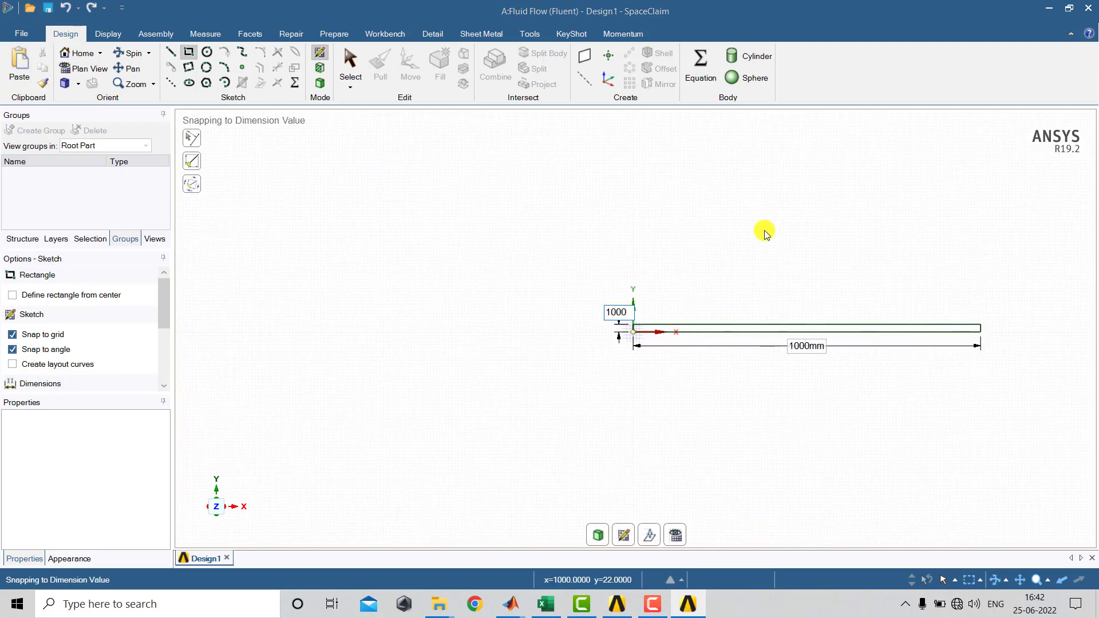
key("Return")
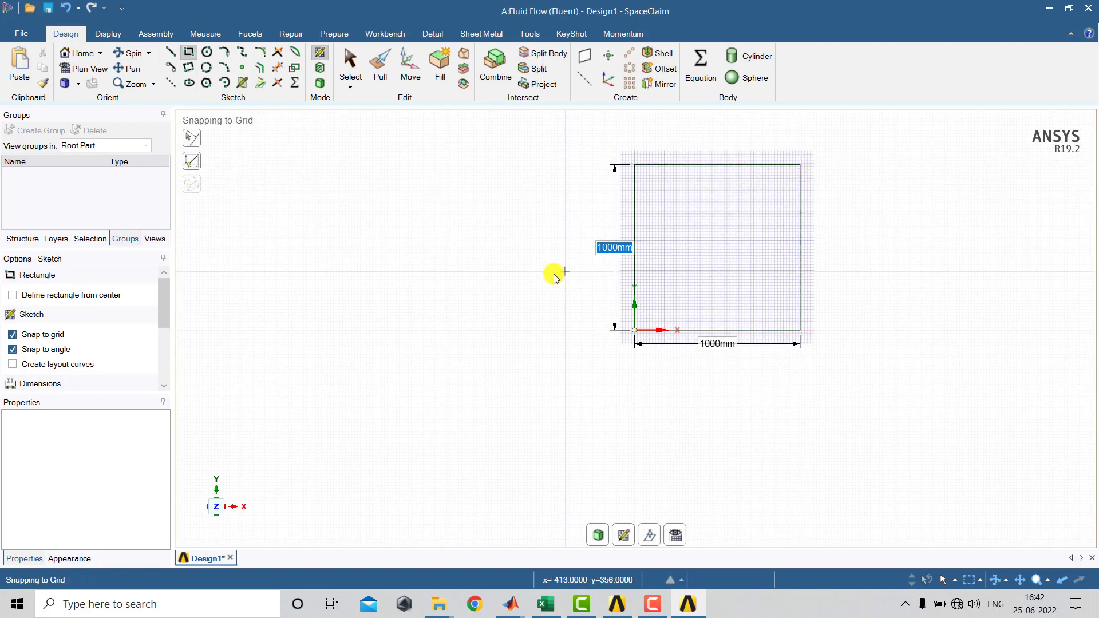
- End the sketch in 3D mode to turn the square into a surface, and leave the Pull tool
scroll(858, 206, "down", 2)
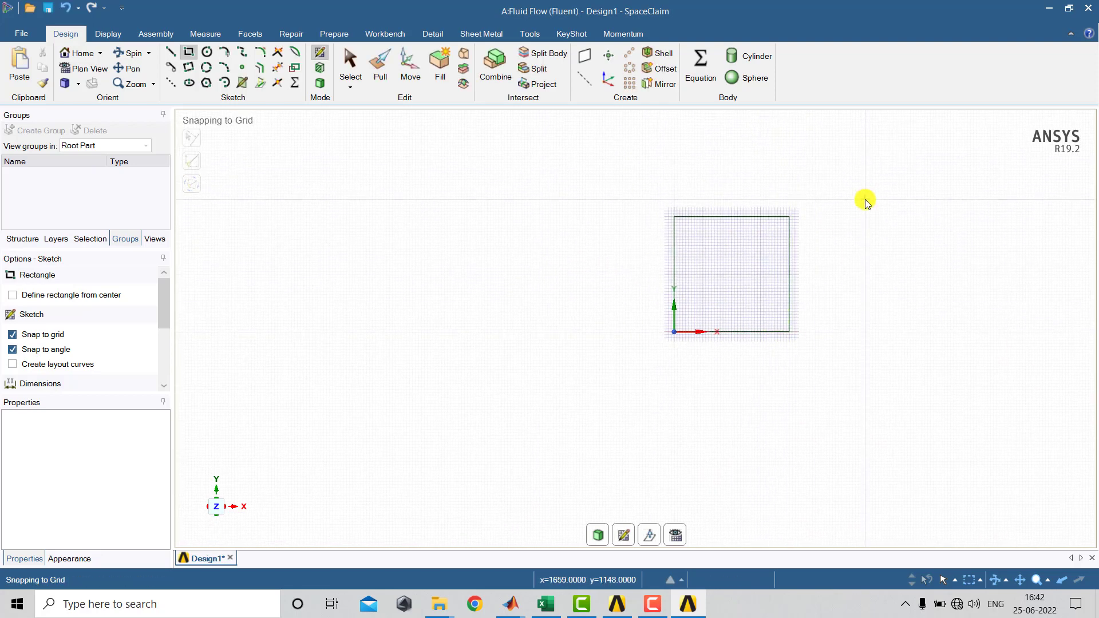
scroll(798, 200, "up", 3)
scroll(667, 301, "up", 2)
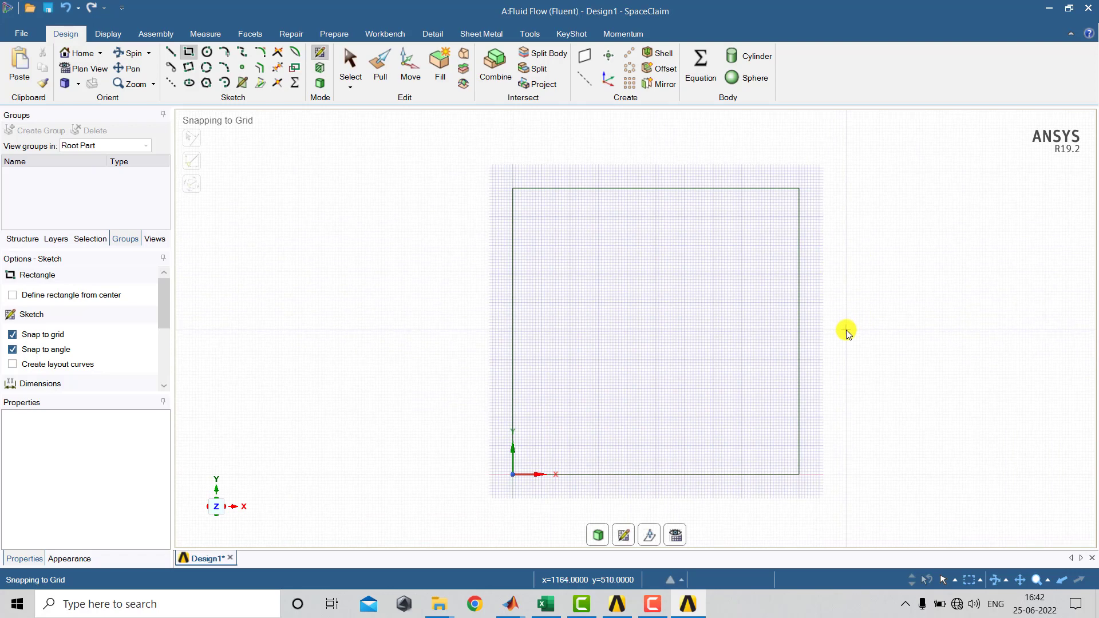
left_click(598, 537)
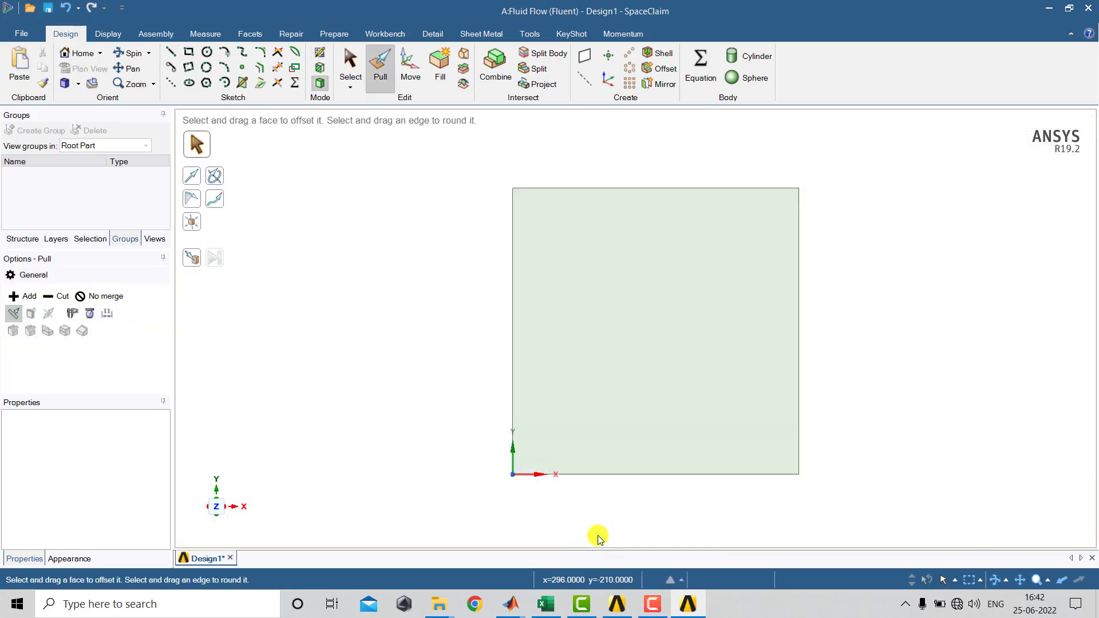
left_click(659, 374)
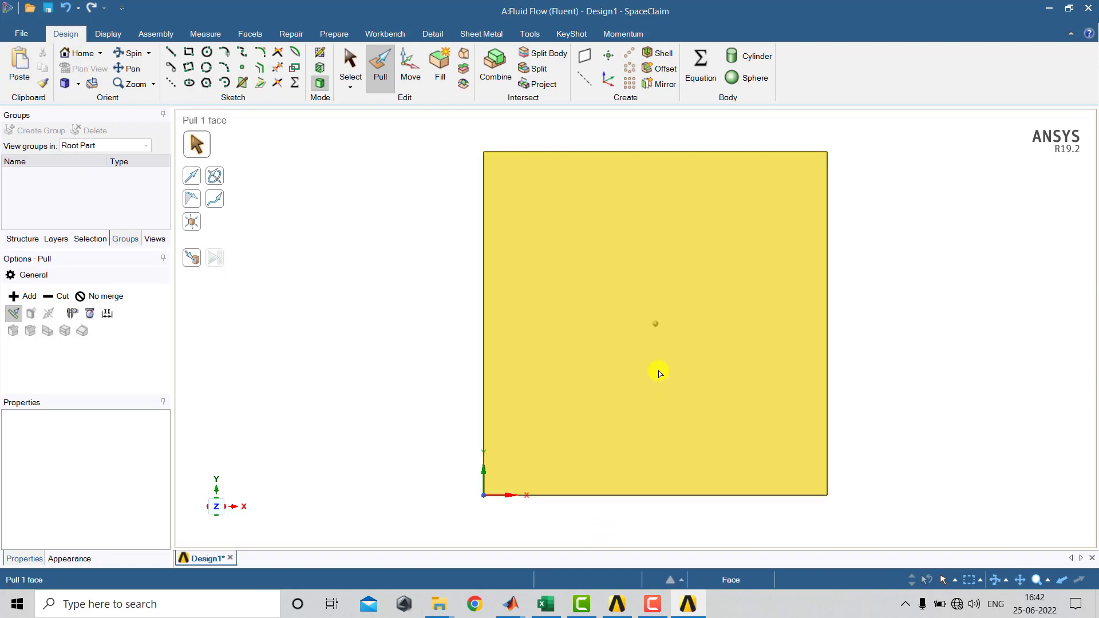
key("Escape")
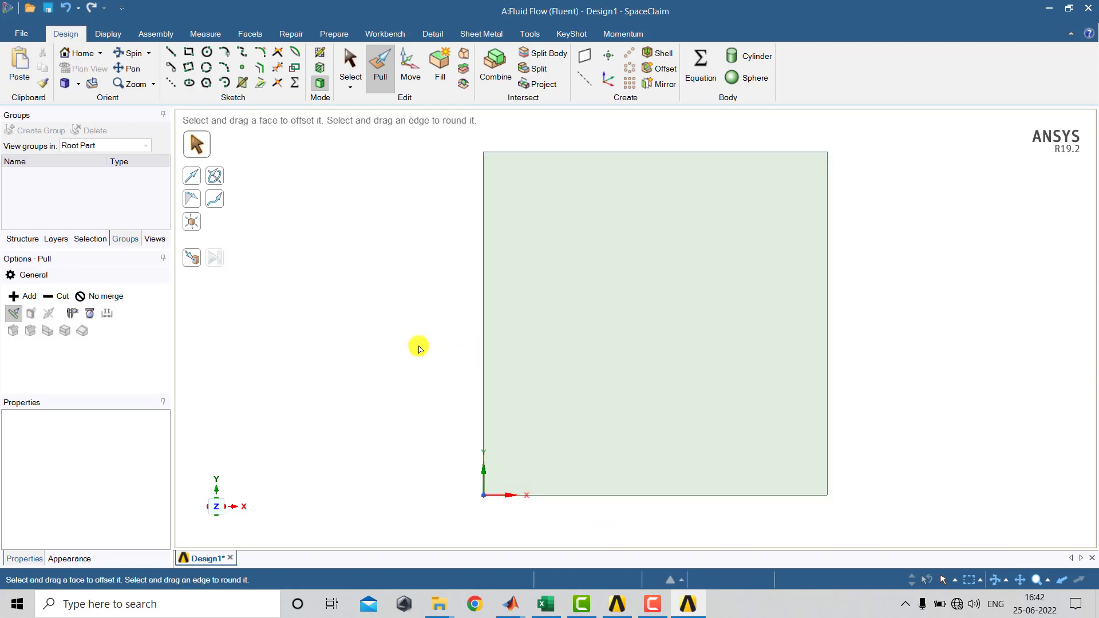
key("Escape")
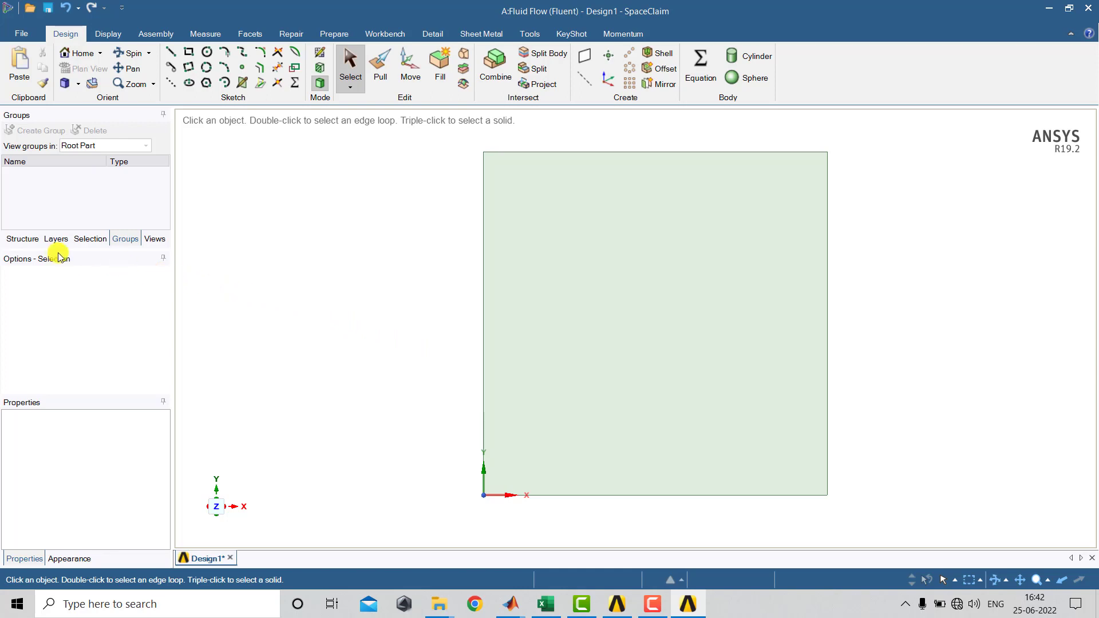
- Examine the surface body in the structure tree and its properties
left_click(21, 239)
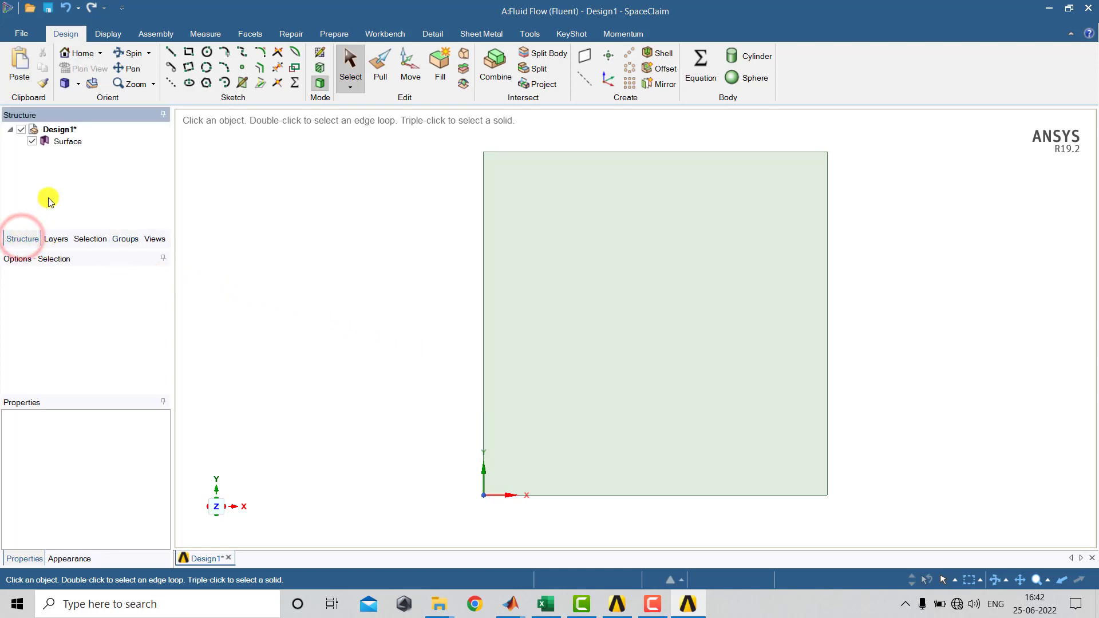
left_click(74, 143)
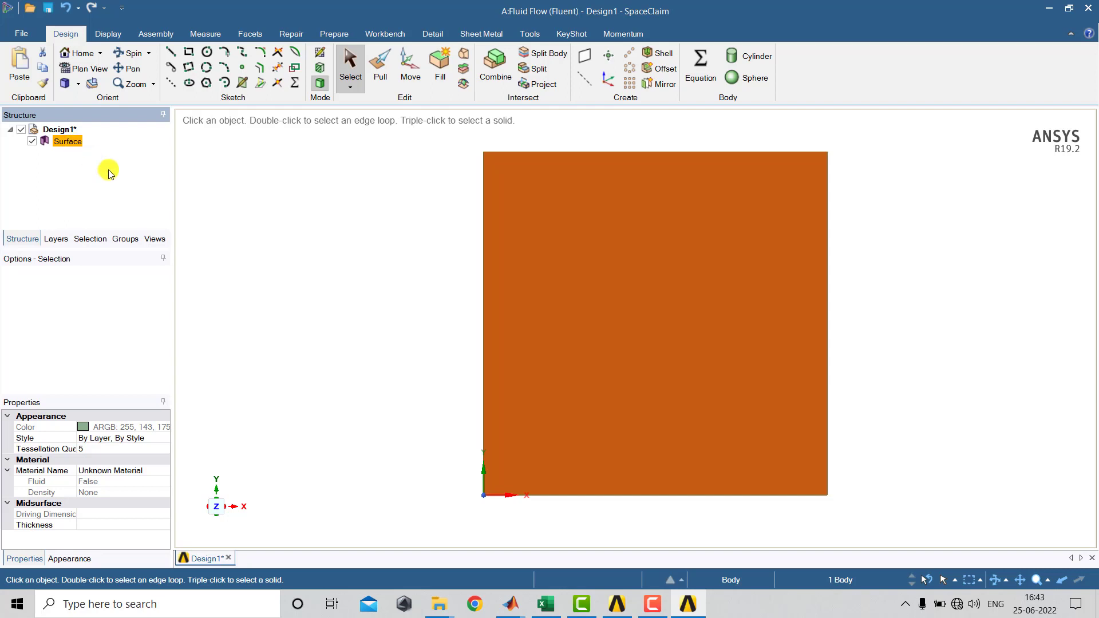
left_click(425, 316)
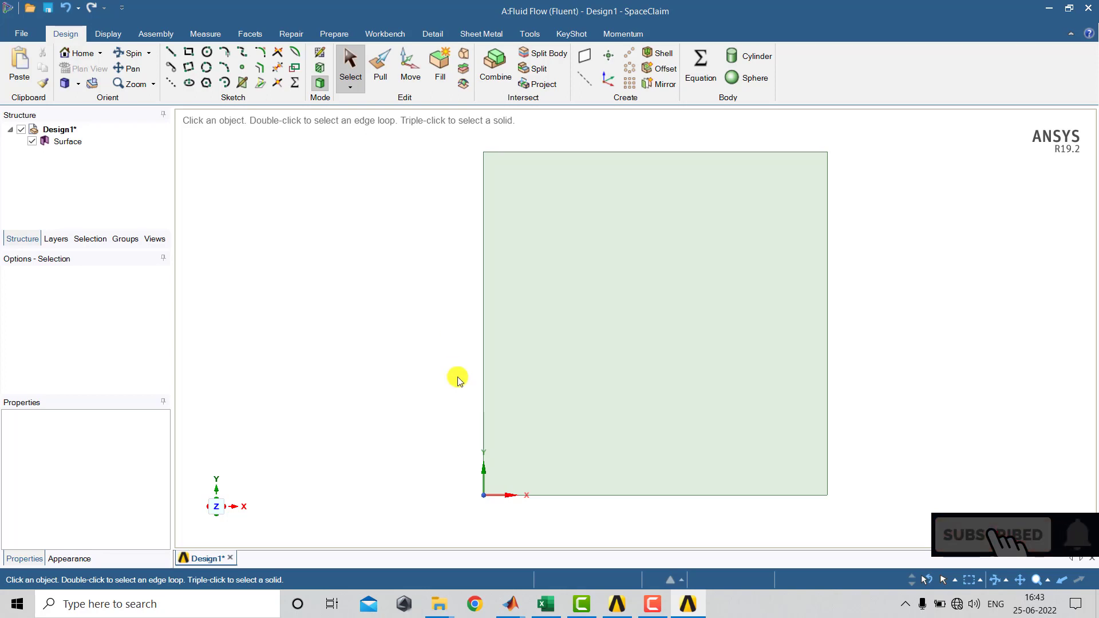
- Switch to Workbench and open the Mesh component of the Fluid Flow (Fluent) system in Meshing
left_click(617, 604)
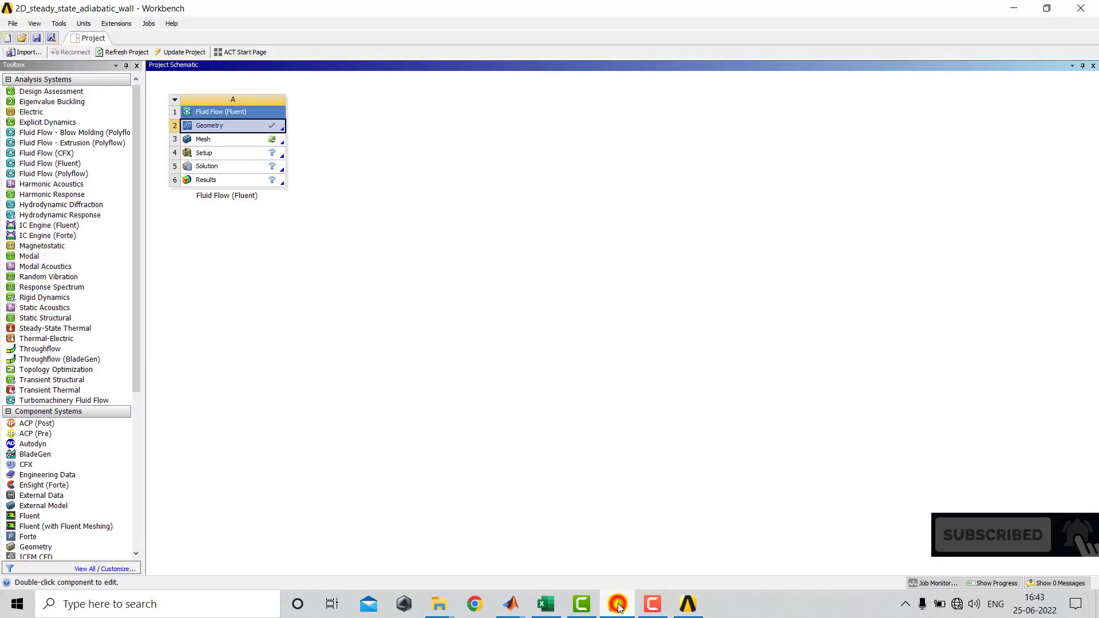
left_click(469, 424)
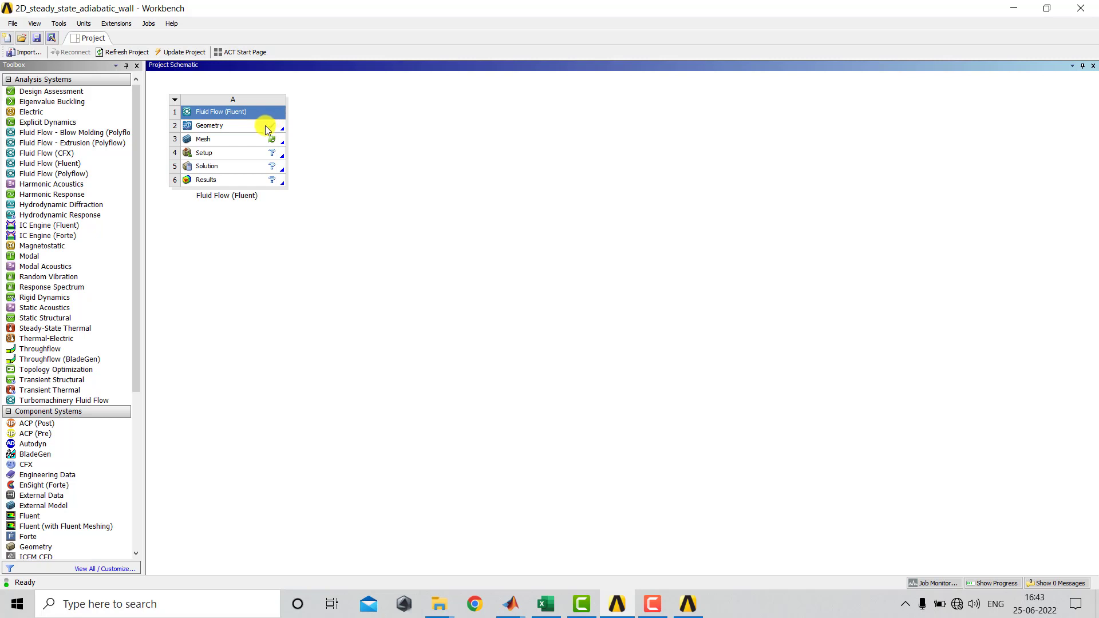
double_click(239, 140)
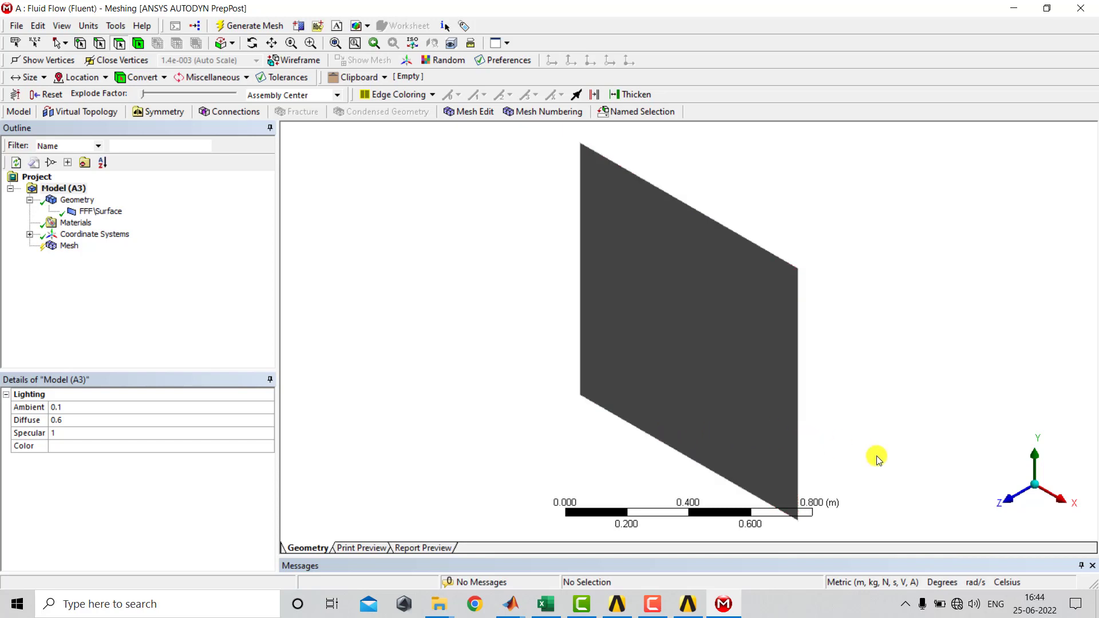
- Create a named selection called Left_wall from the left edge of the square, viewed in the XY plane
left_click(1008, 502)
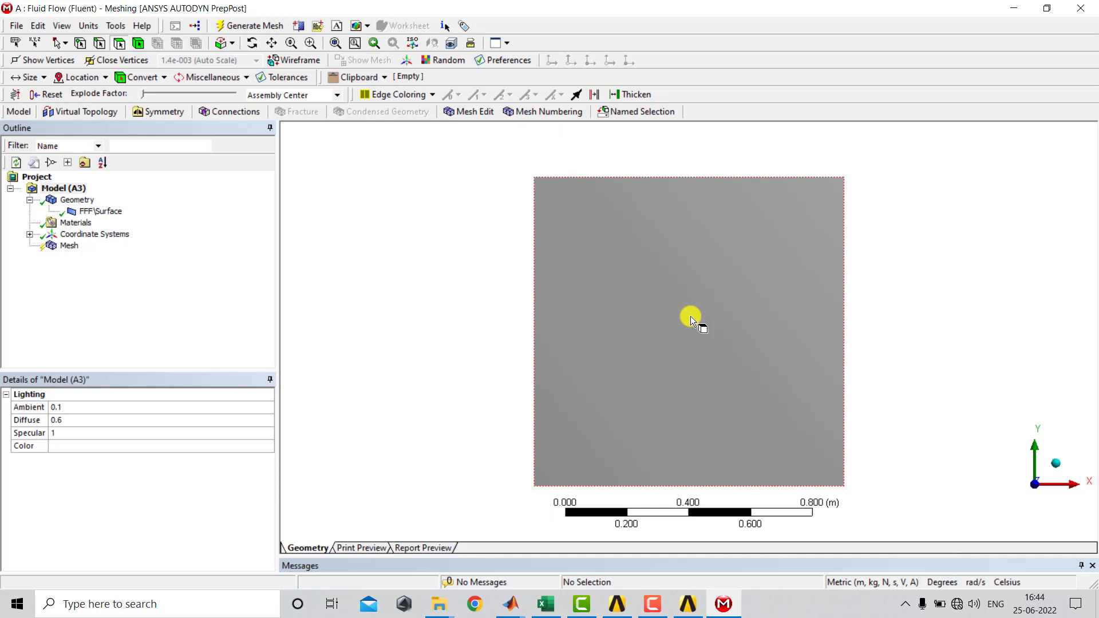
left_click(100, 43)
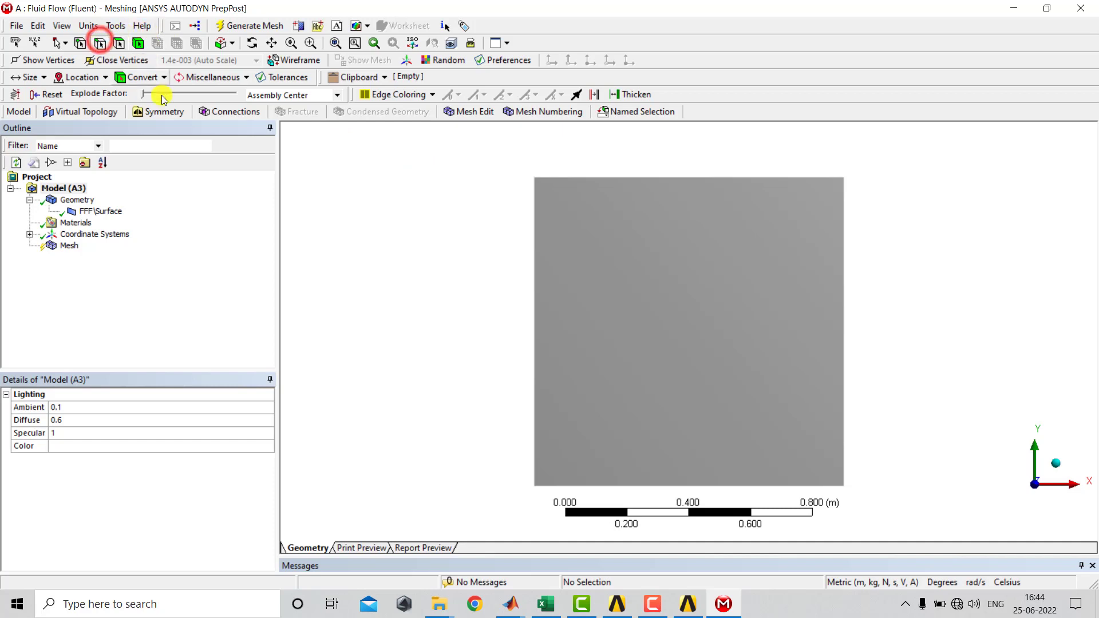
left_click(531, 303)
right_click(531, 303)
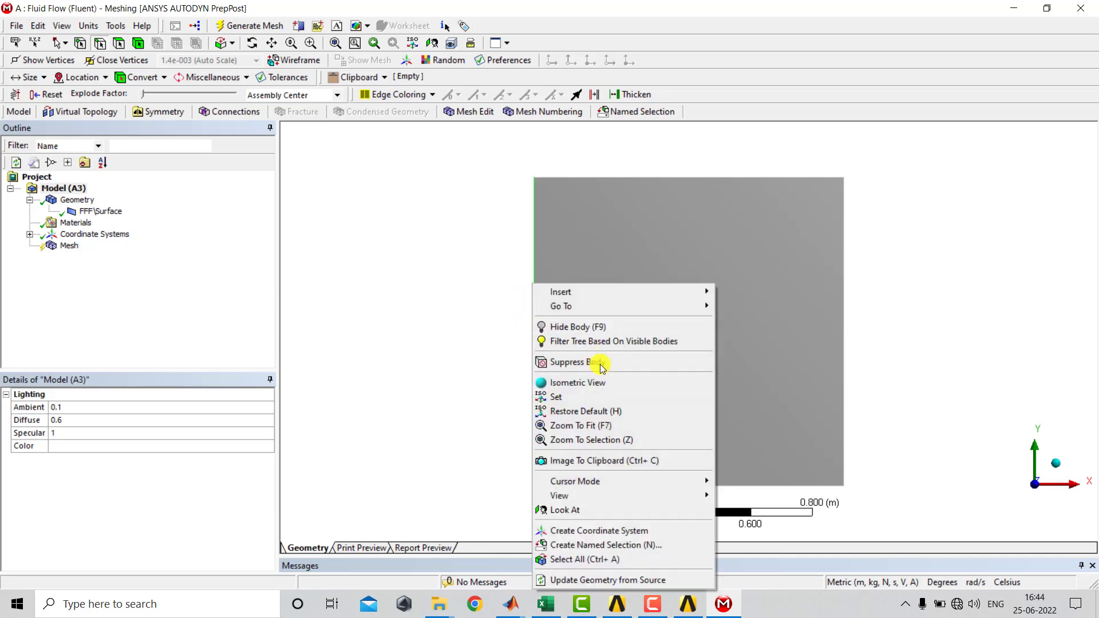
left_click(614, 545)
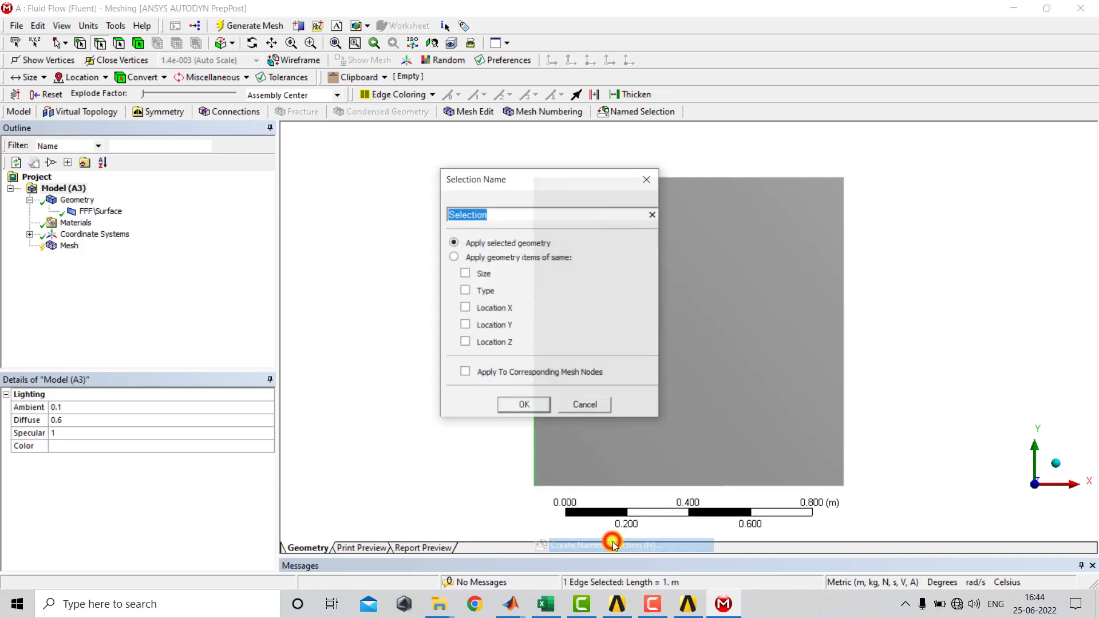
left_click(564, 179)
left_click_drag(424, 221, 370, 237)
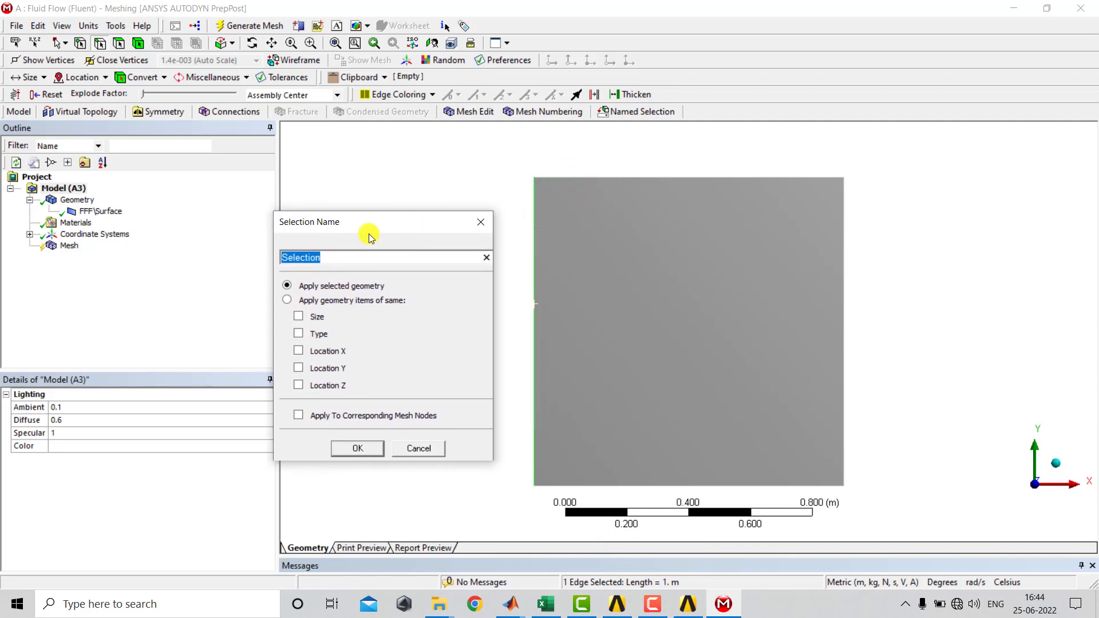
type("Left_wall")
key("Return")
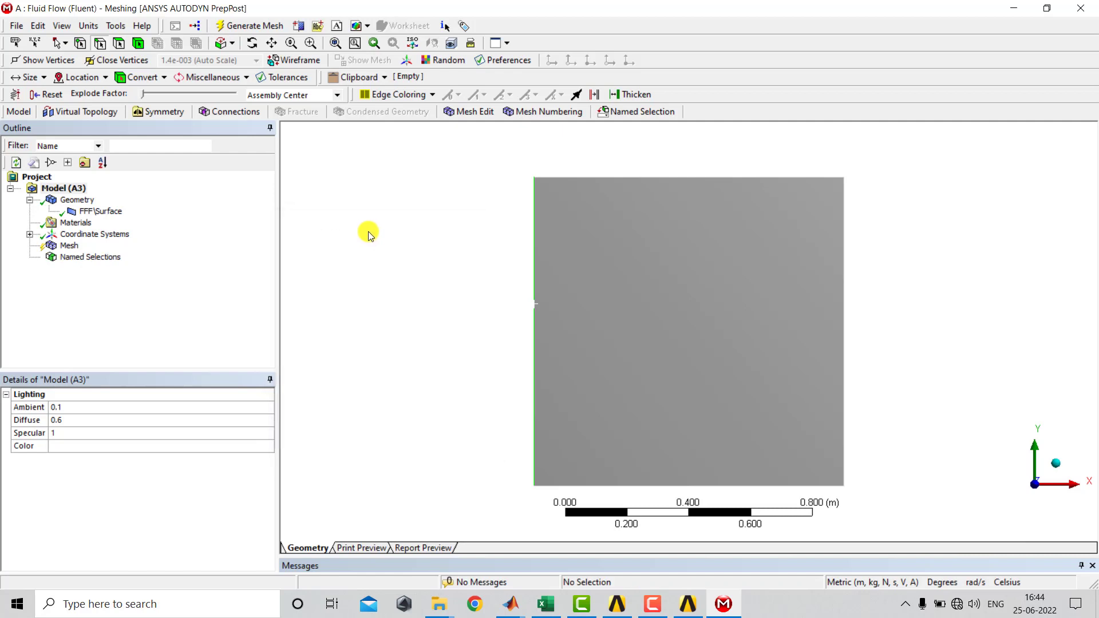
- Create a named selection called Top_wall from the top edge of the square
left_click(689, 178)
right_click(689, 178)
left_click(722, 437)
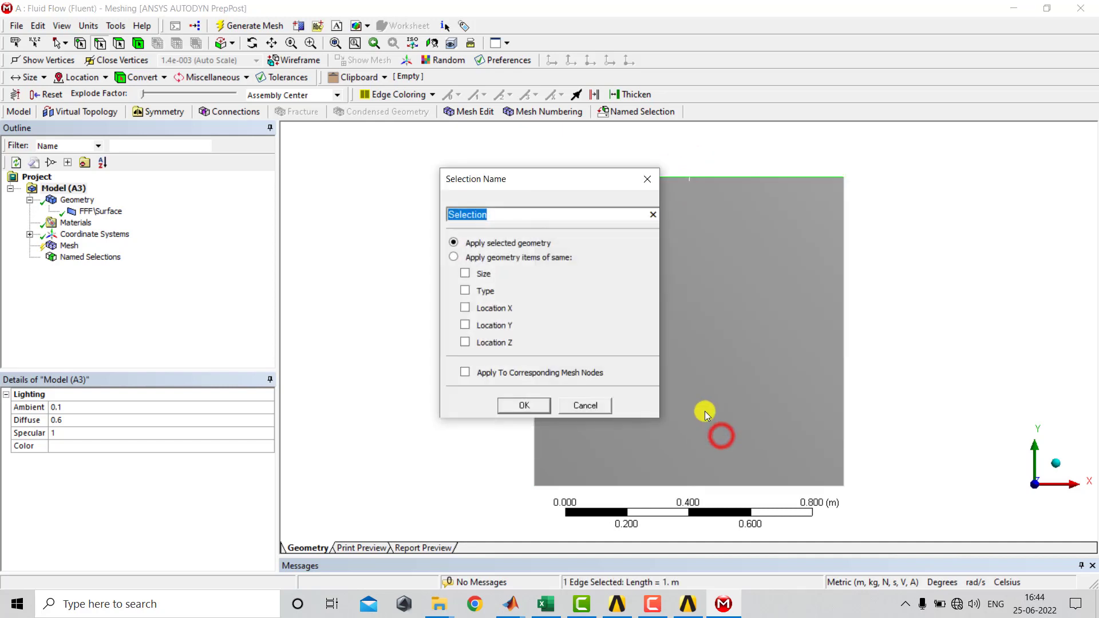
type("Top_wall")
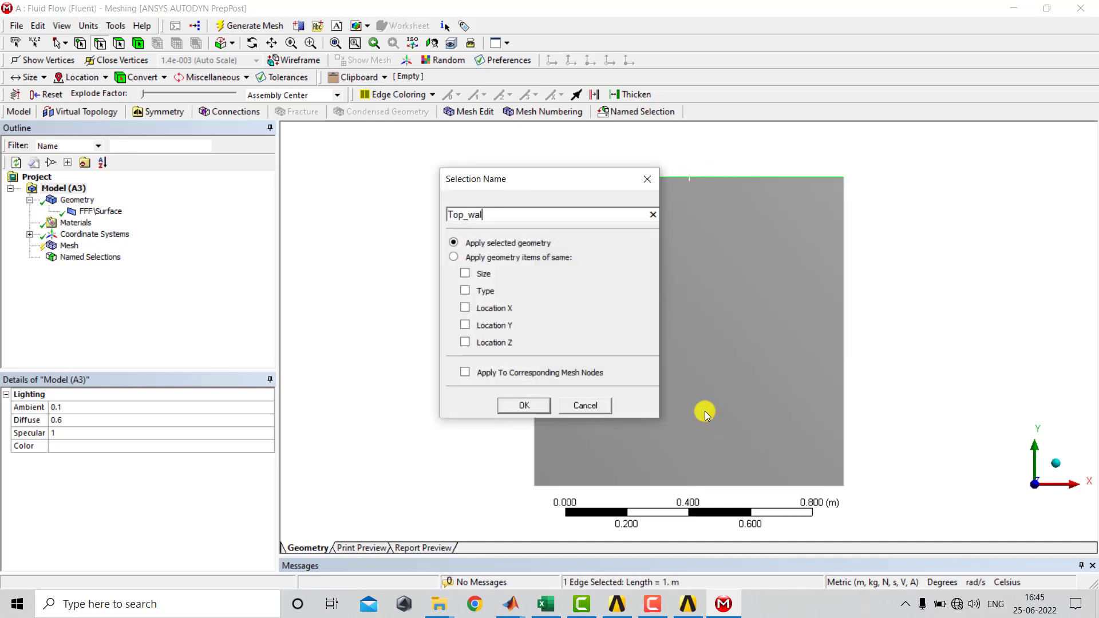
left_click(525, 405)
- Create a named selection called Right_wall from the right edge of the square
left_click(844, 238)
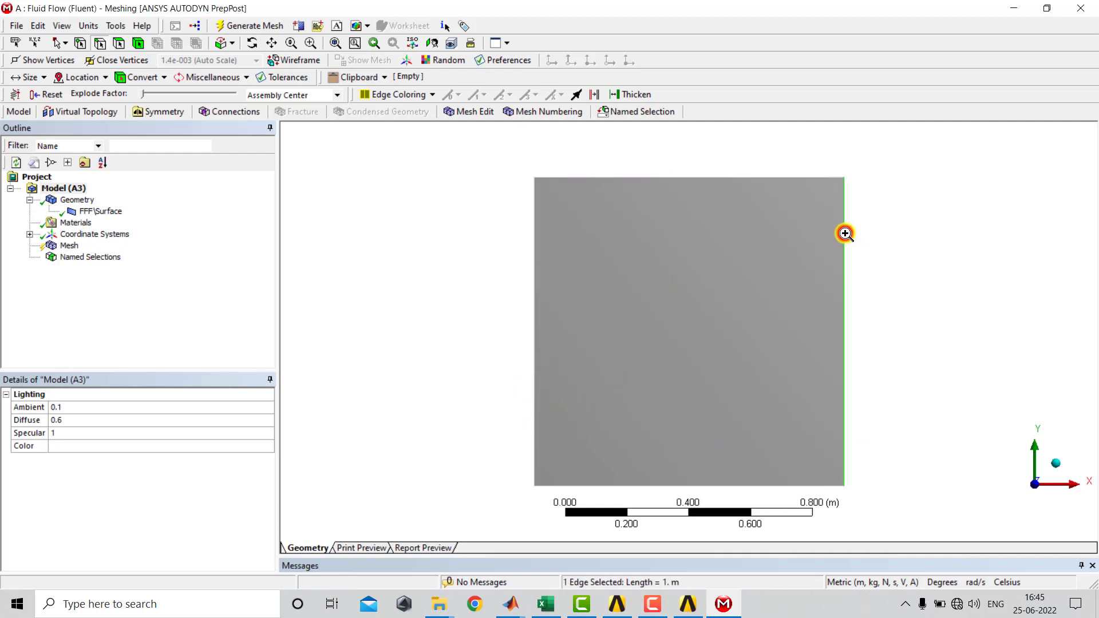
right_click(843, 236)
left_click(929, 494)
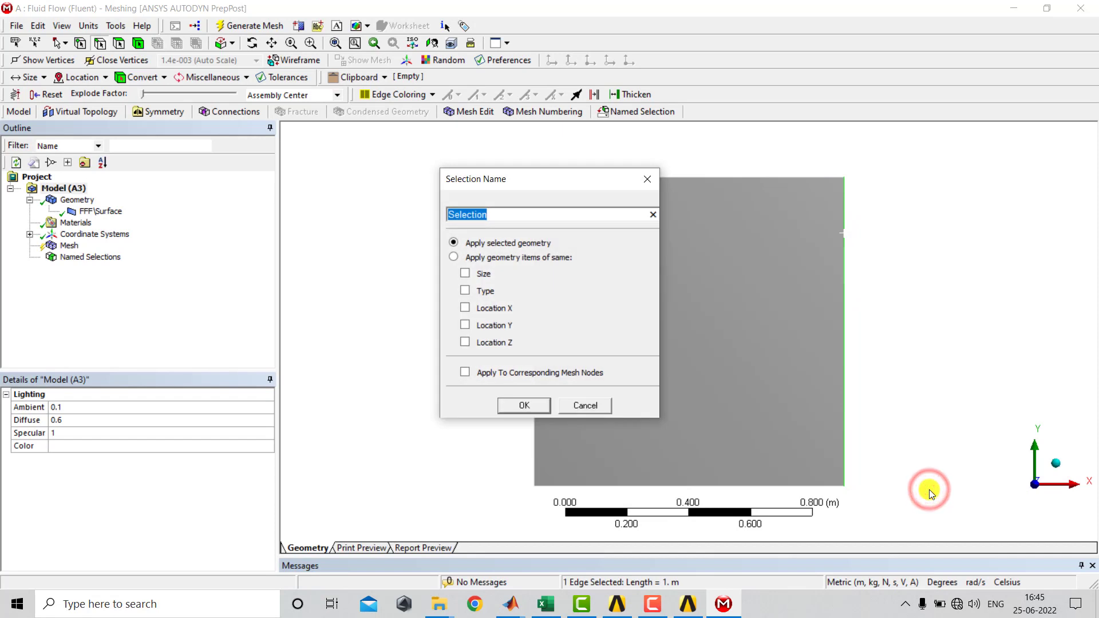
type("Right_wall")
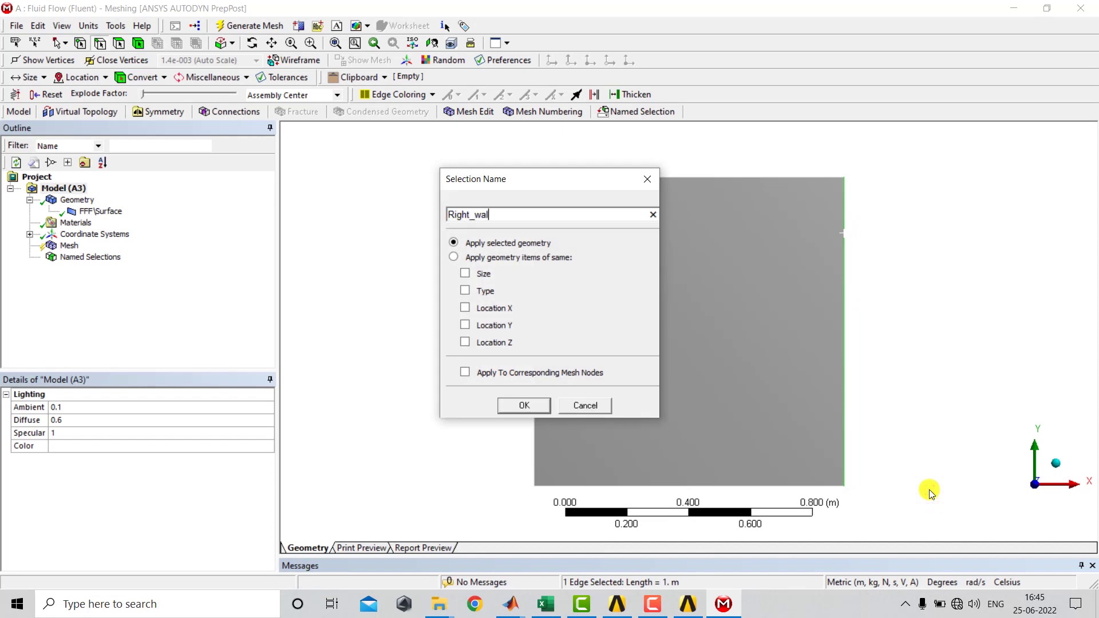
left_click(532, 405)
- Create a named selection called Bottom_wall from the bottom edge of the square
left_click(681, 486)
right_click(681, 486)
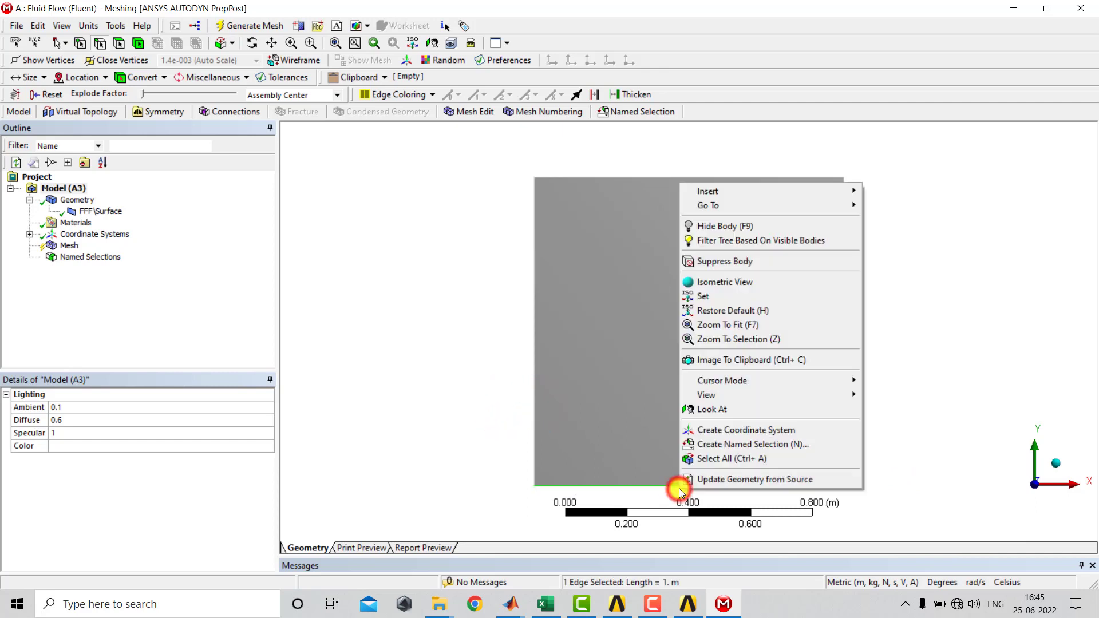
left_click(727, 445)
type("B")
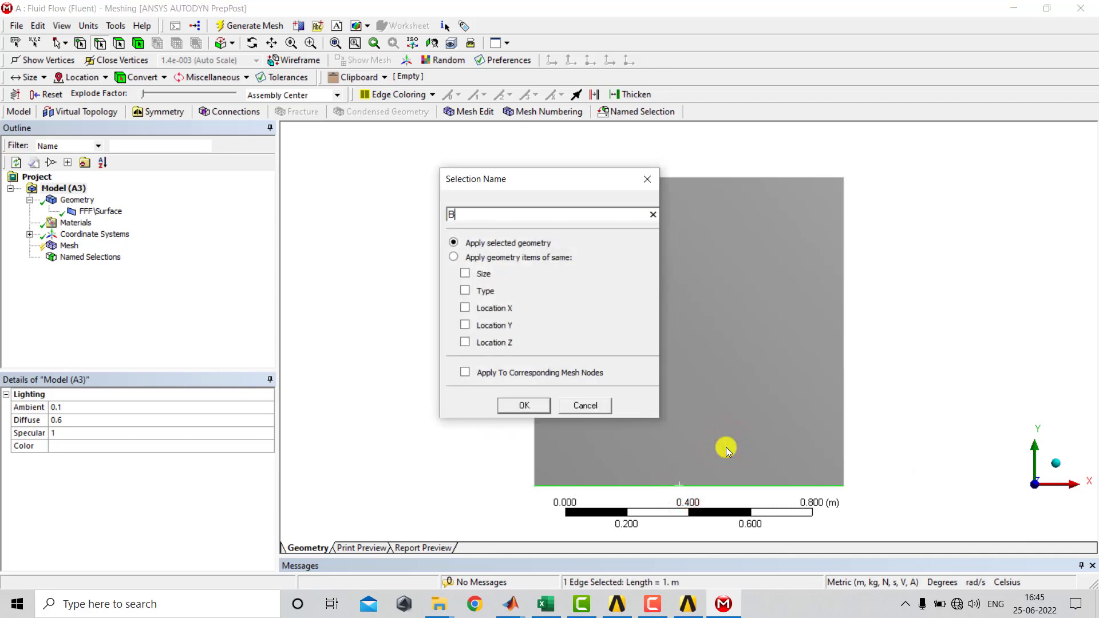
type("ottom_wall")
left_click(521, 405)
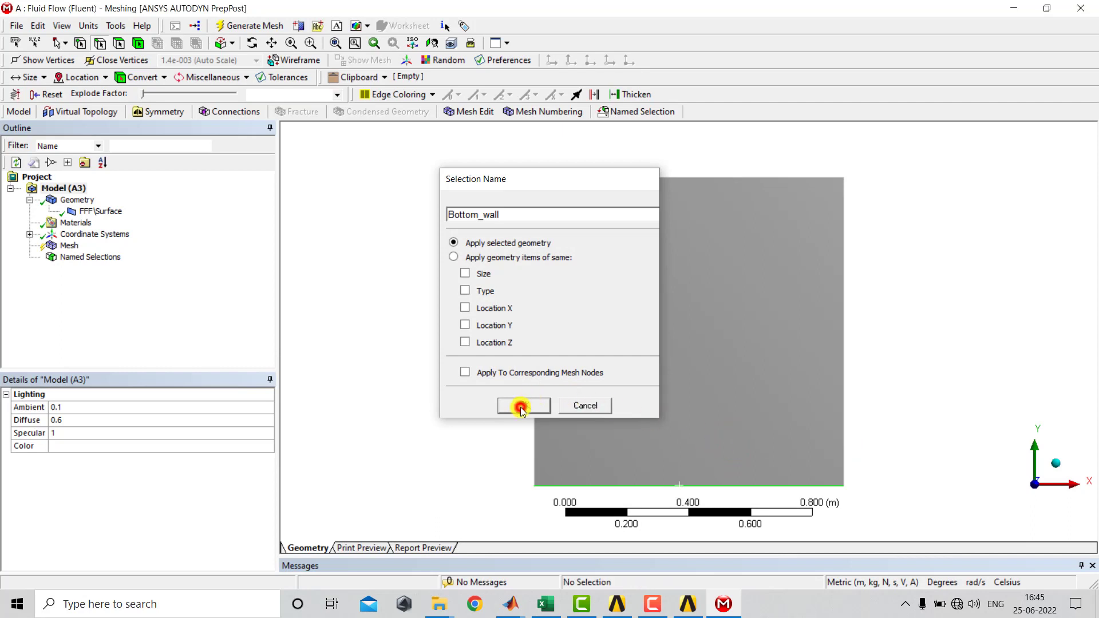
left_click(447, 324)
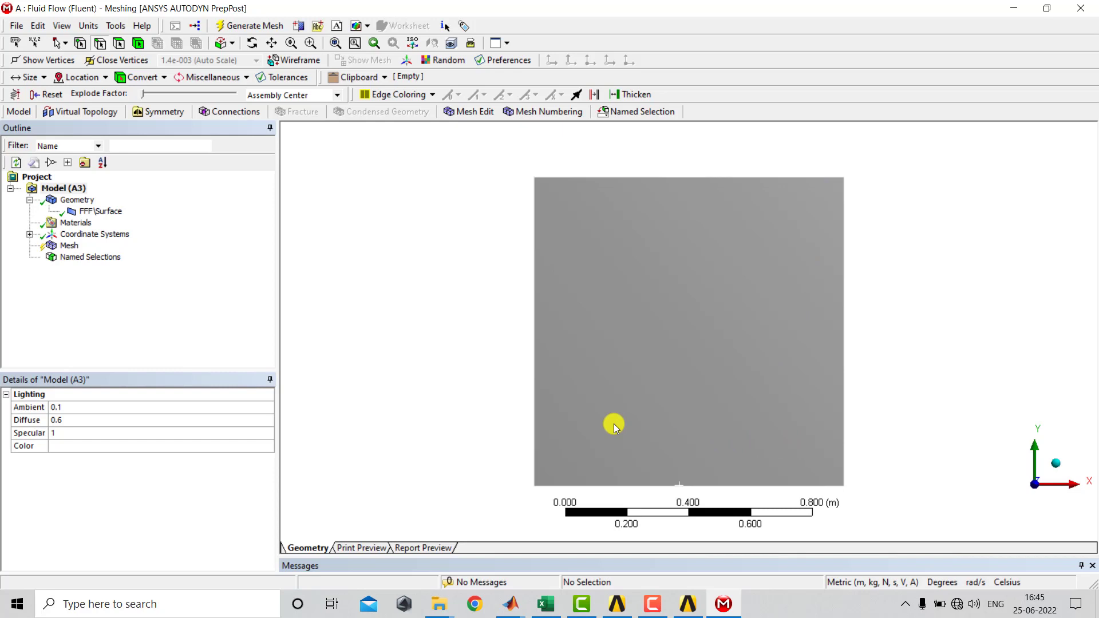
- Create a named selection called 2D_domain from the whole face of the square
left_click(118, 44)
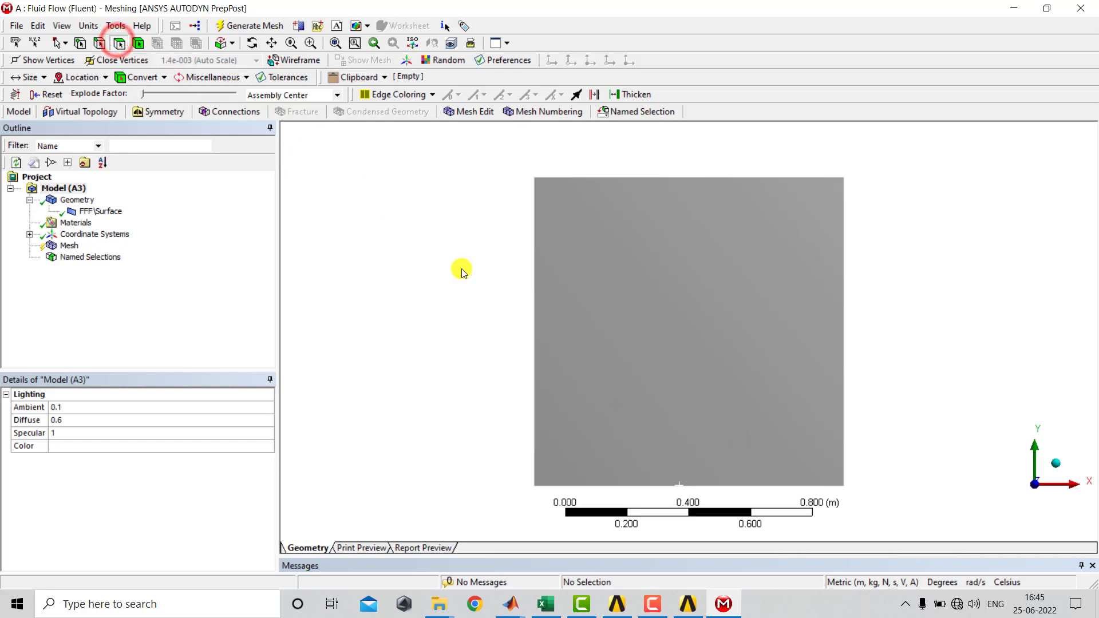
left_click(685, 308)
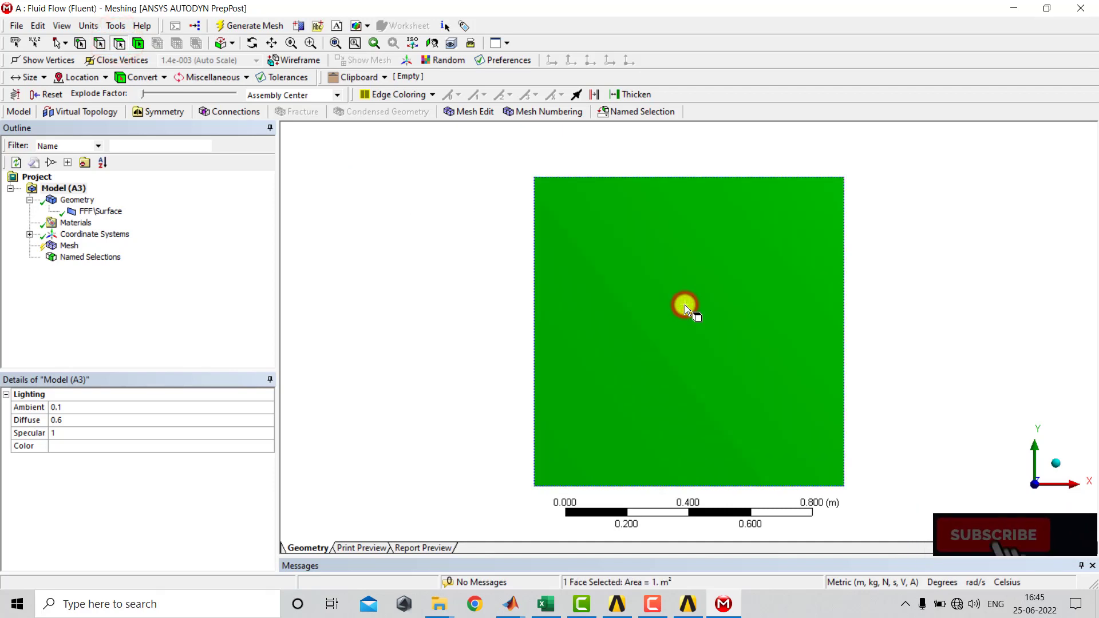
right_click(684, 304)
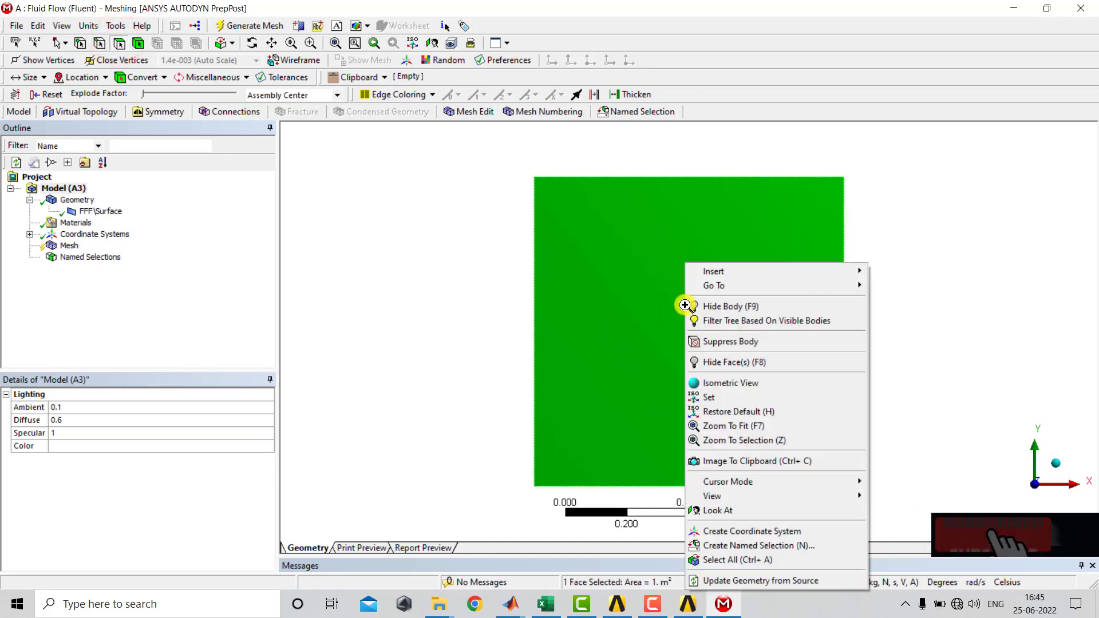
left_click(763, 545)
left_click_drag(565, 177, 415, 208)
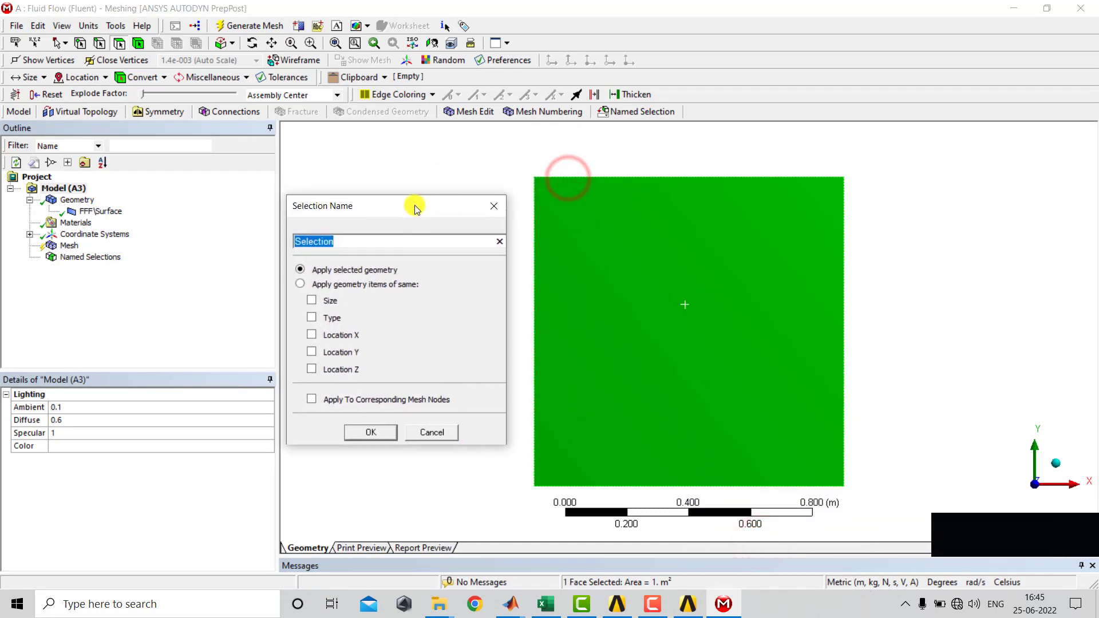
type("2D")
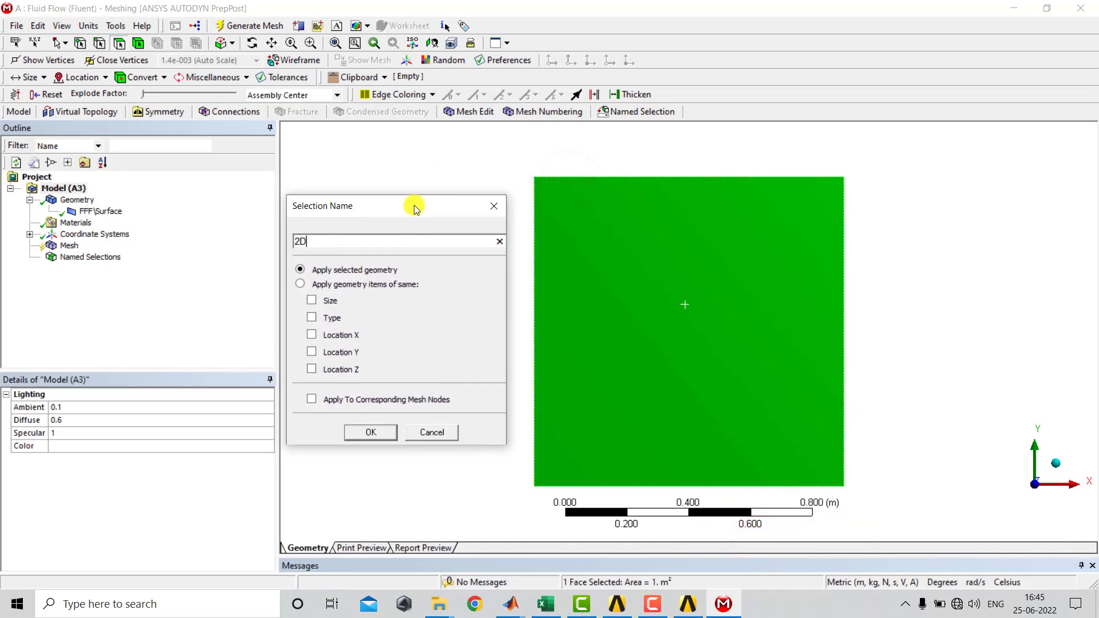
type("_domain")
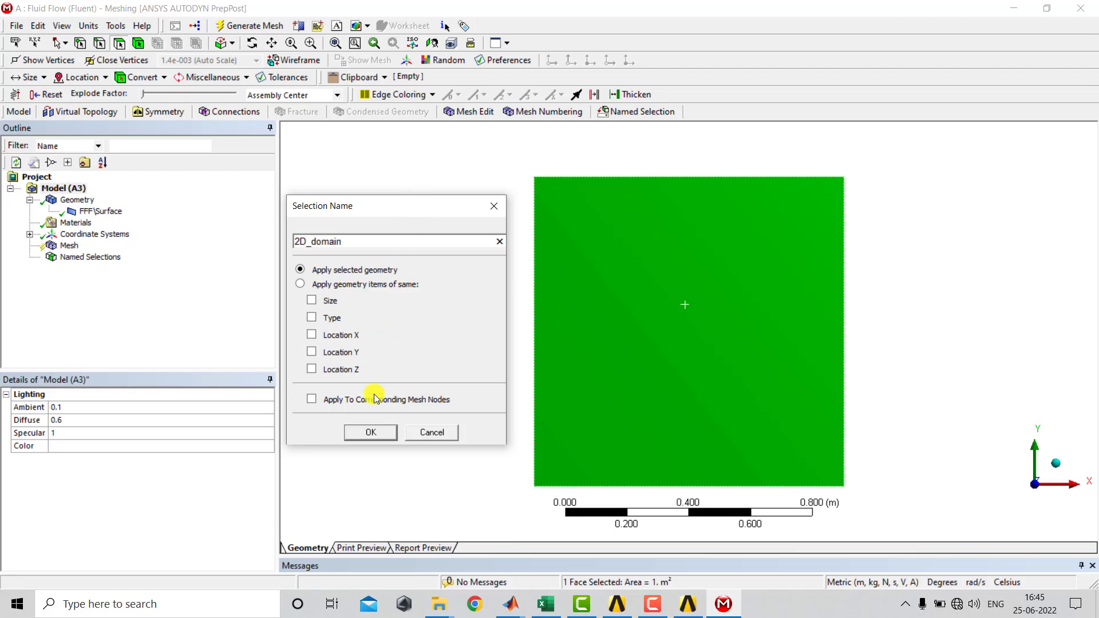
left_click(371, 432)
left_click(416, 325)
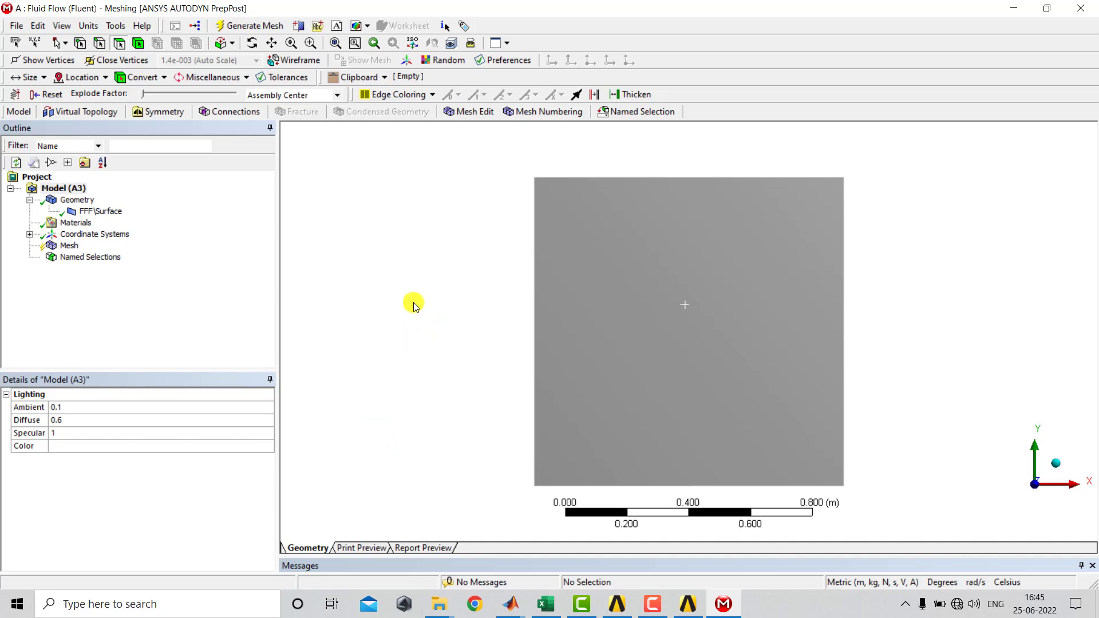
- Review the named selections in the outline, checking the geometry assigned to 2D_domain and Left_wall
left_click(96, 257)
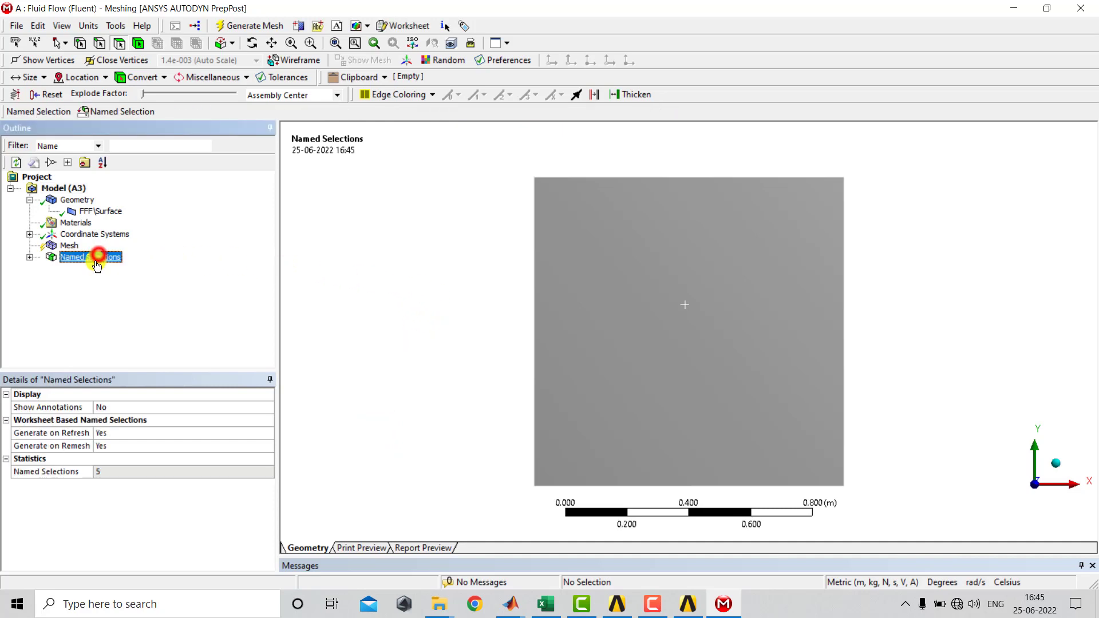
left_click(29, 257)
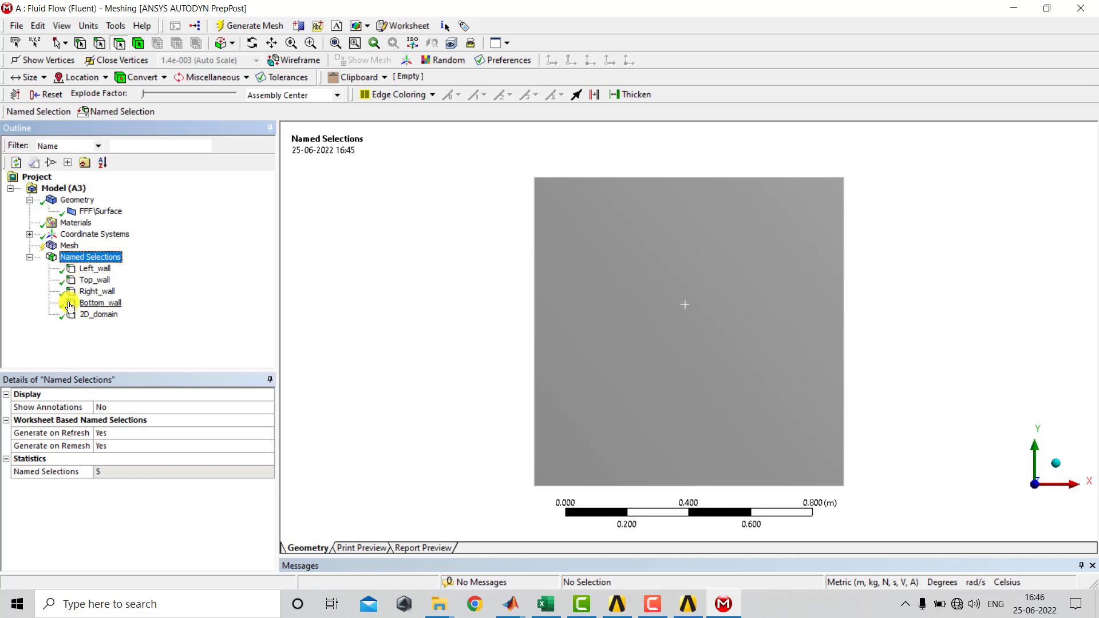
left_click(99, 315)
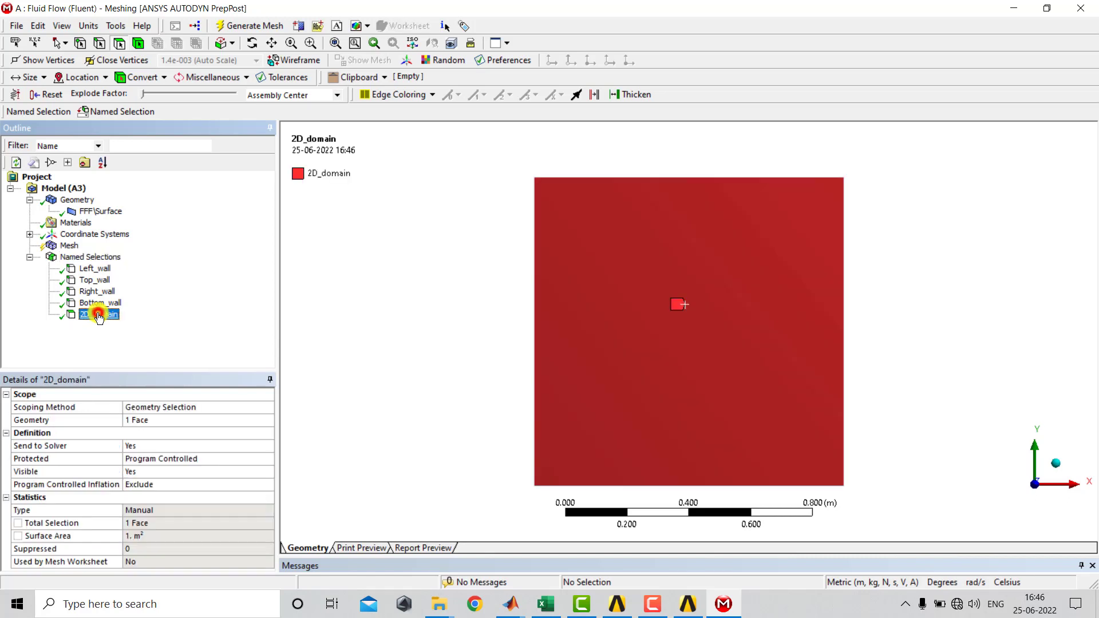
left_click(99, 269)
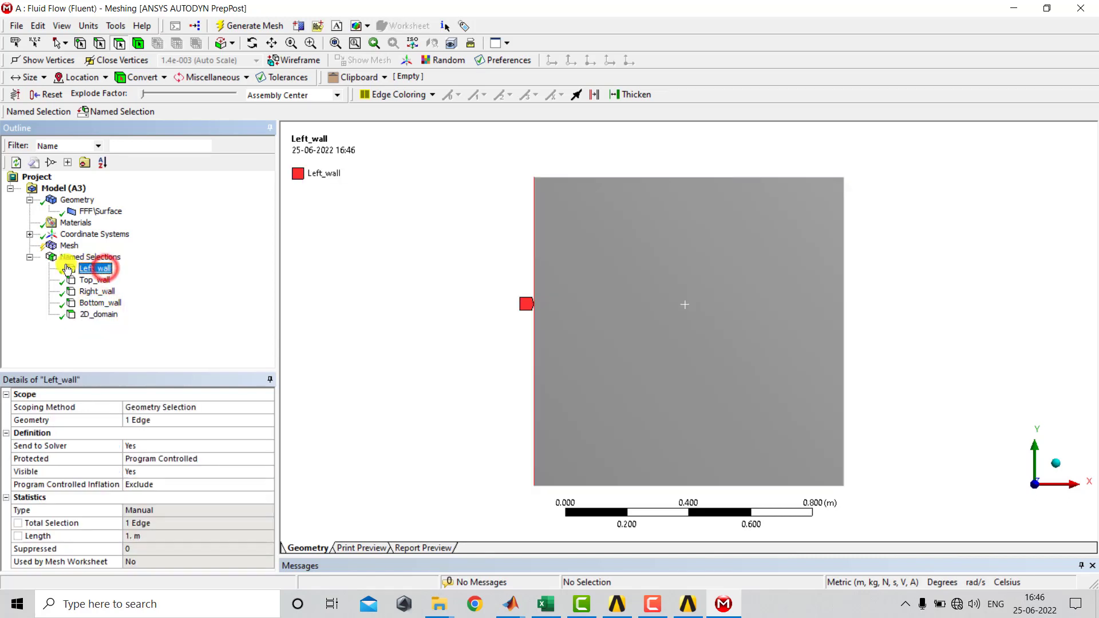
left_click(29, 257)
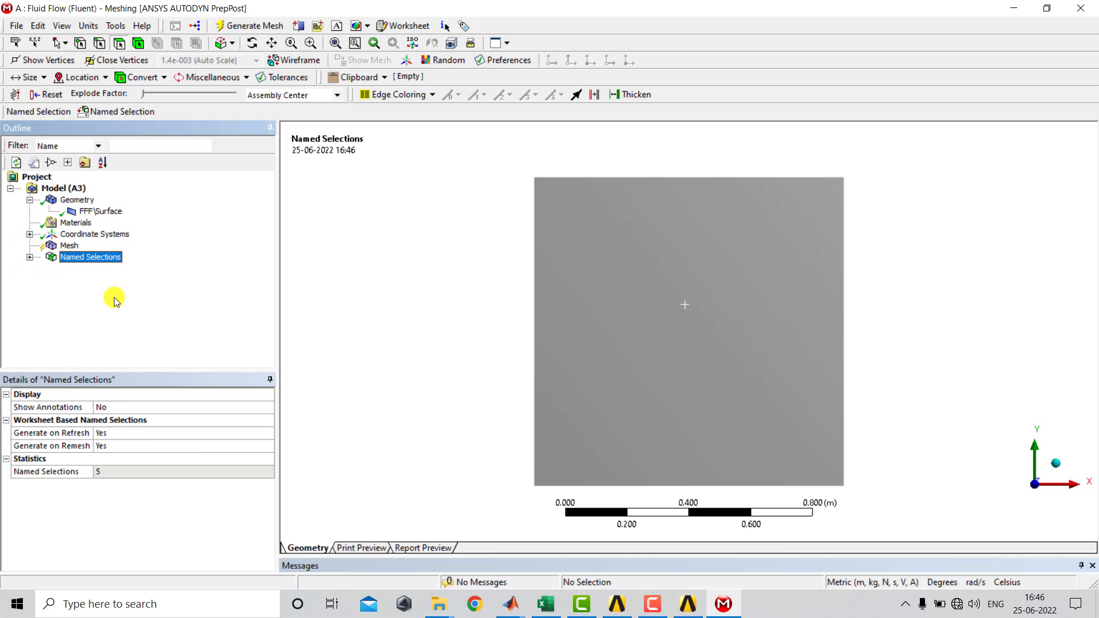
- Generate the mesh of the square surface with the default element size
left_click(67, 246)
right_click(70, 245)
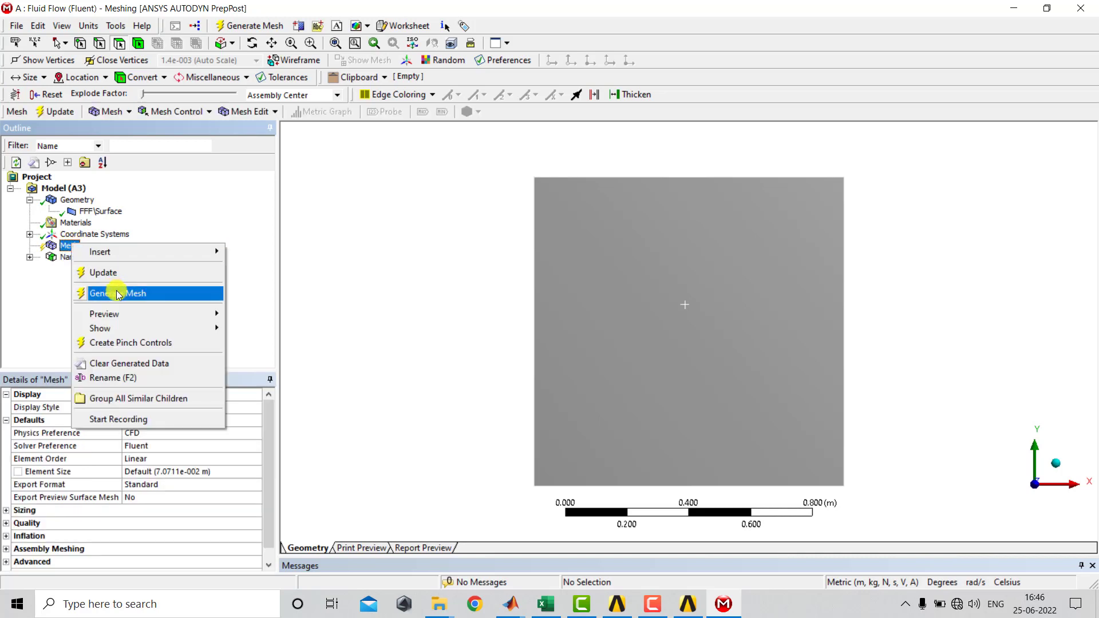
left_click(118, 294)
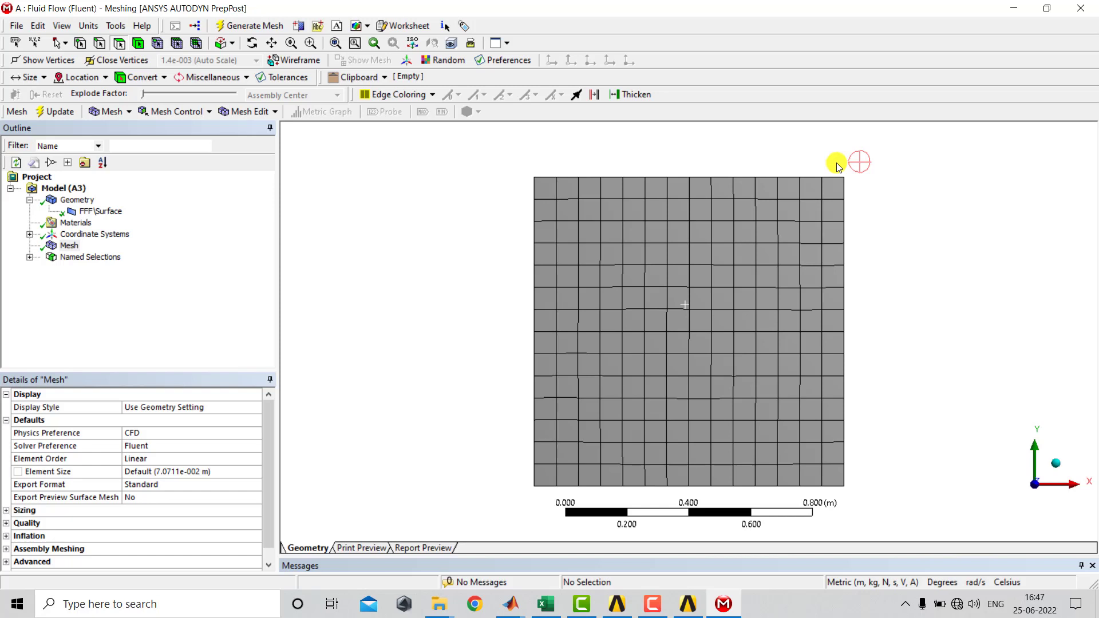
- Insert a sizing control in the mesh and scope it to all four edges of the square
right_click(67, 248)
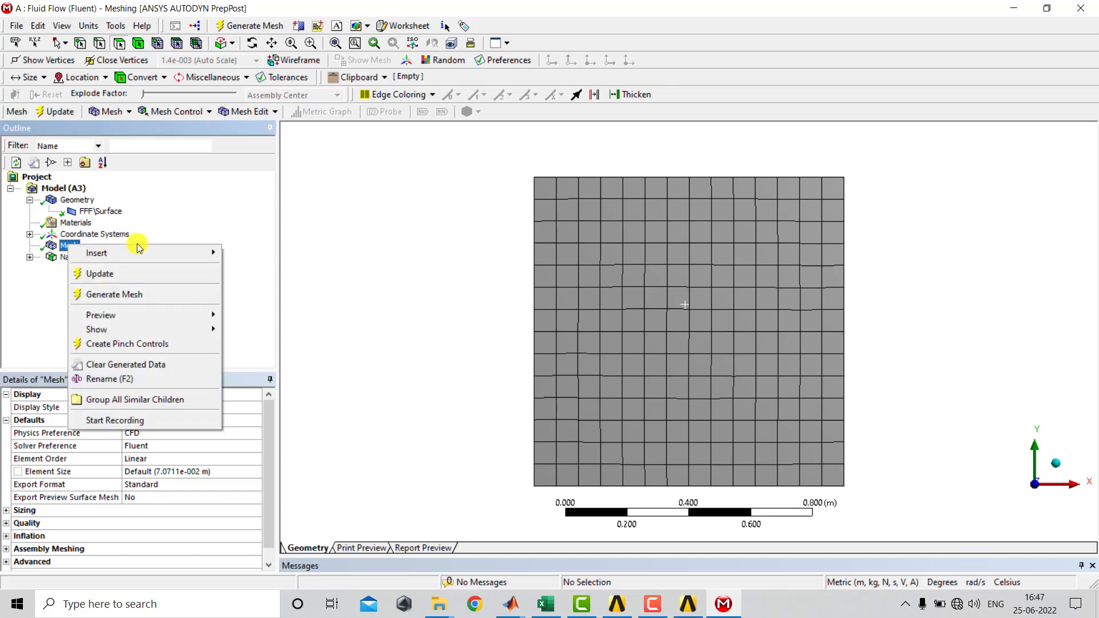
mouse_move(146, 252)
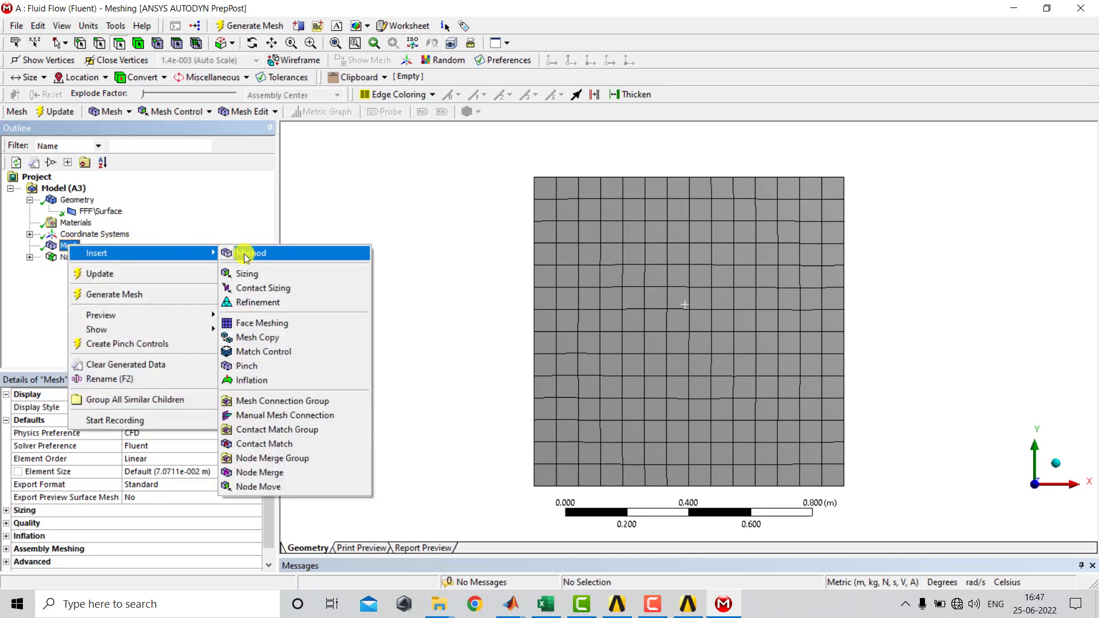
left_click(255, 273)
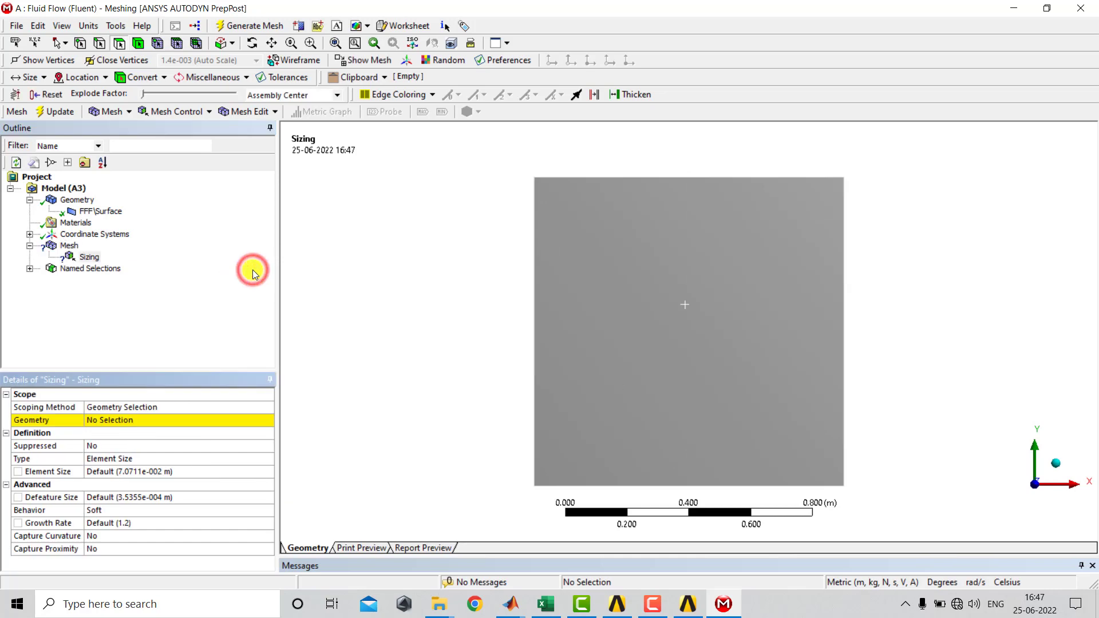
left_click(111, 420)
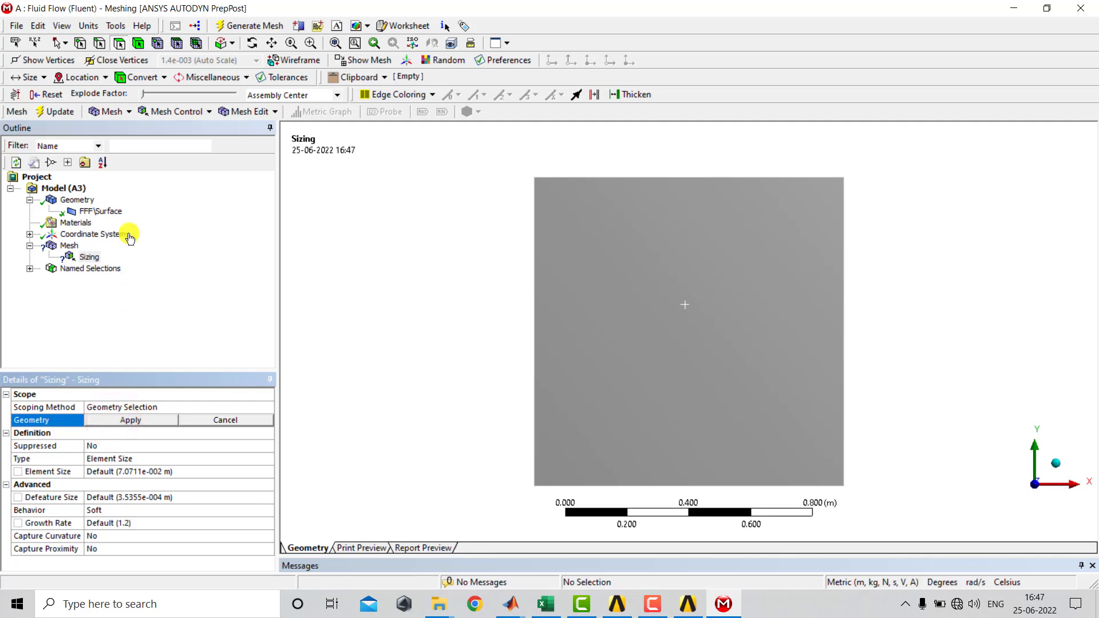
left_click(99, 43)
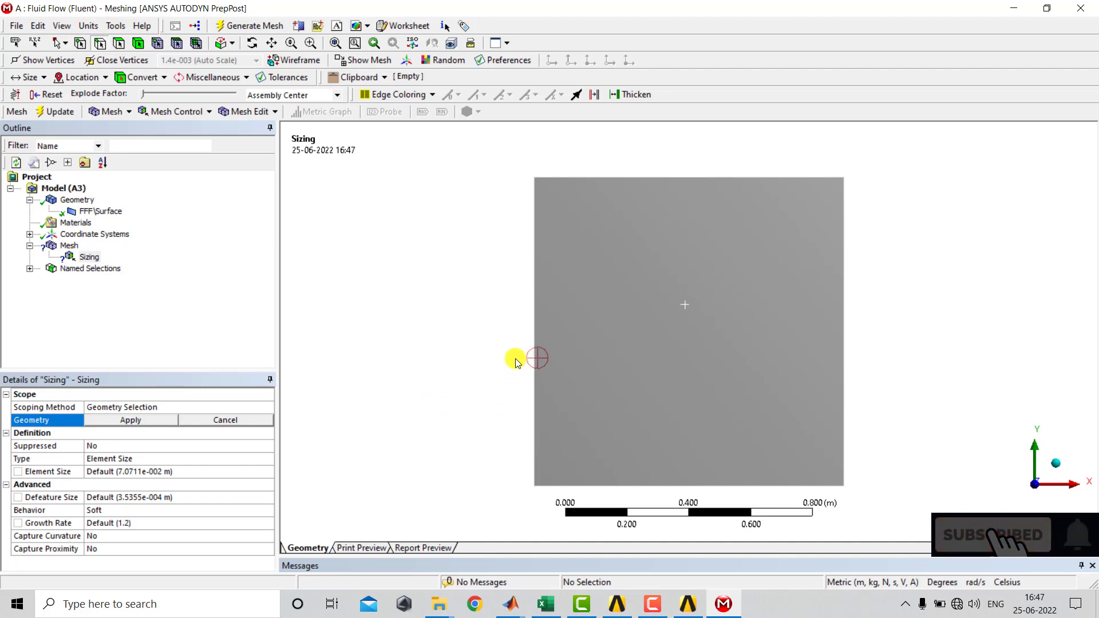
left_click(533, 325)
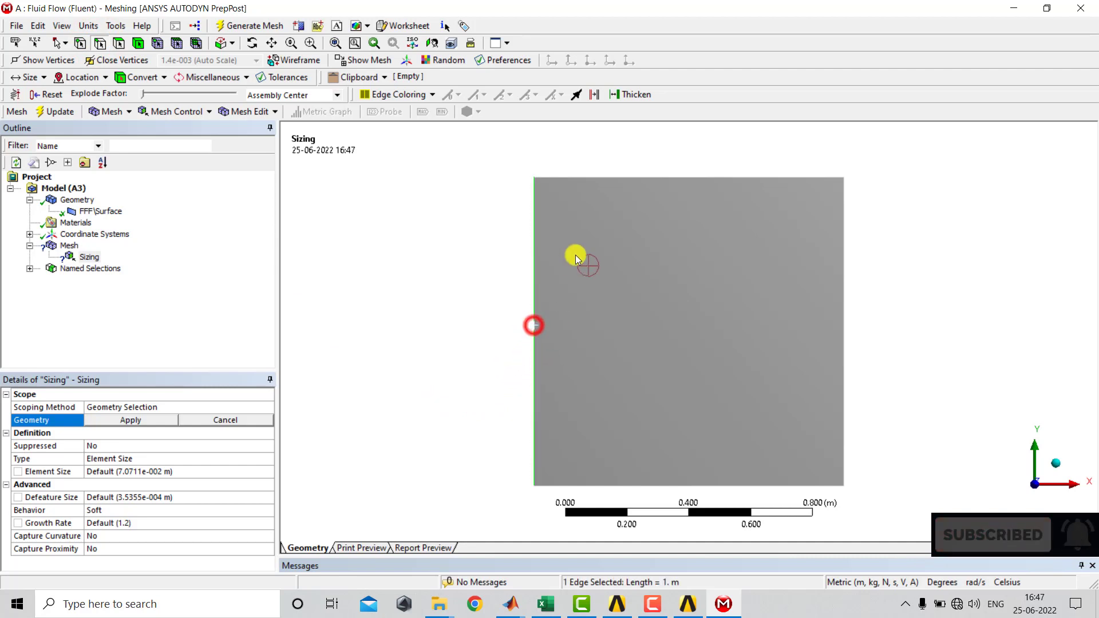
left_click(630, 176, "ctrl")
left_click(842, 283, "ctrl")
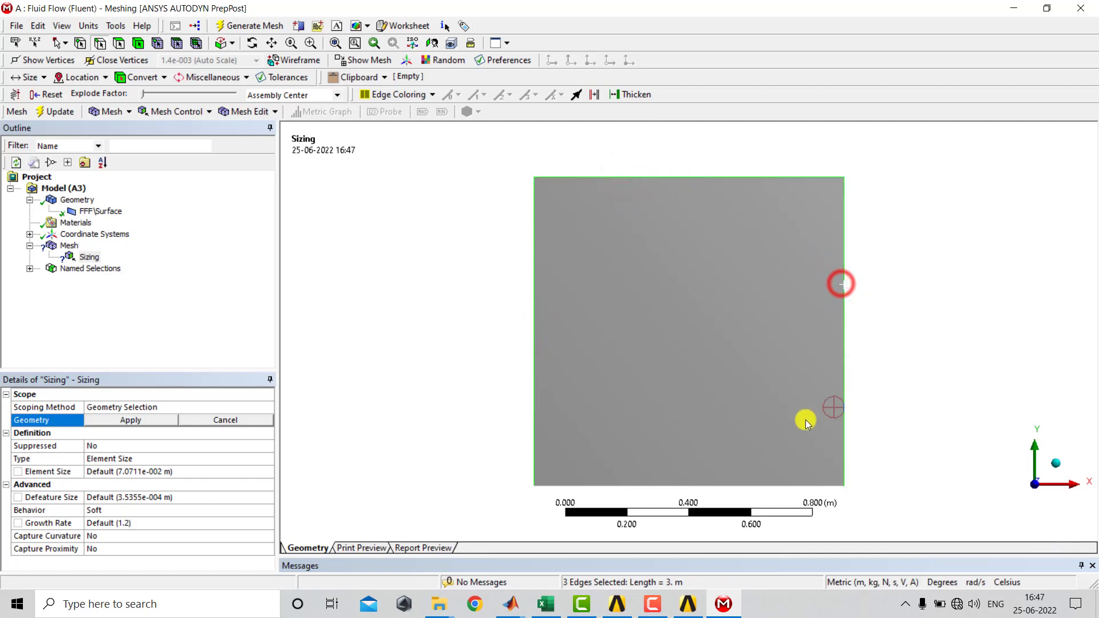
left_click(701, 485, "ctrl")
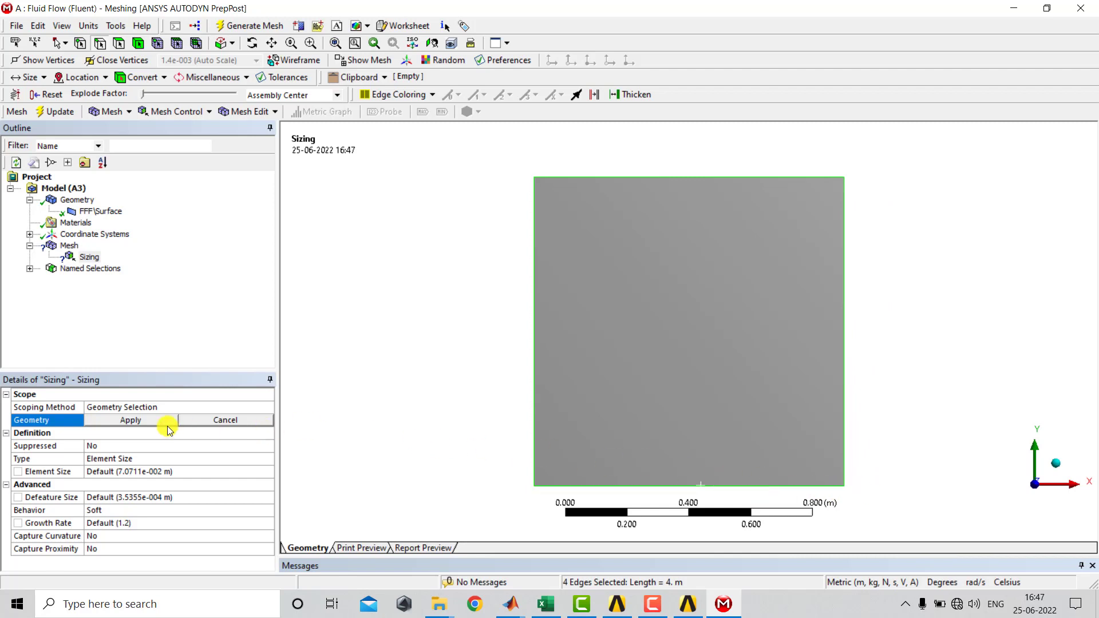
left_click(133, 421)
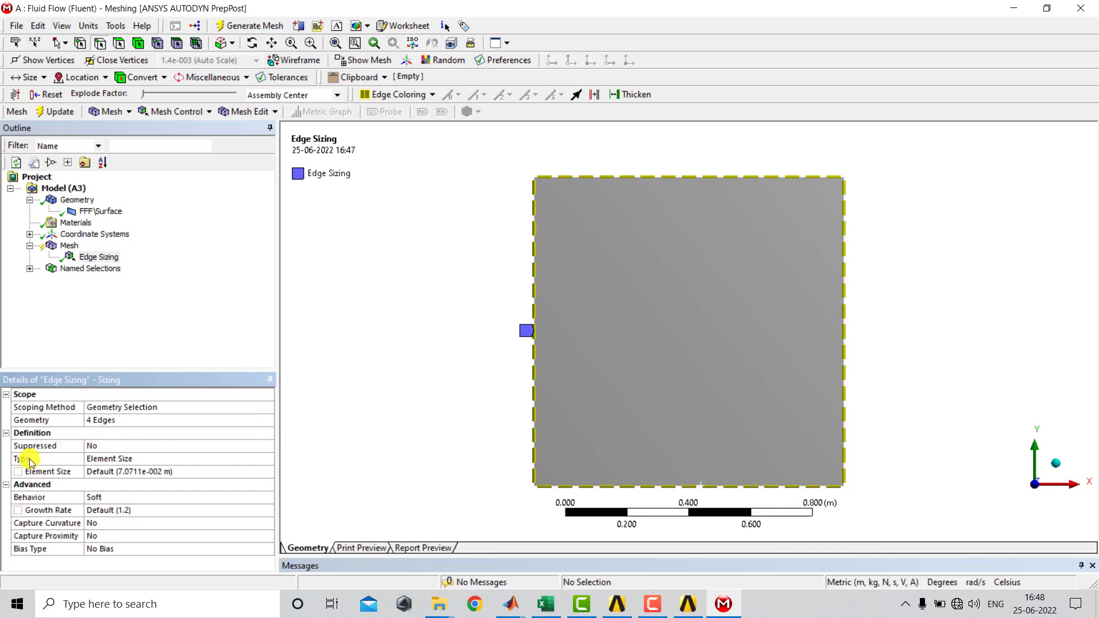
- Define the edge sizing by number of divisions, with 100 divisions per edge and Hard behavior
left_click(253, 459)
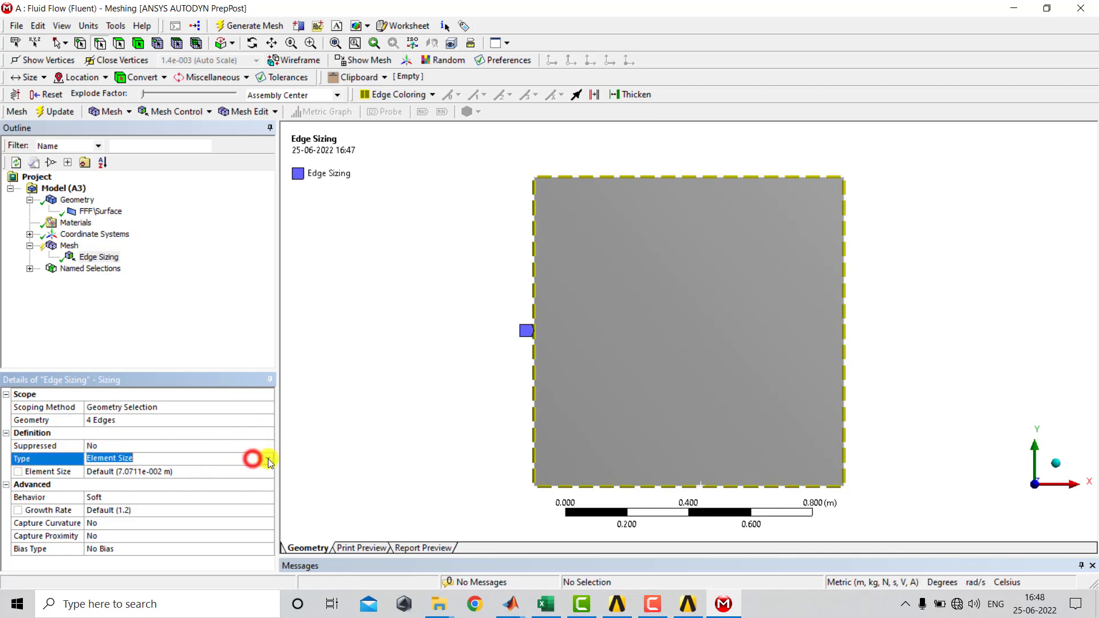
left_click(268, 458)
left_click(193, 477)
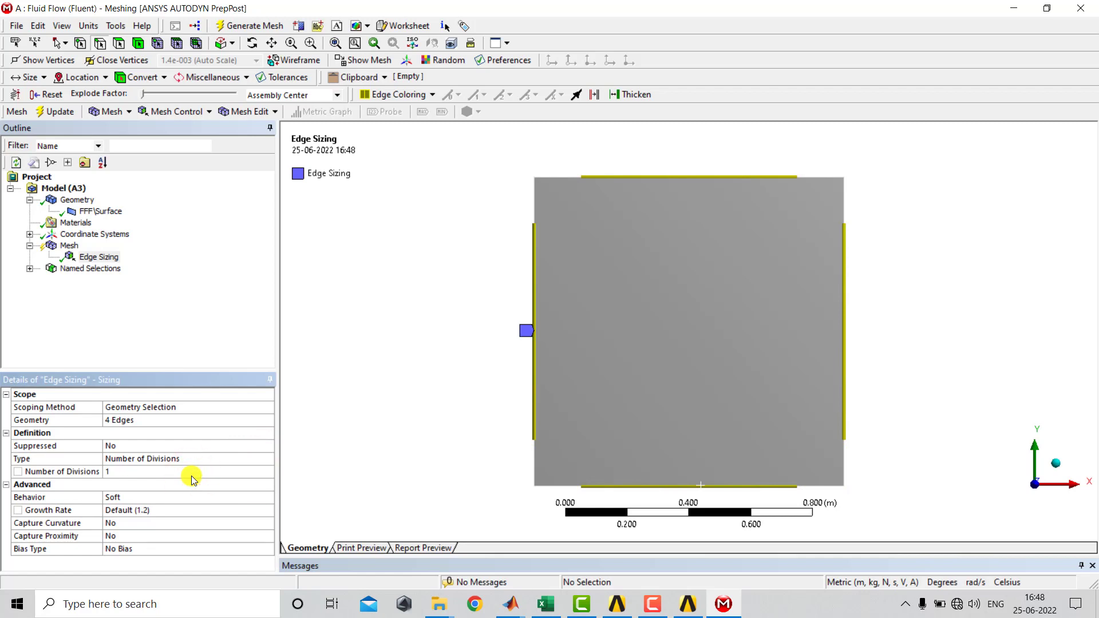
left_click(144, 473)
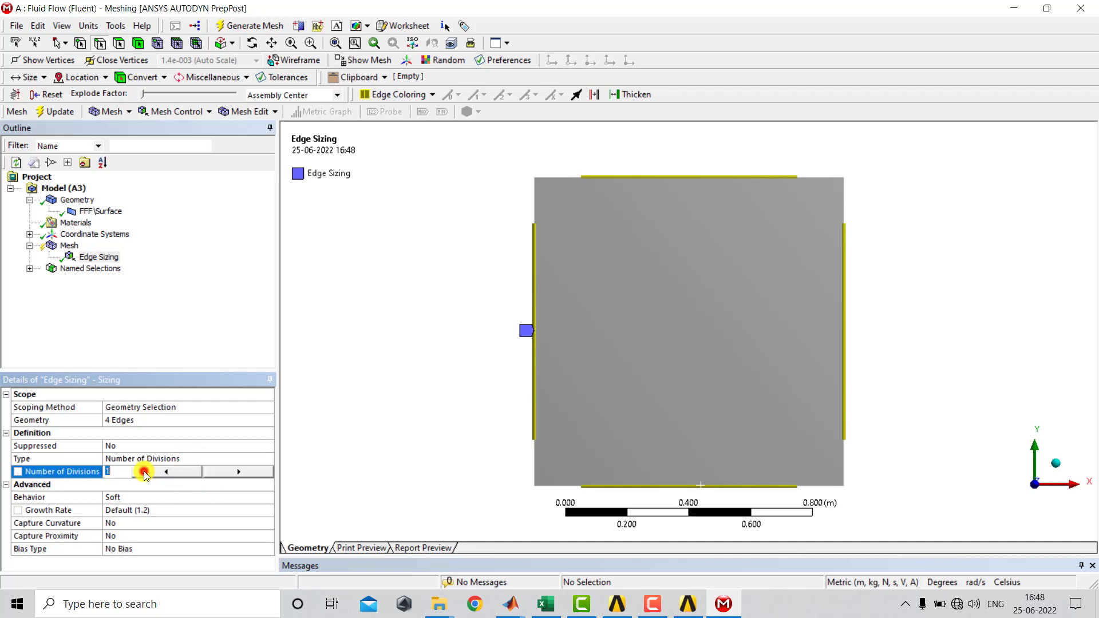
type("100")
left_click(265, 497)
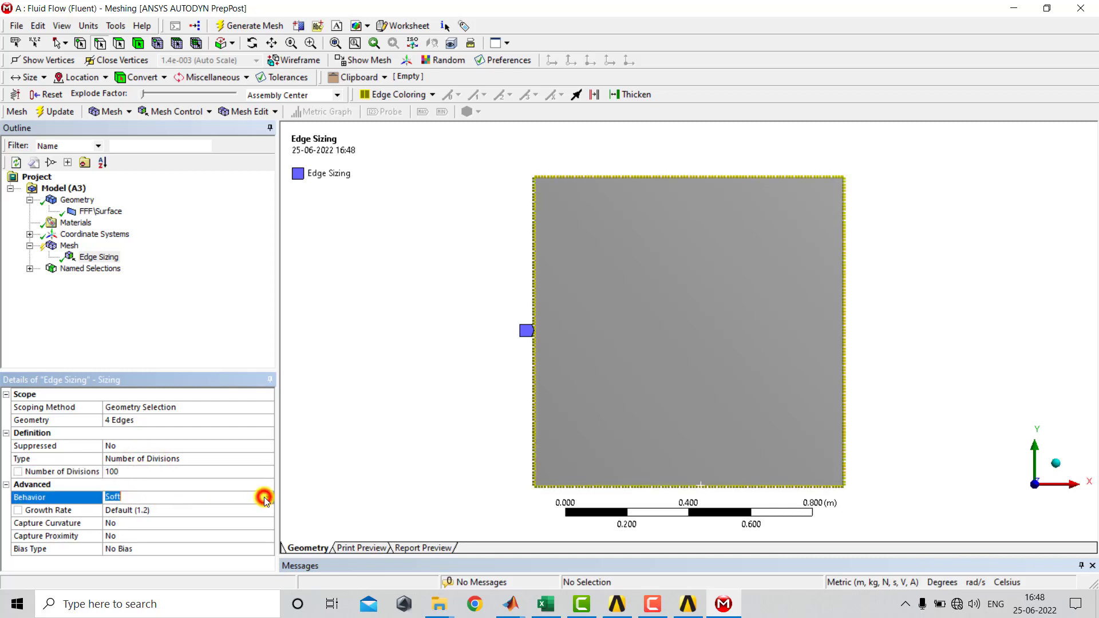
left_click(202, 515)
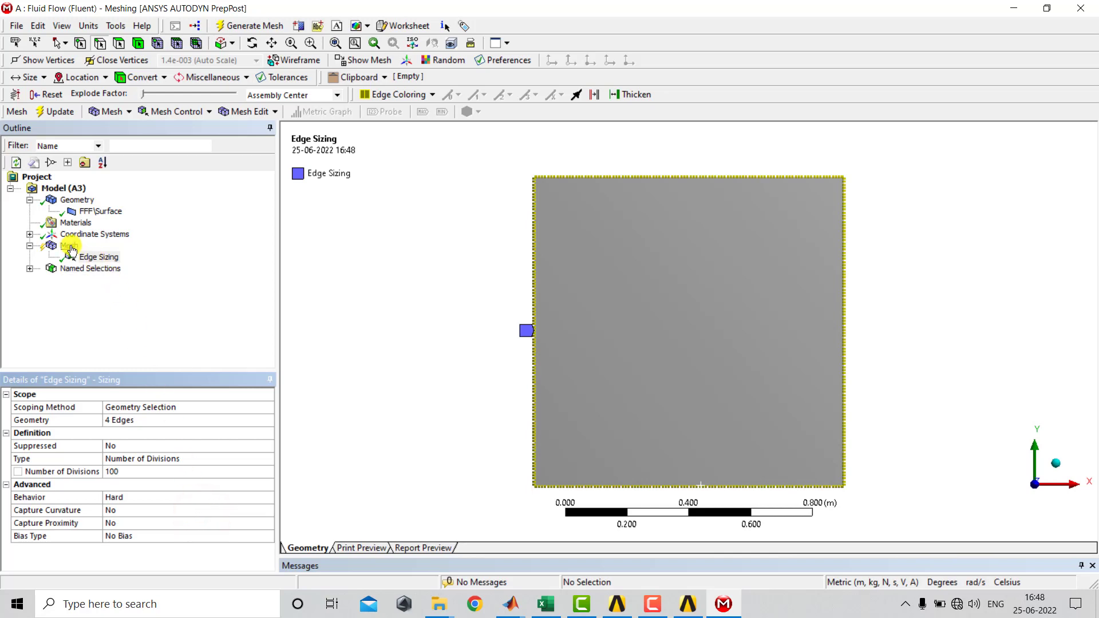
- Update the mesh with the edge sizing applied and display it to examine the element layout
right_click(72, 250)
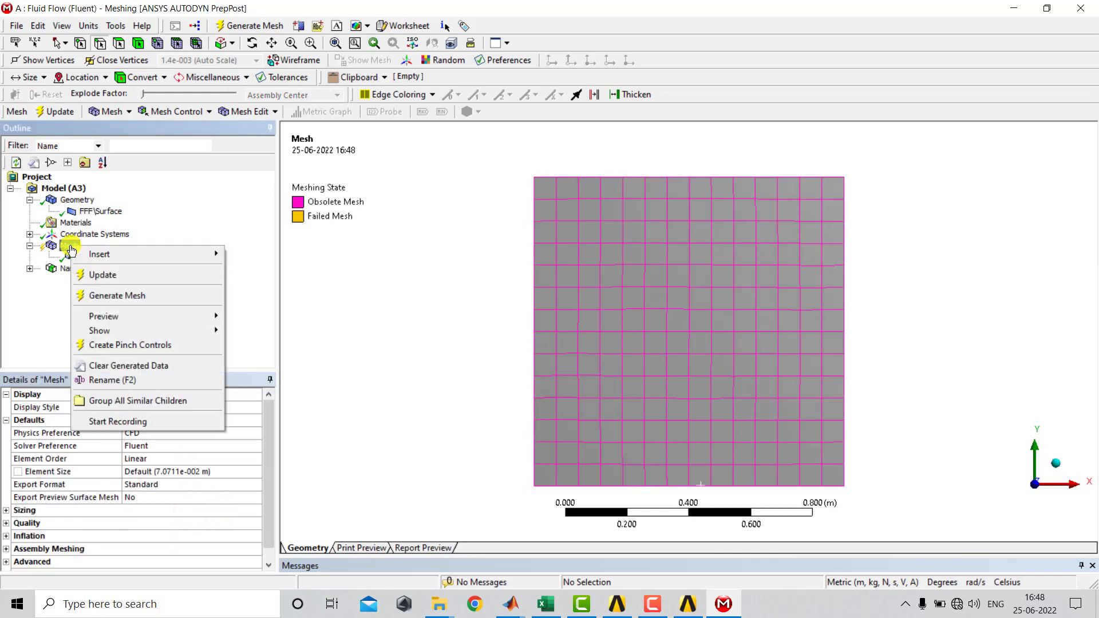
left_click(109, 273)
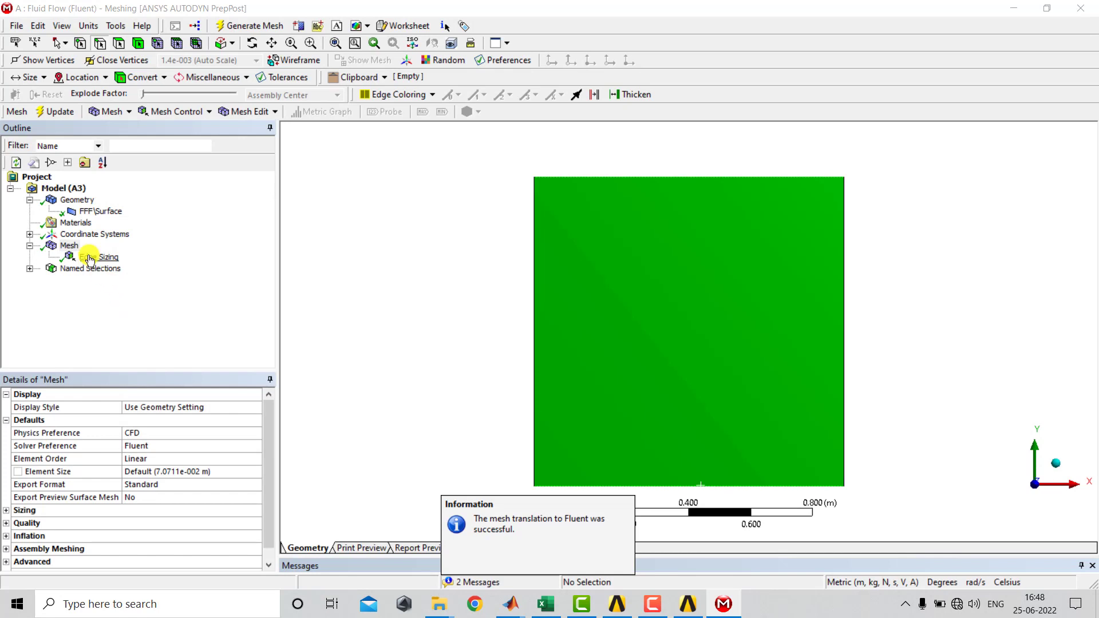
left_click(70, 245)
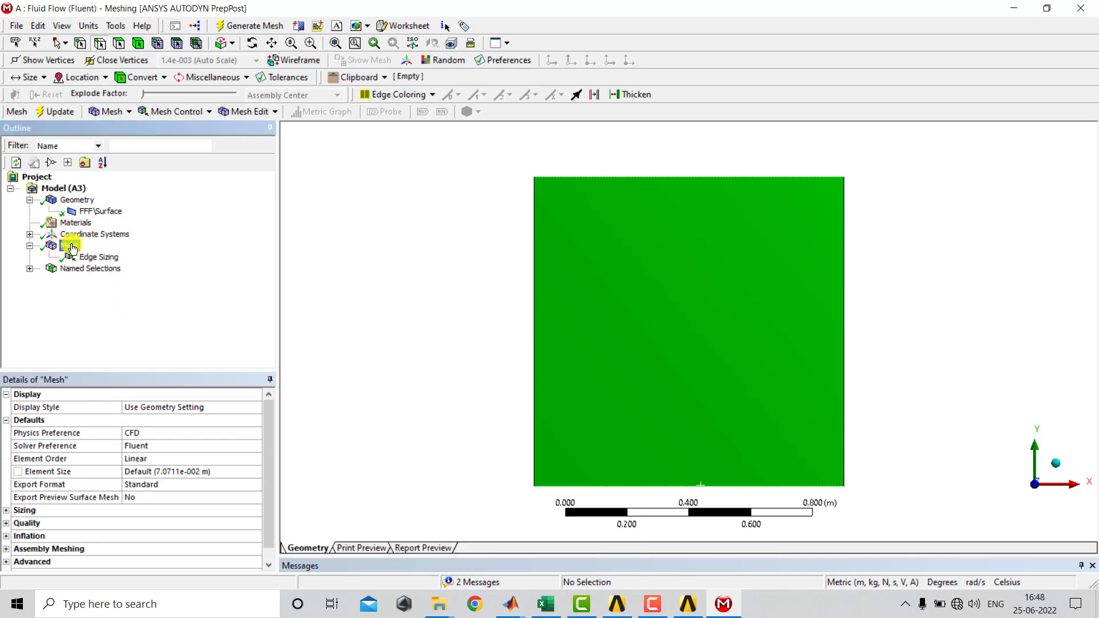
left_click(88, 256)
left_click(70, 245)
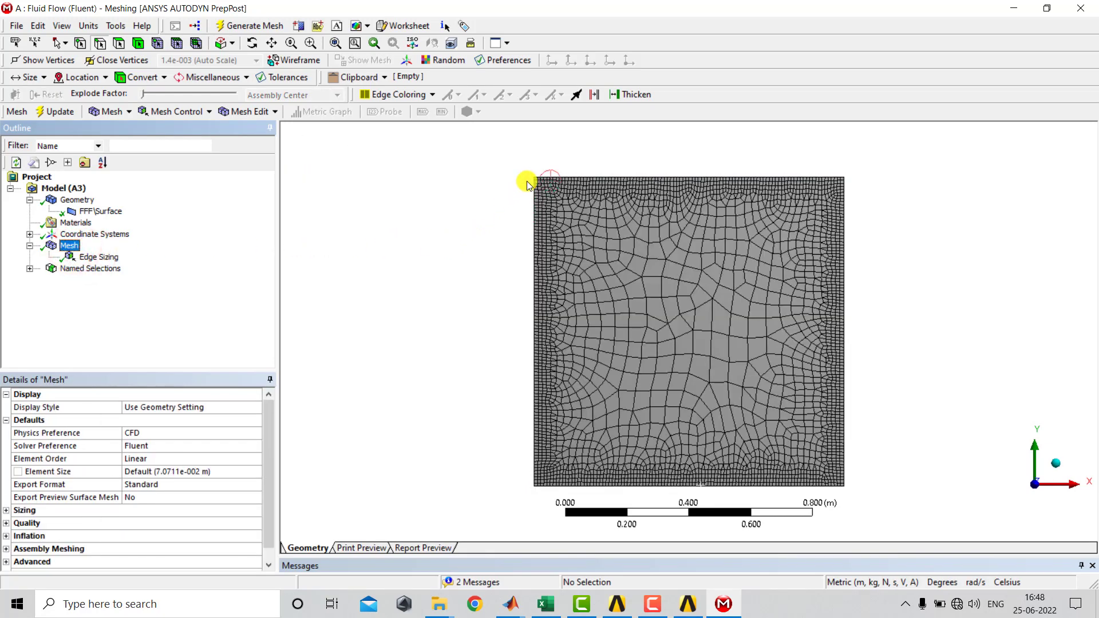
left_click(618, 177)
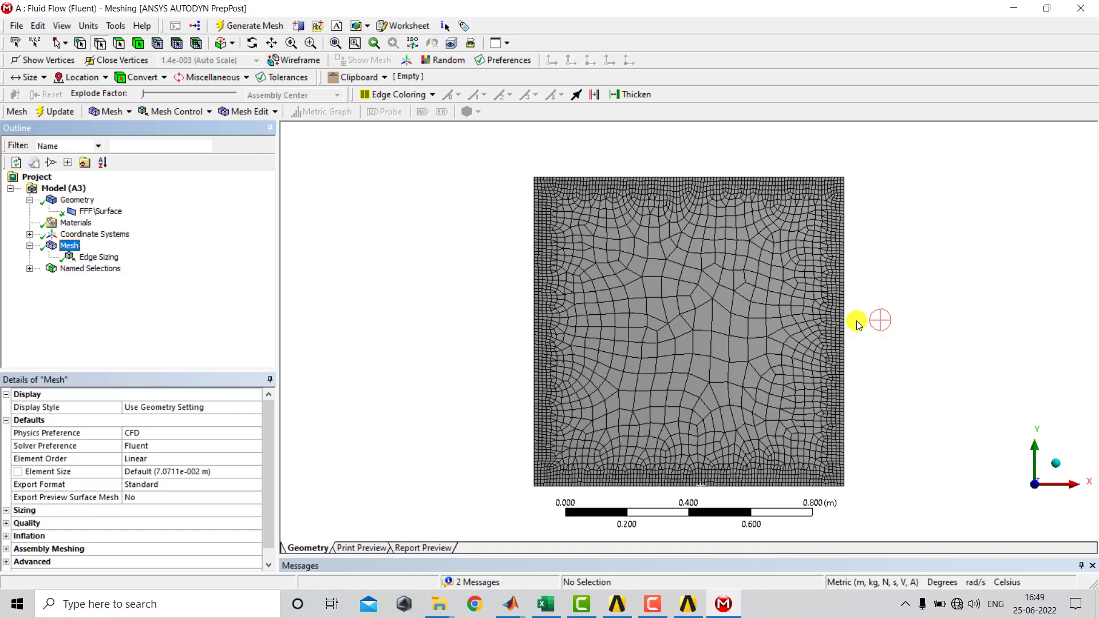
- Insert a face meshing control in the mesh and scope it to the square's face
right_click(71, 247)
mouse_move(147, 251)
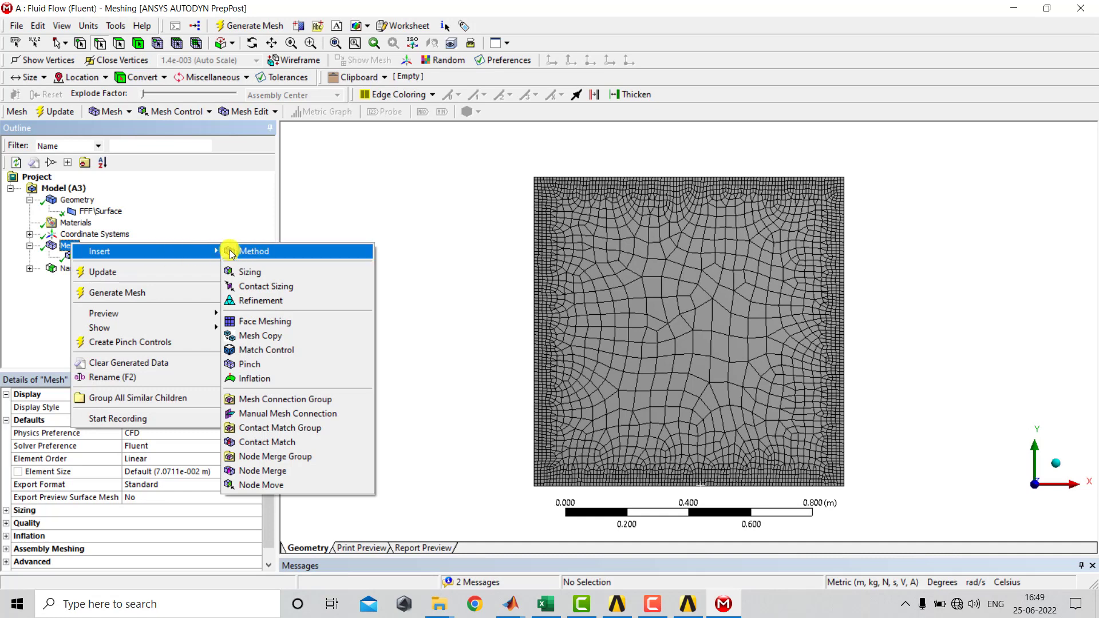
left_click(263, 321)
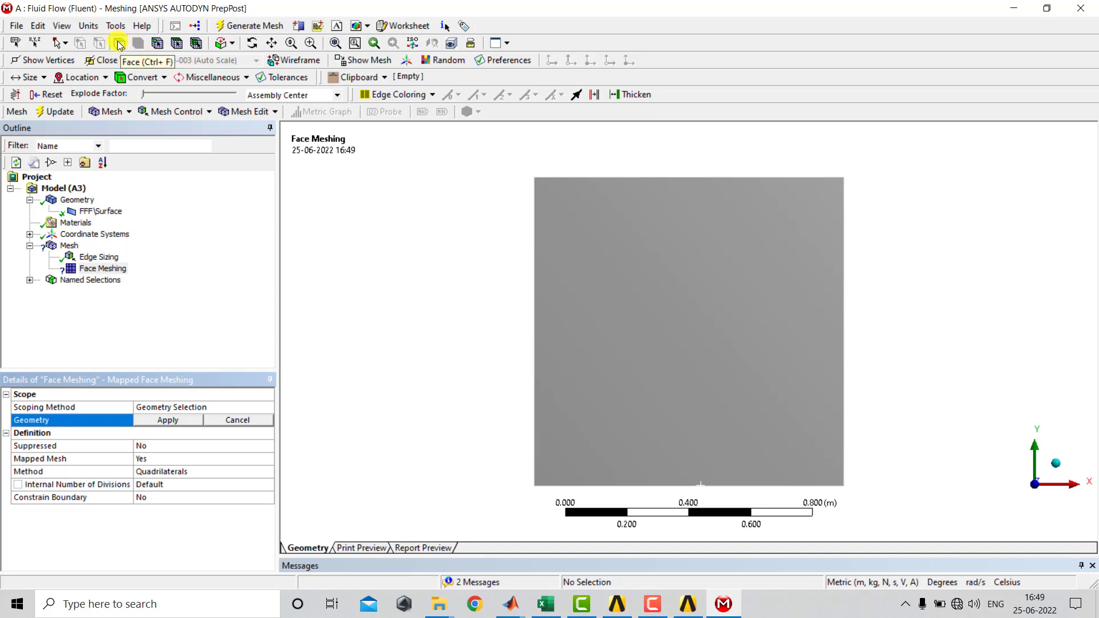
left_click(681, 327)
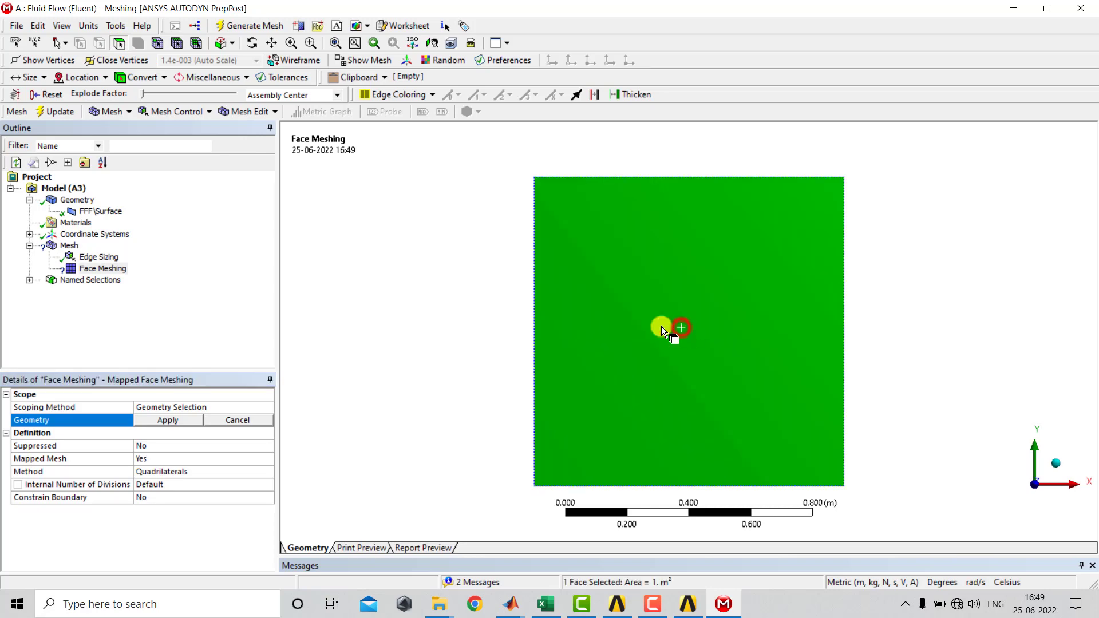
left_click(177, 421)
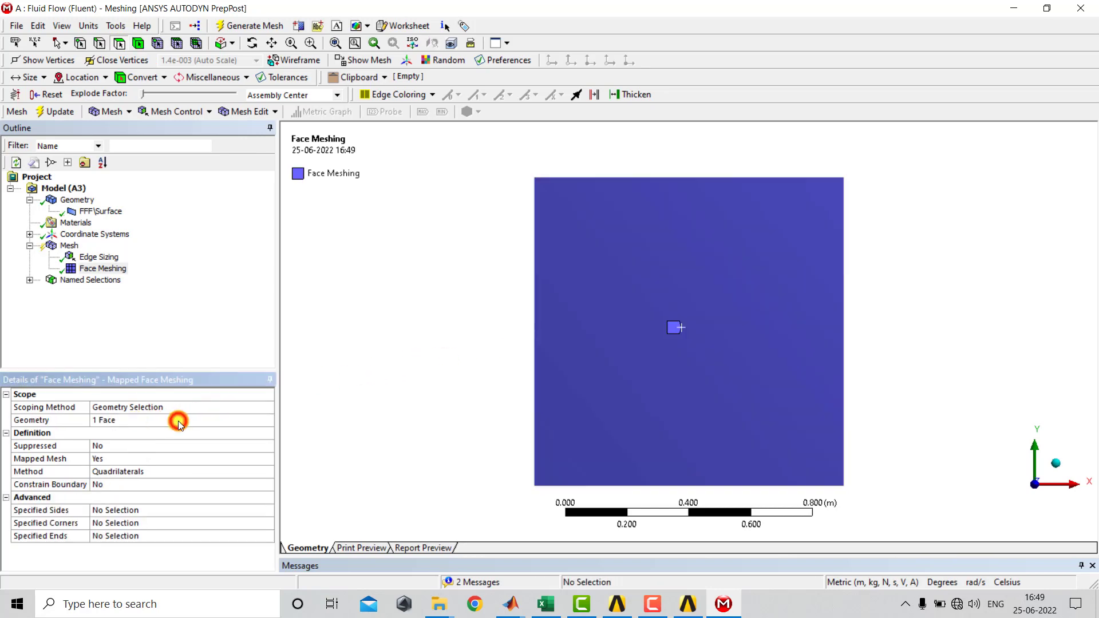
- Update the mesh so that the mapped face meshing is applied to the square
left_click(70, 246)
right_click(70, 247)
left_click(113, 267)
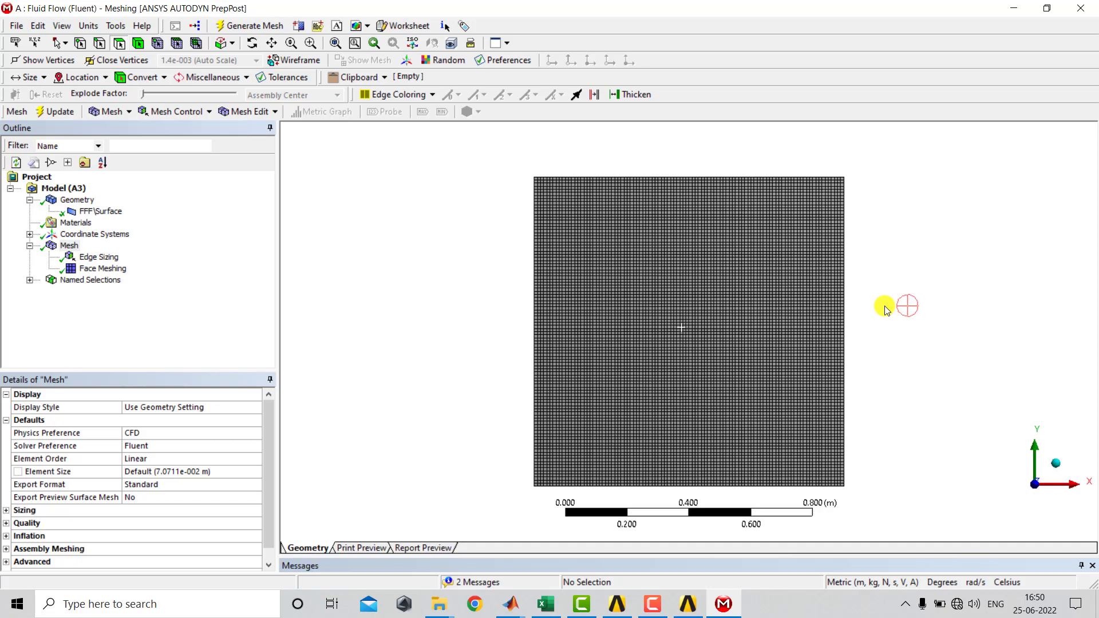
- Switch to Workbench and launch the Fluent setup with double precision and parallel processing on 4 processes
left_click(612, 607)
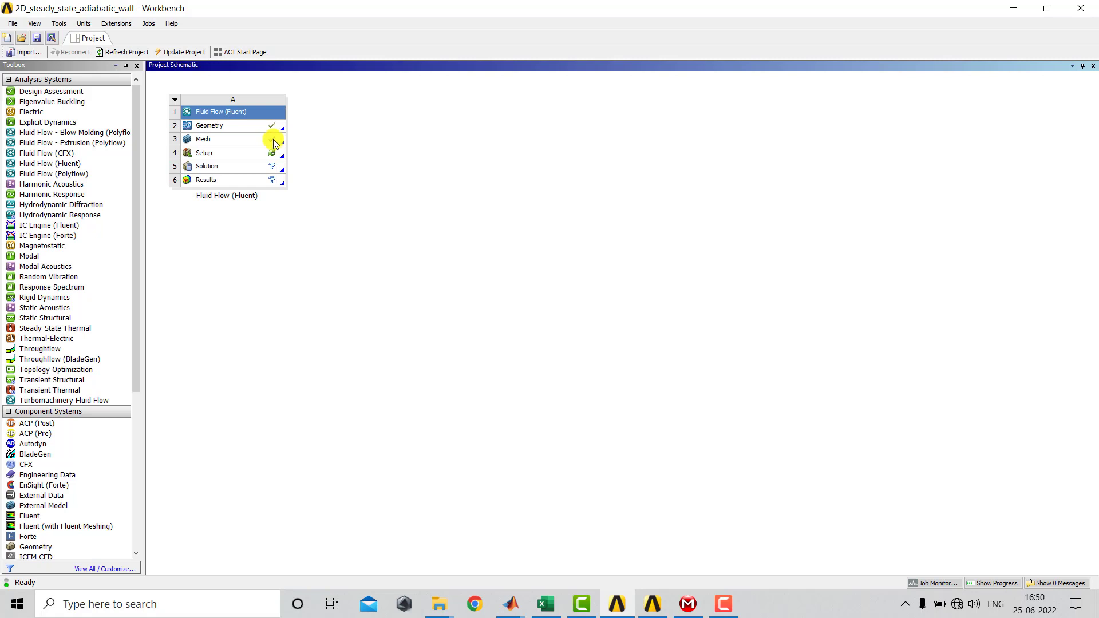
double_click(227, 153)
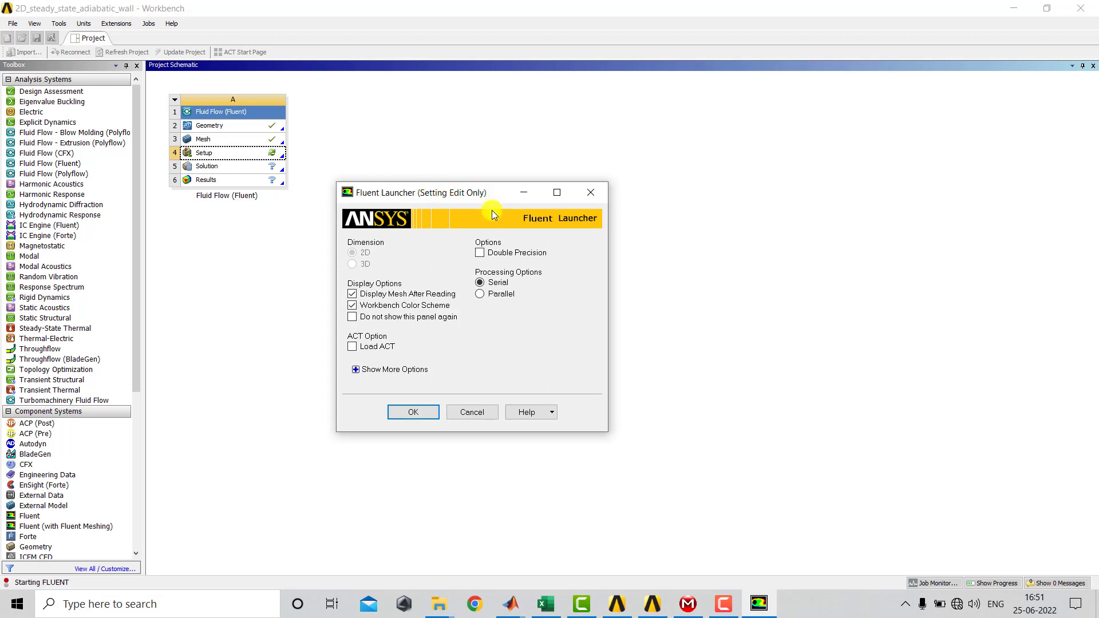
left_click(479, 252)
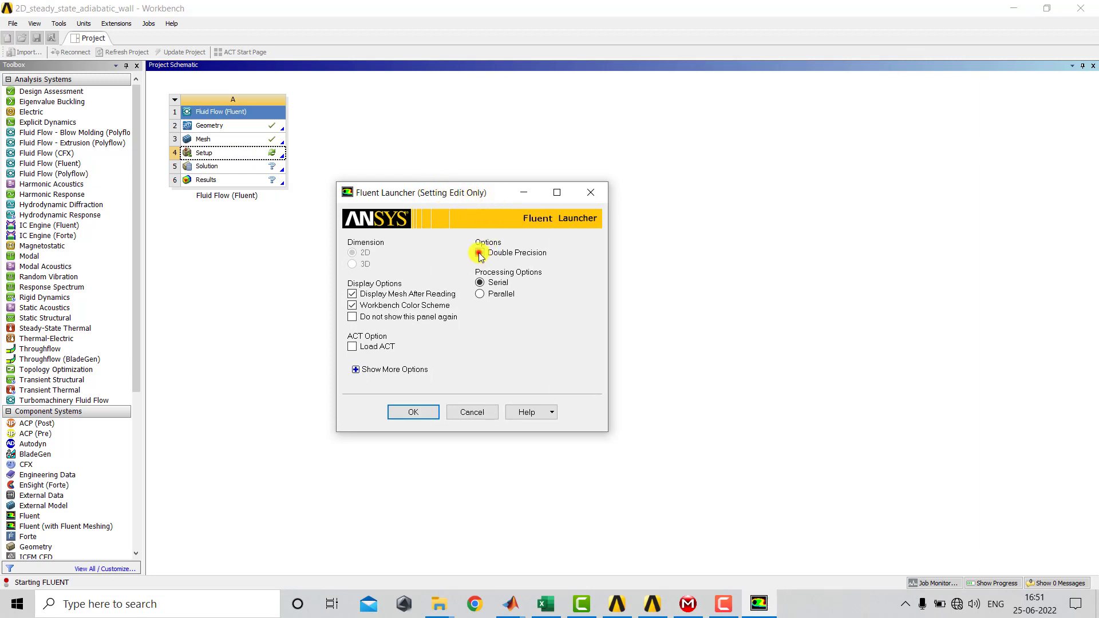
left_click(479, 293)
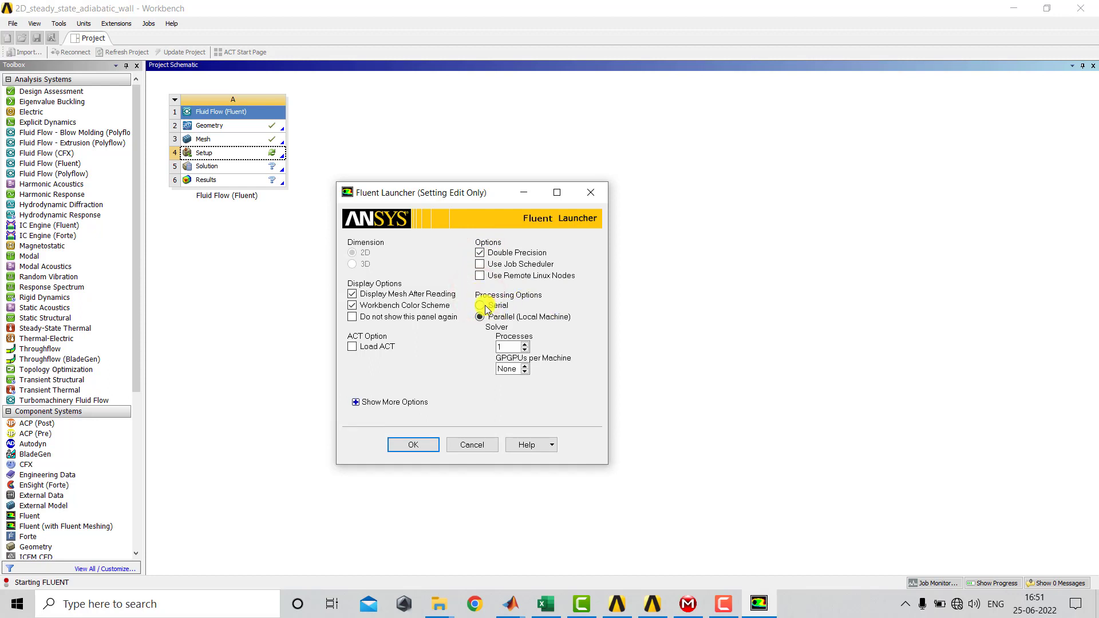
double_click(506, 347)
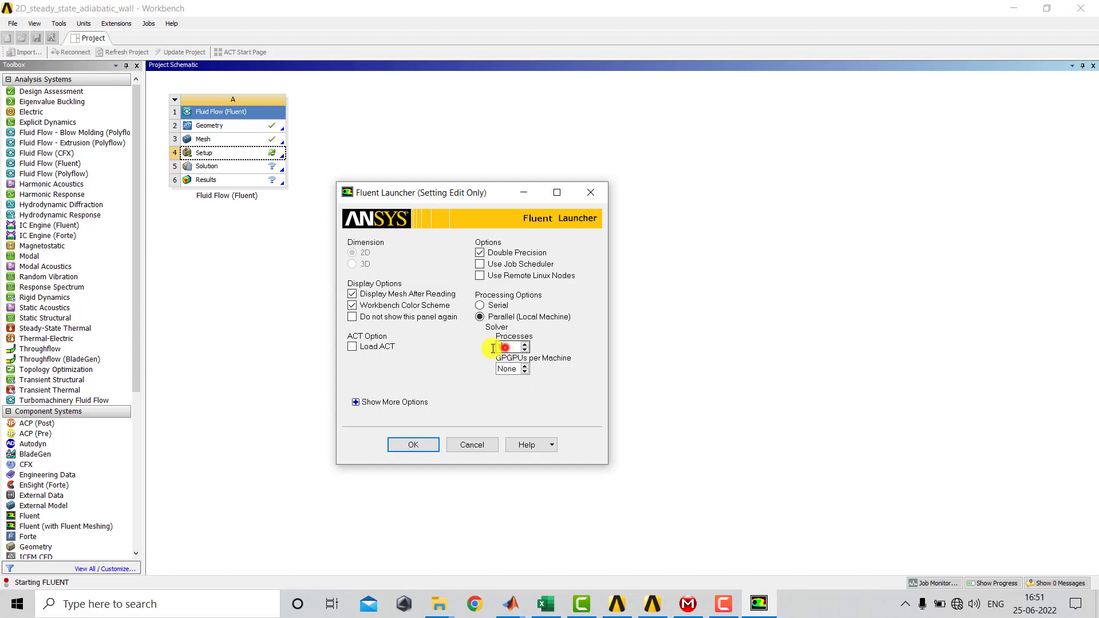
type("4")
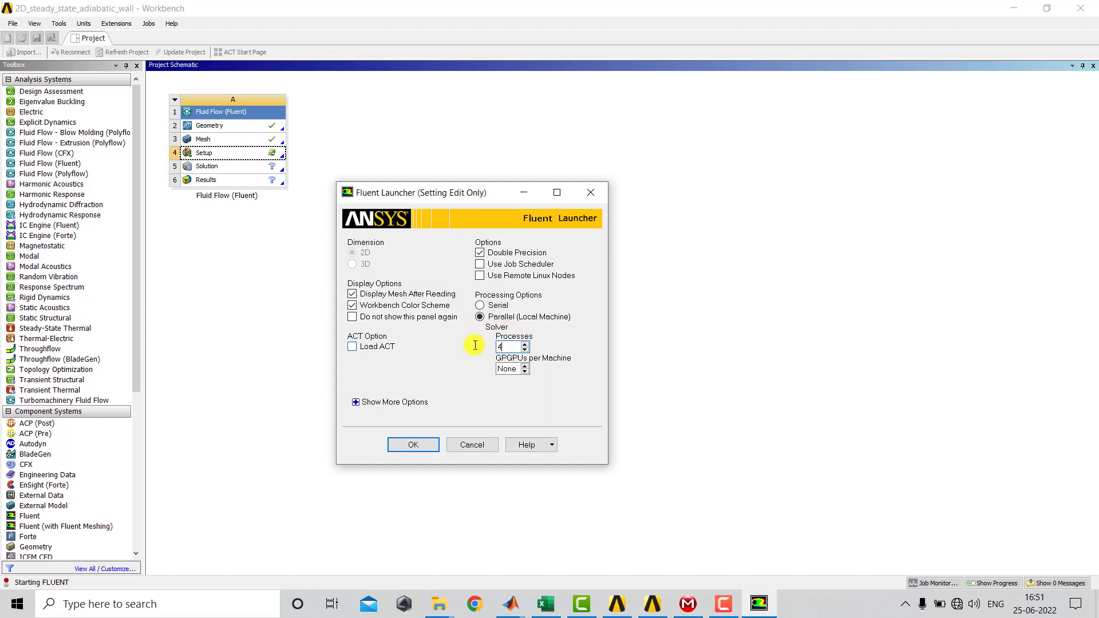
left_click(414, 442)
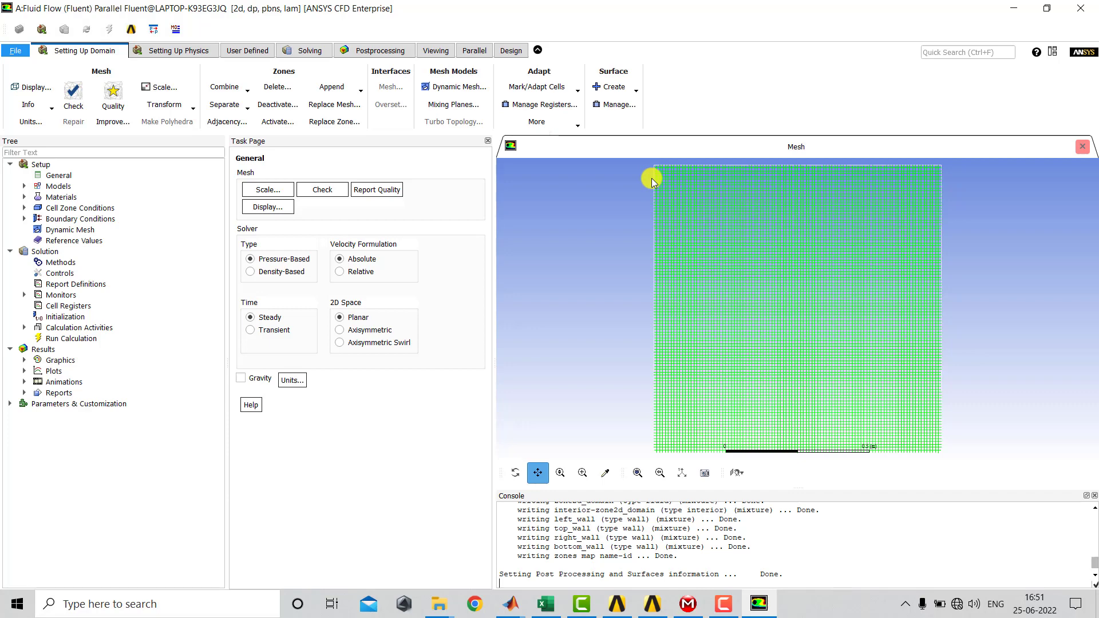
- Enable the energy equation in the Fluent models
left_click(25, 186)
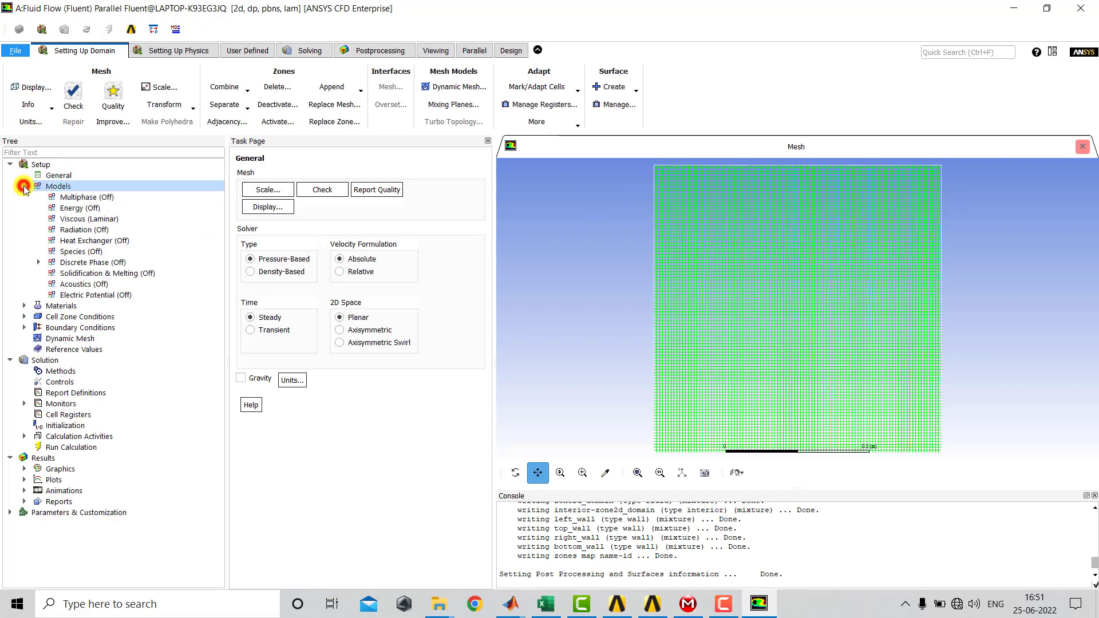
left_click(98, 210)
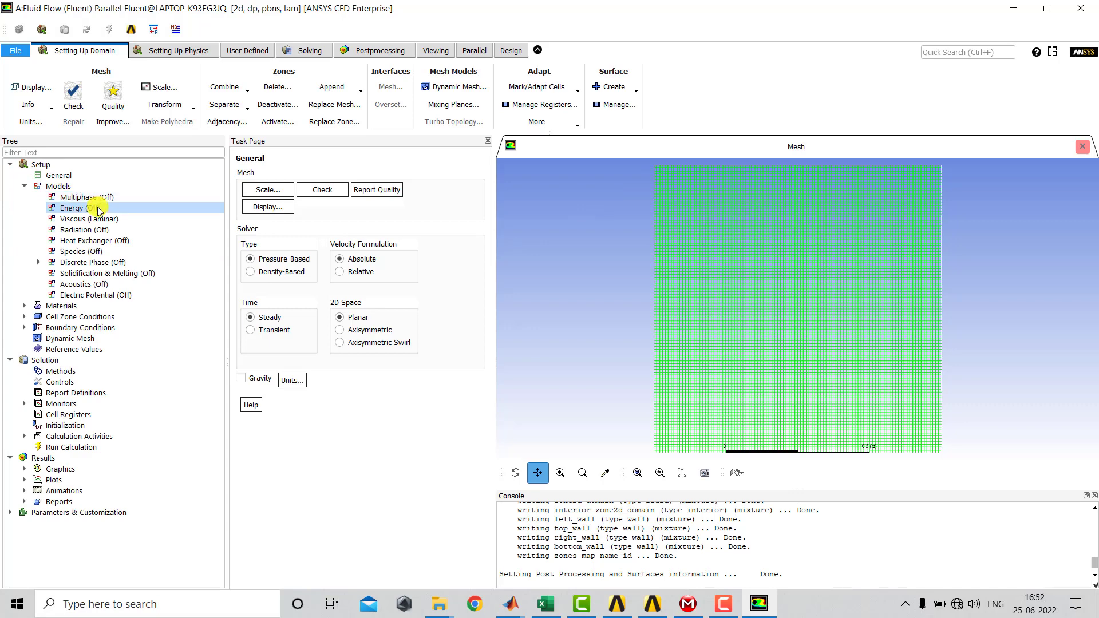
double_click(97, 209)
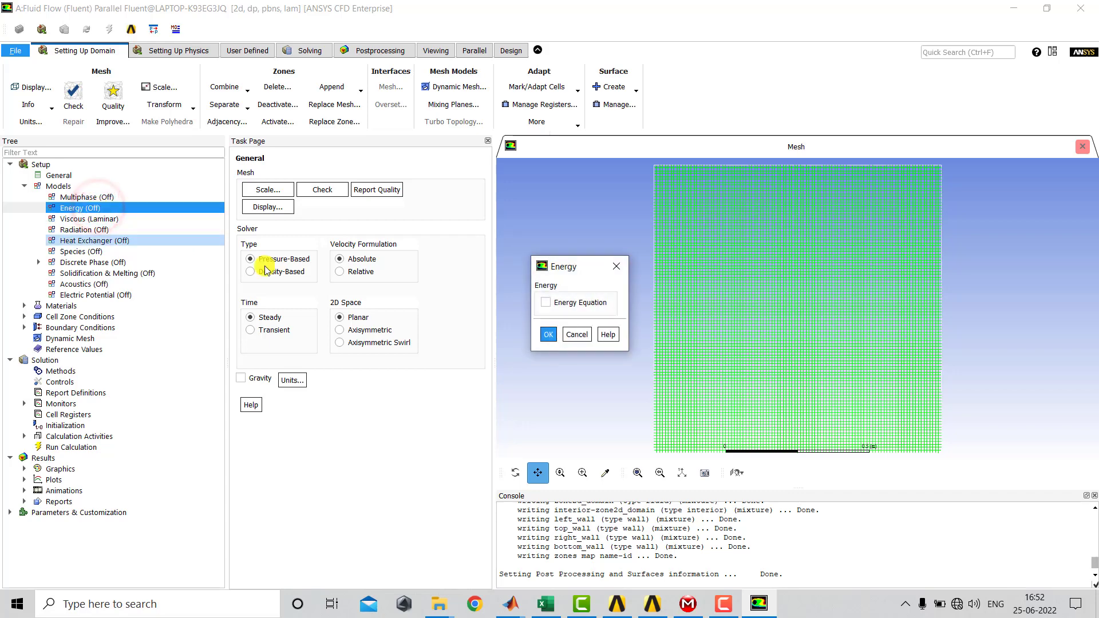
left_click(546, 302)
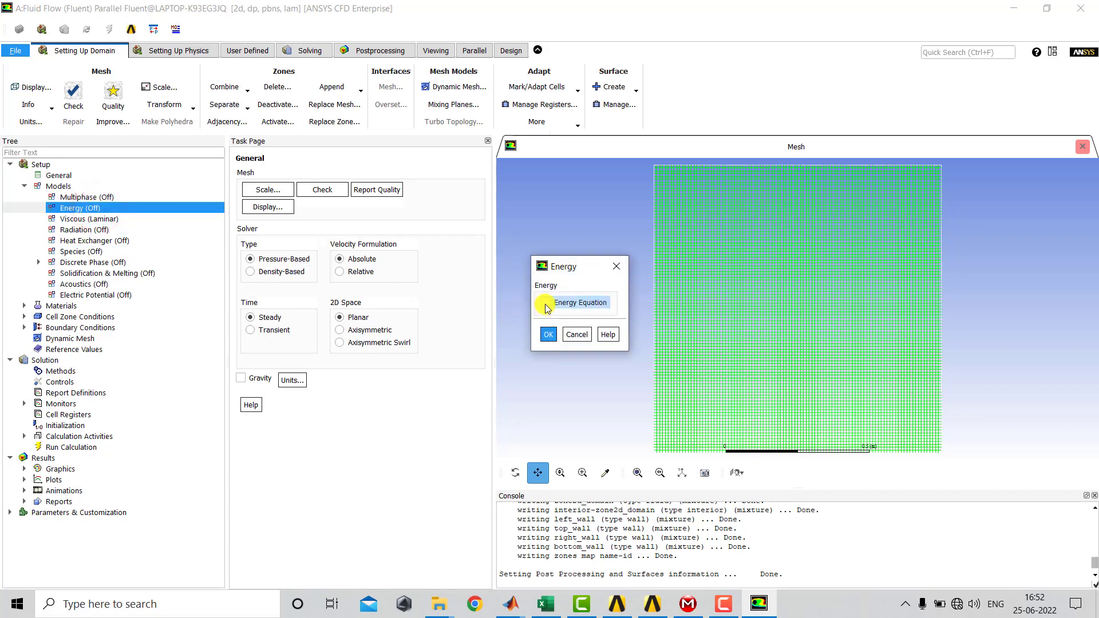
left_click(548, 334)
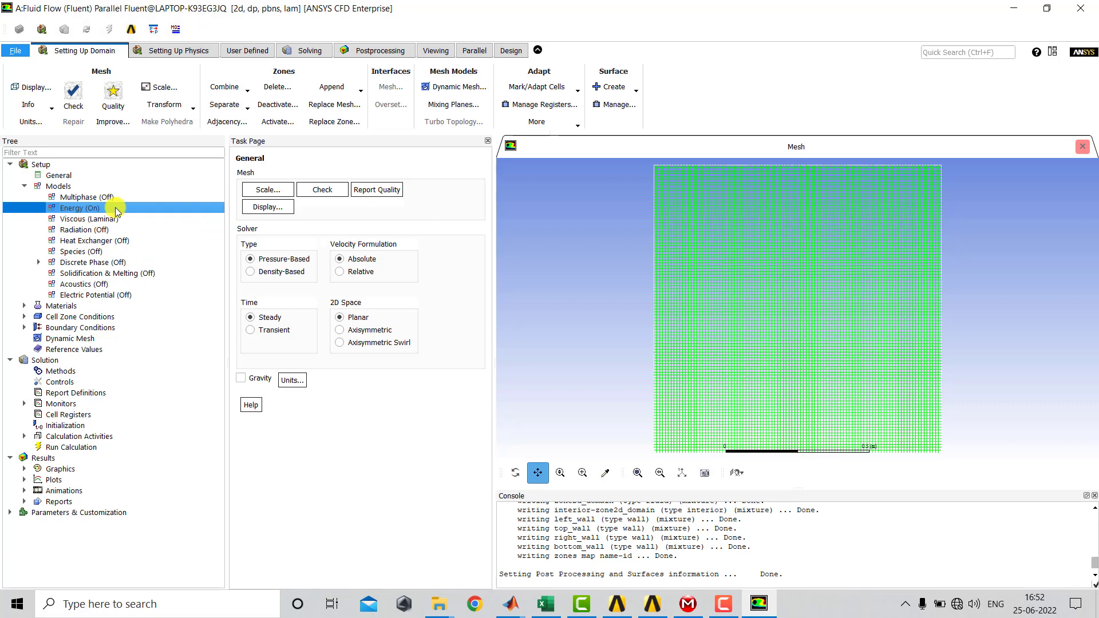
- Examine the available solid materials and the material options of the zone2d_domain cell zone, then close its settings unchanged
left_click(23, 307)
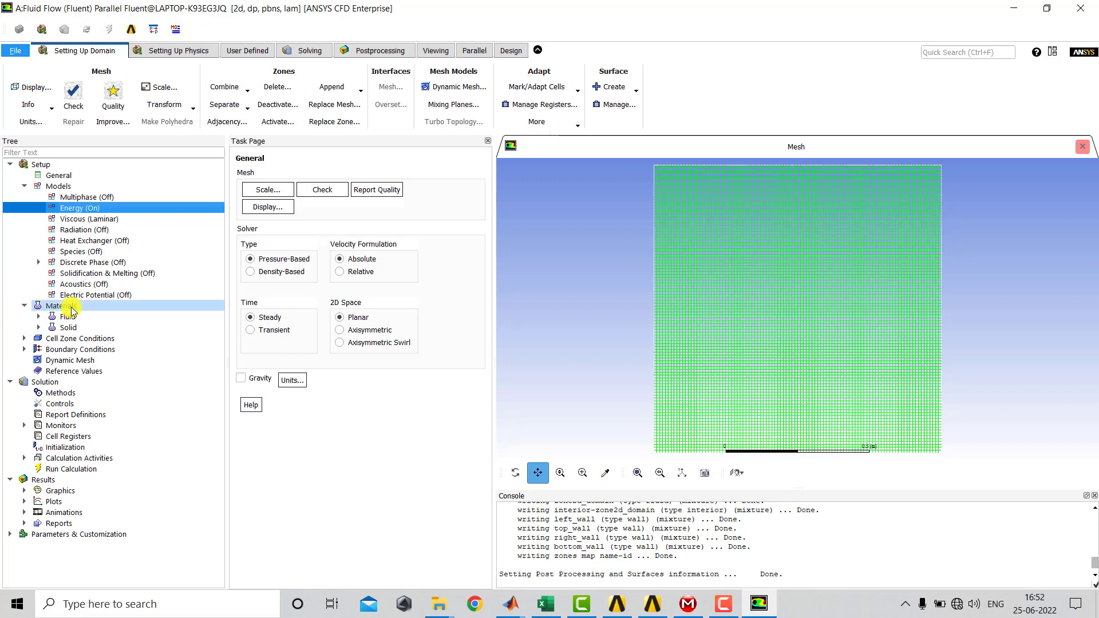
left_click(38, 328)
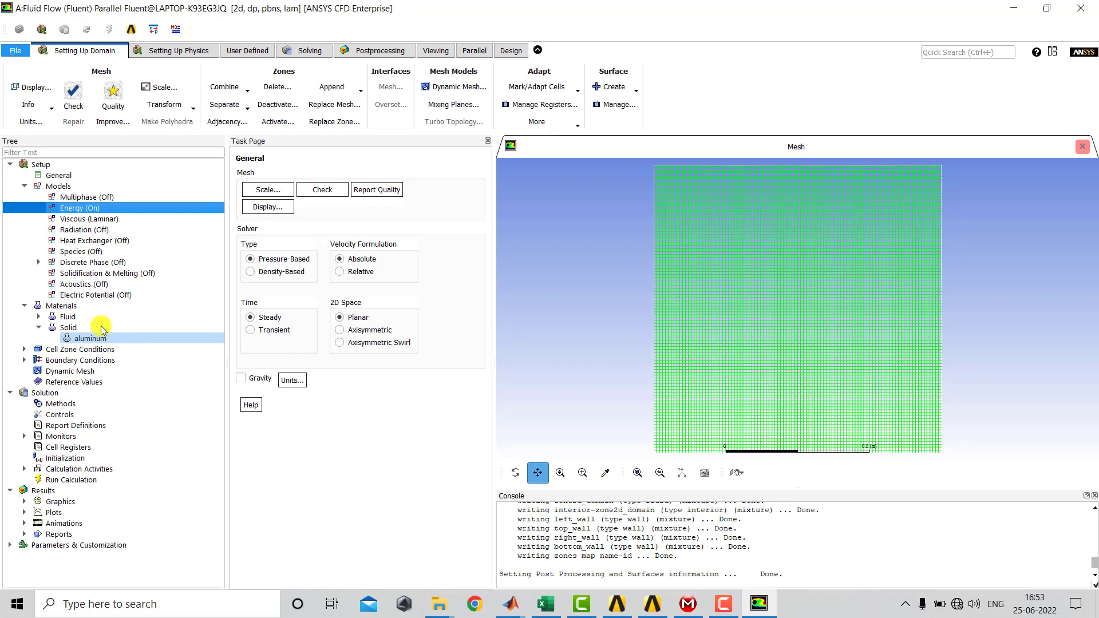
left_click(24, 350)
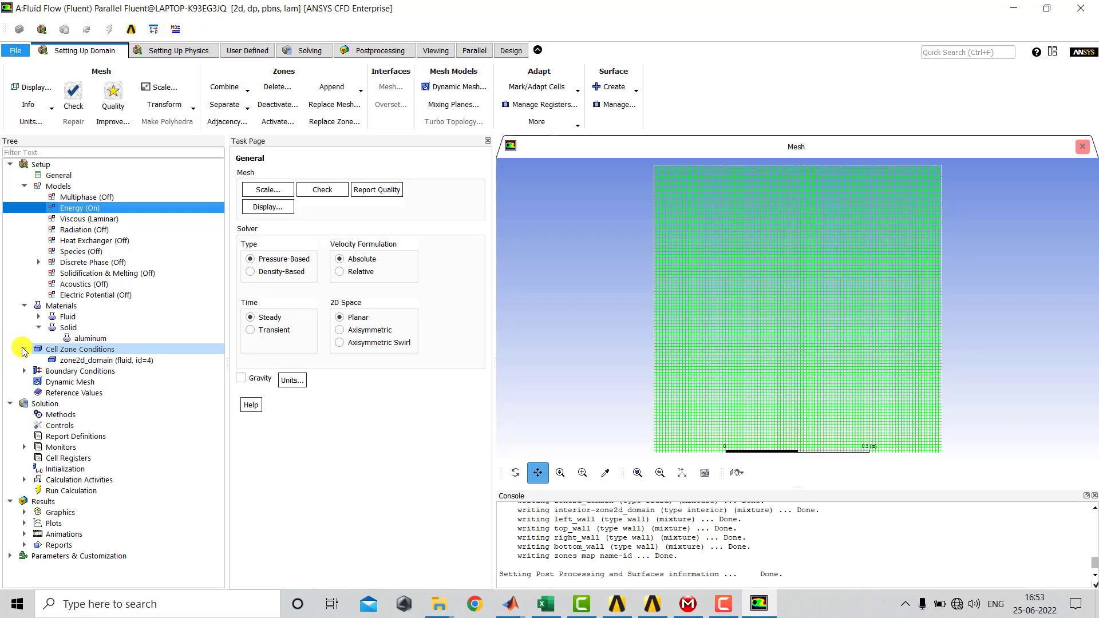
left_click(104, 361)
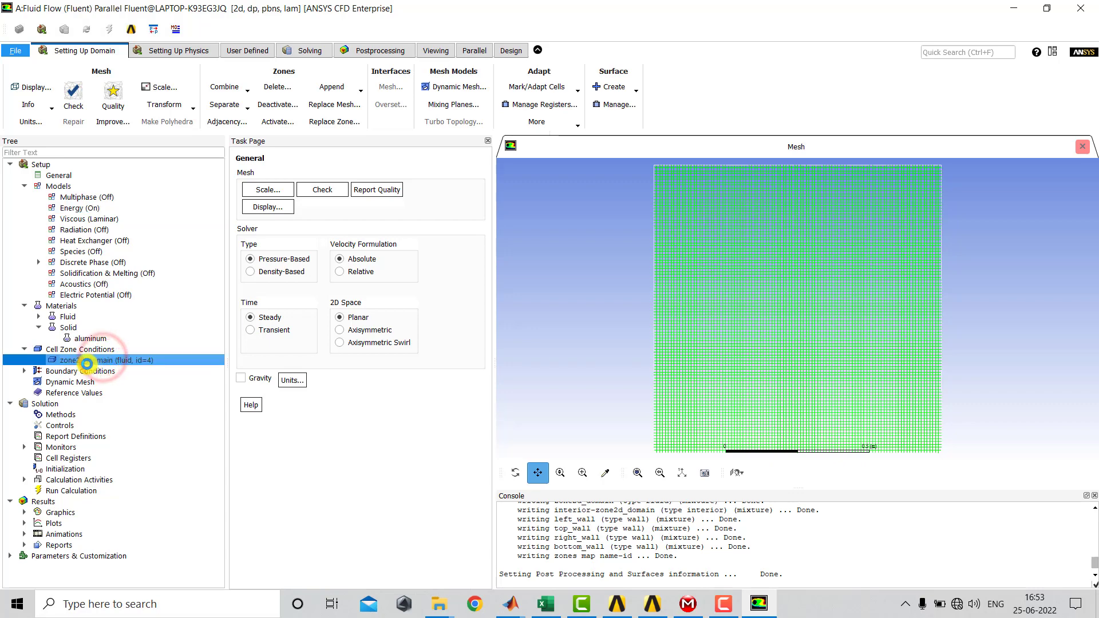
double_click(126, 361)
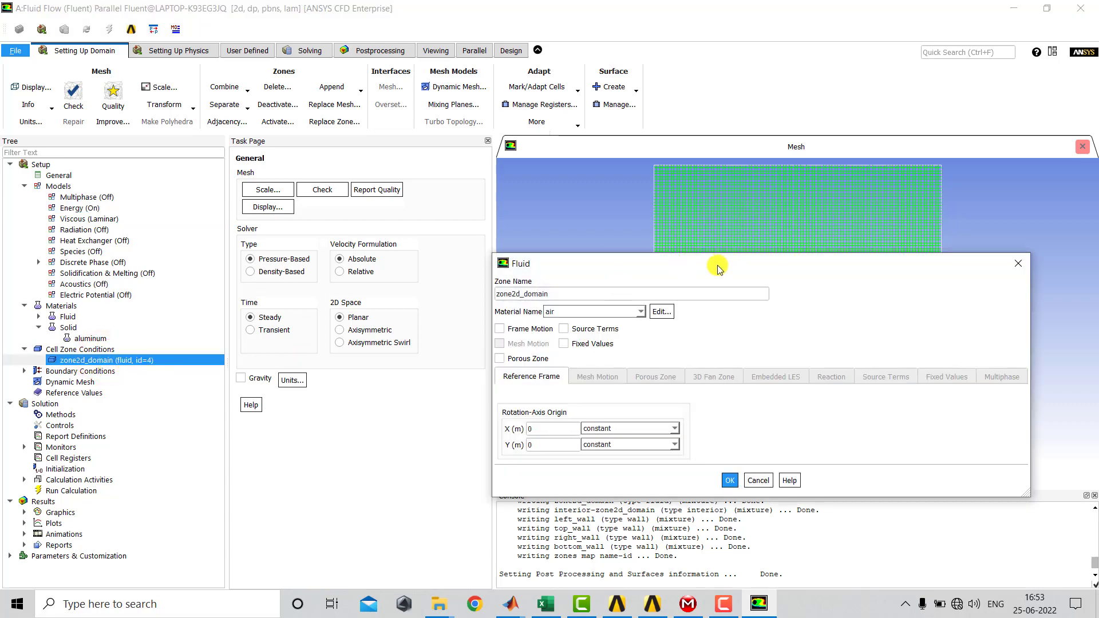
left_click_drag(717, 265, 605, 214)
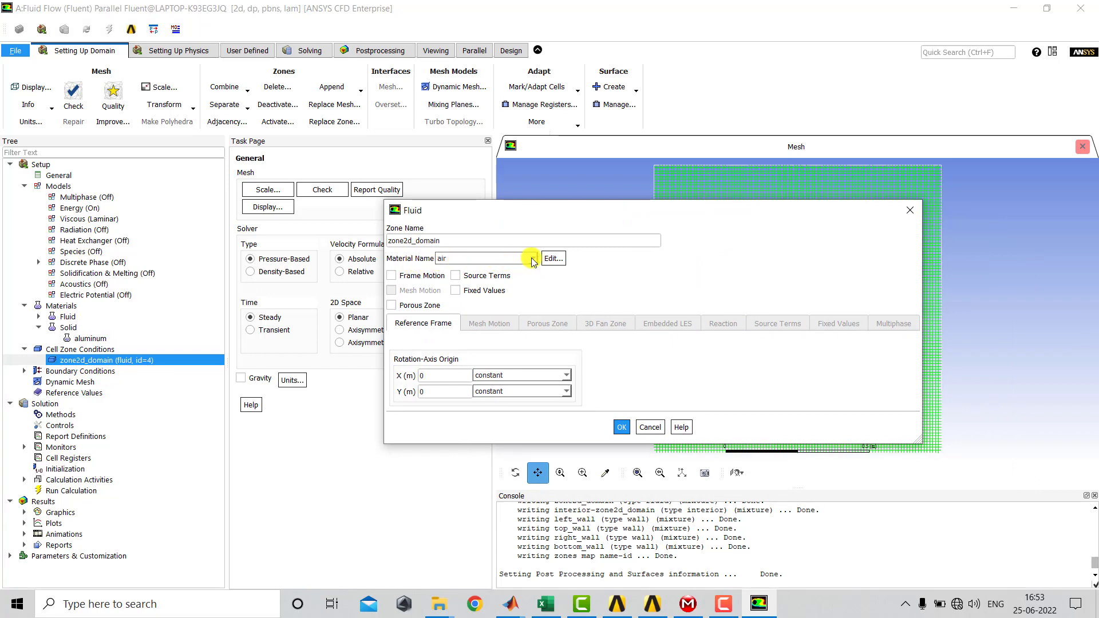
left_click(911, 211)
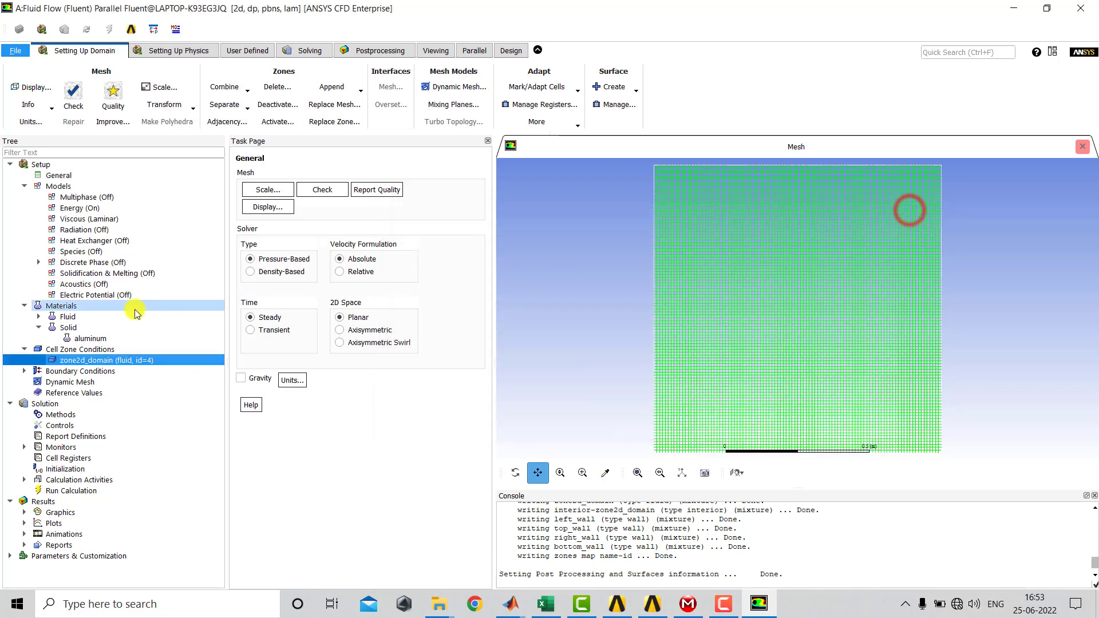
- Change the zone2d_domain cell zone type from fluid to solid and accept aluminum as its material
left_click(96, 350)
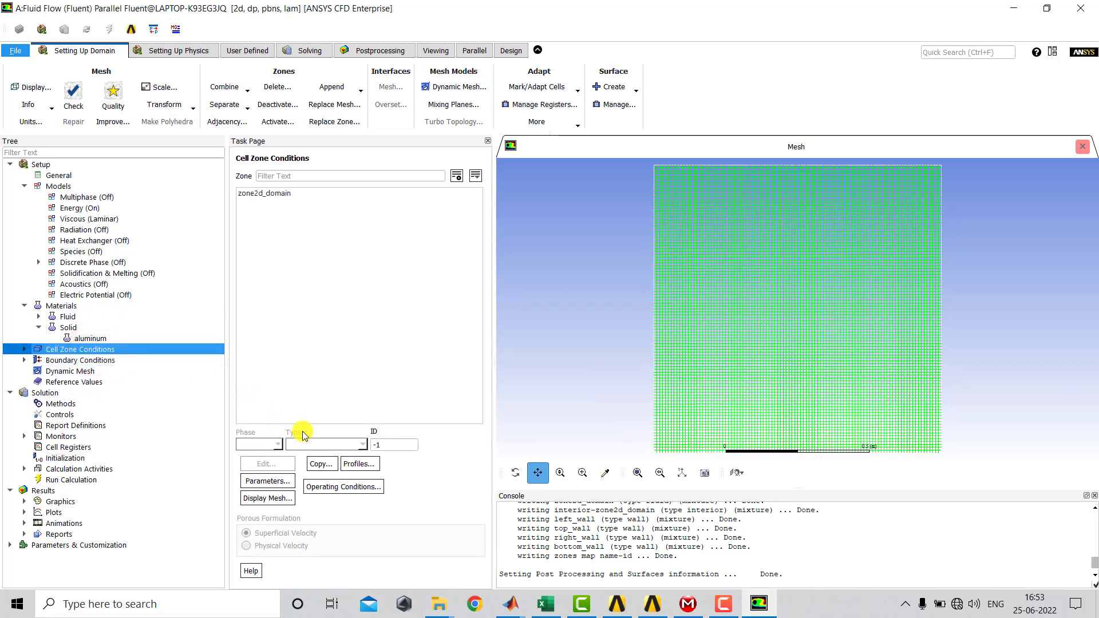
left_click(298, 192)
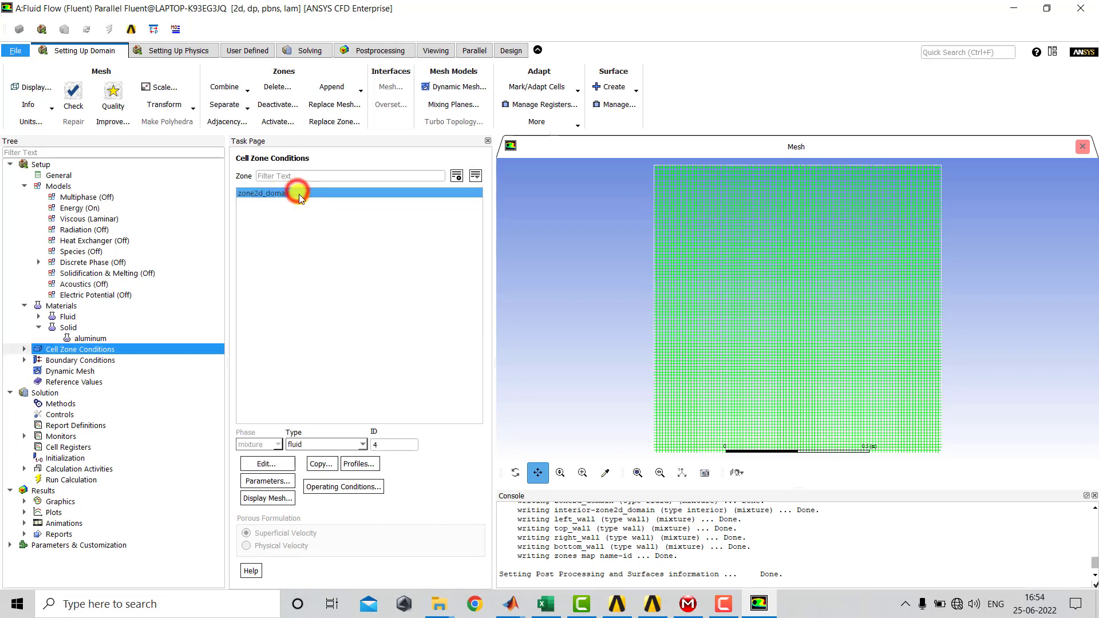
left_click(363, 445)
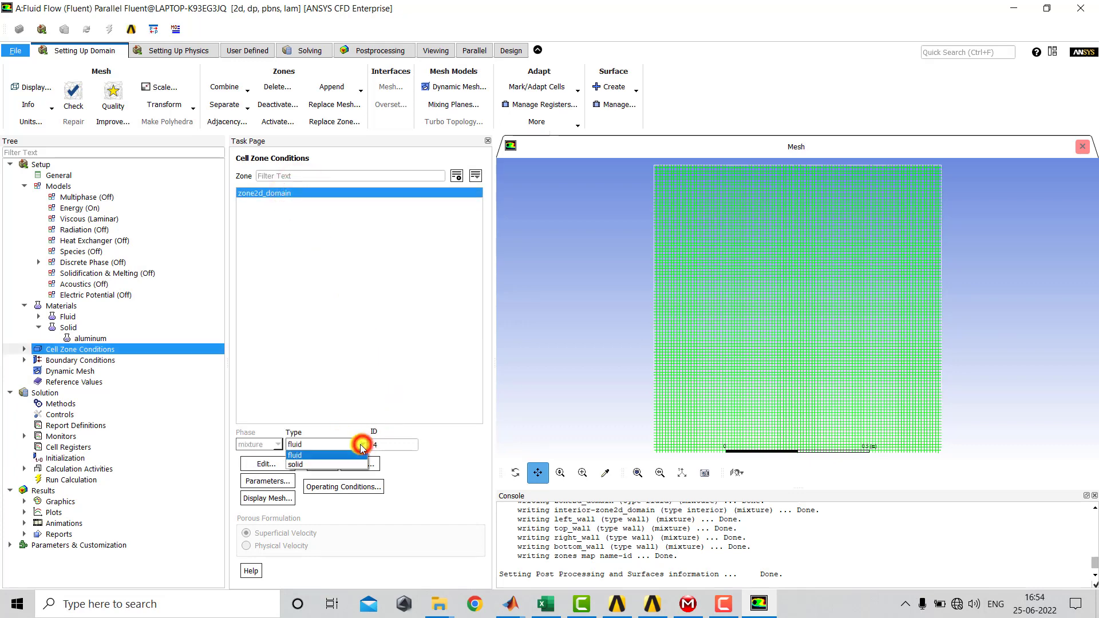
left_click(327, 465)
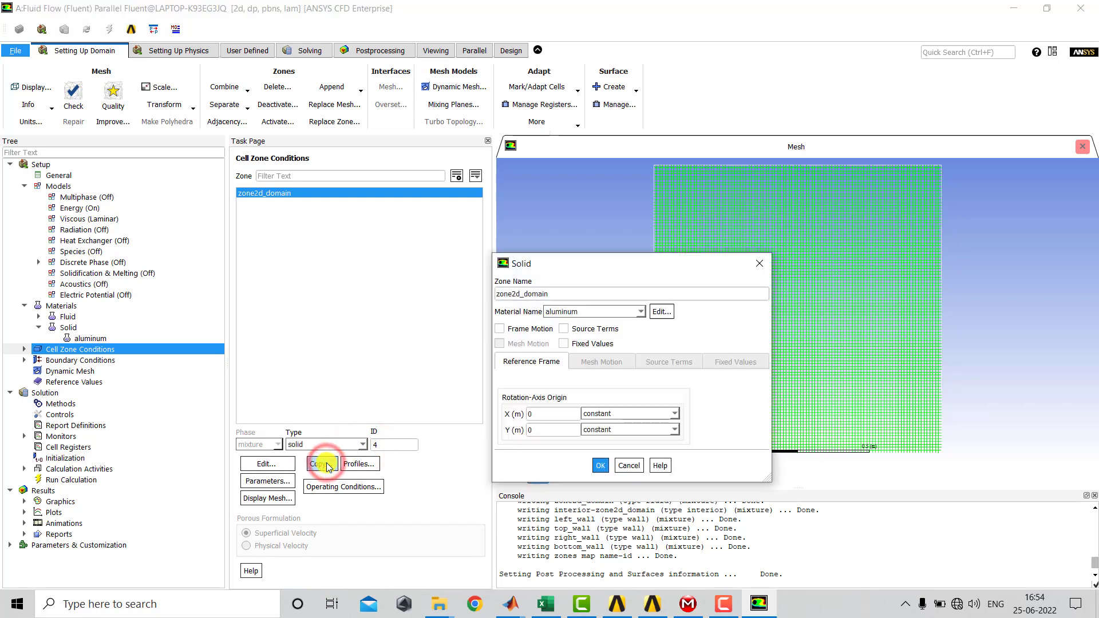
left_click_drag(607, 275, 497, 269)
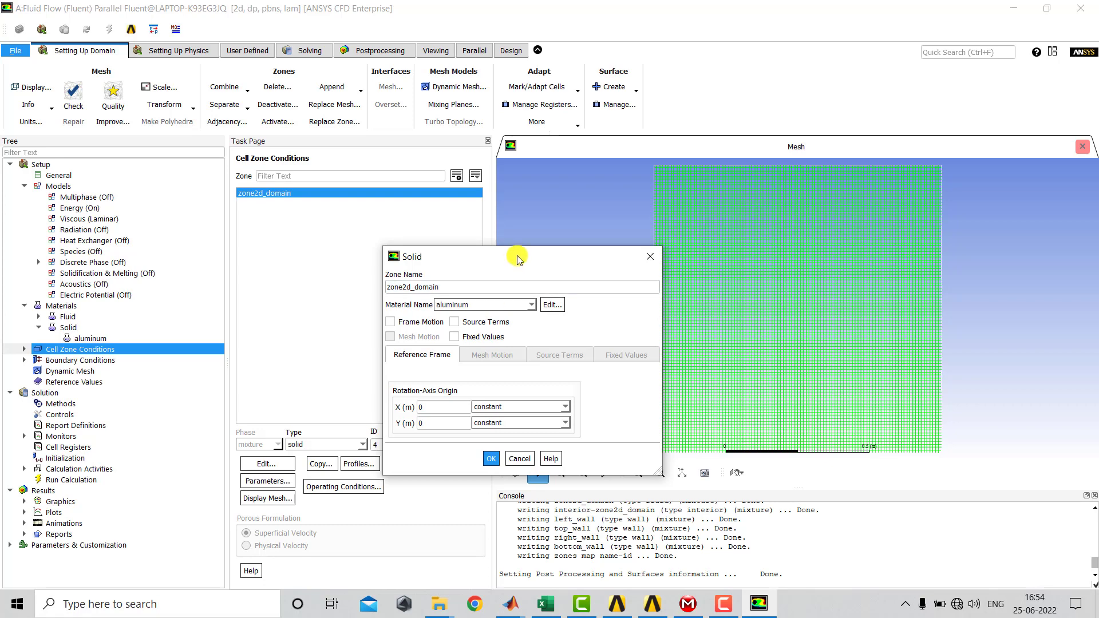
left_click_drag(518, 263, 518, 254)
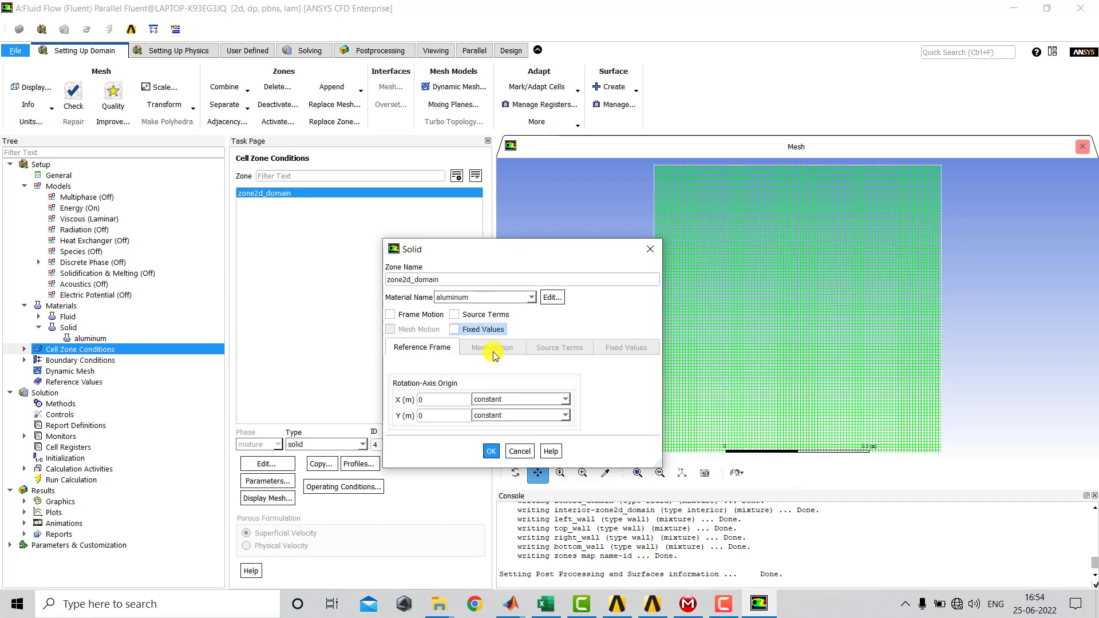
left_click(491, 451)
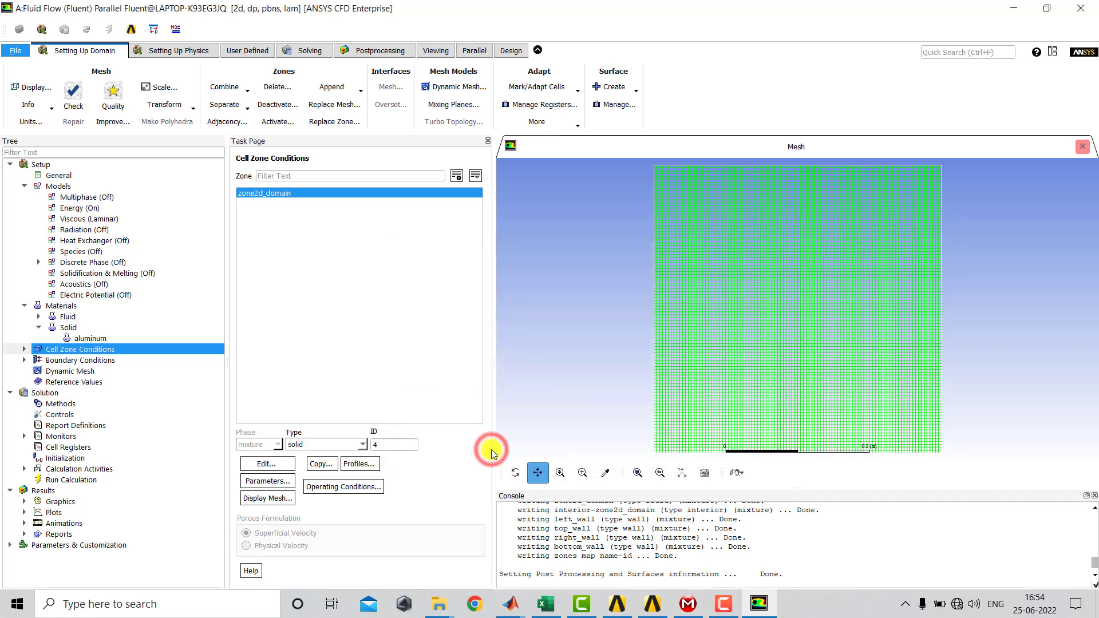
left_click(25, 360)
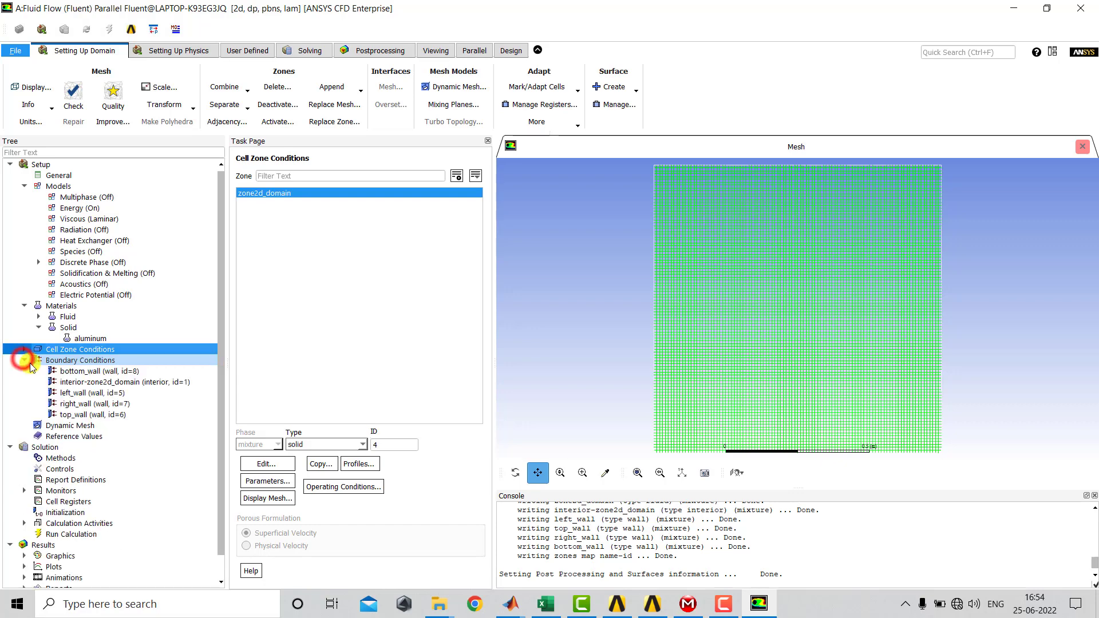
left_click(103, 373)
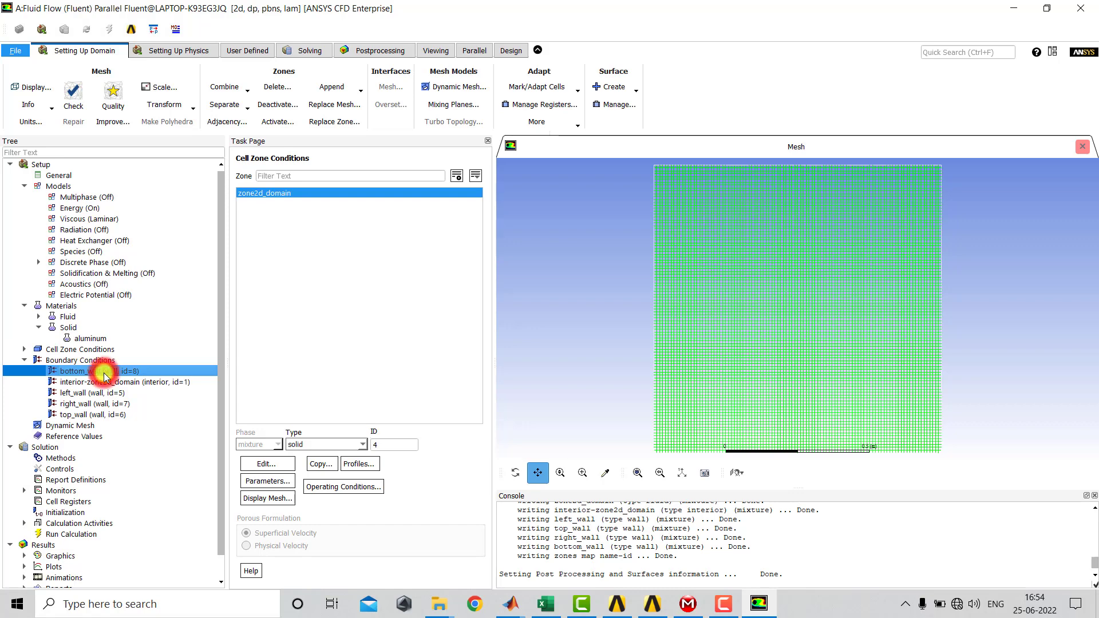
double_click(104, 372)
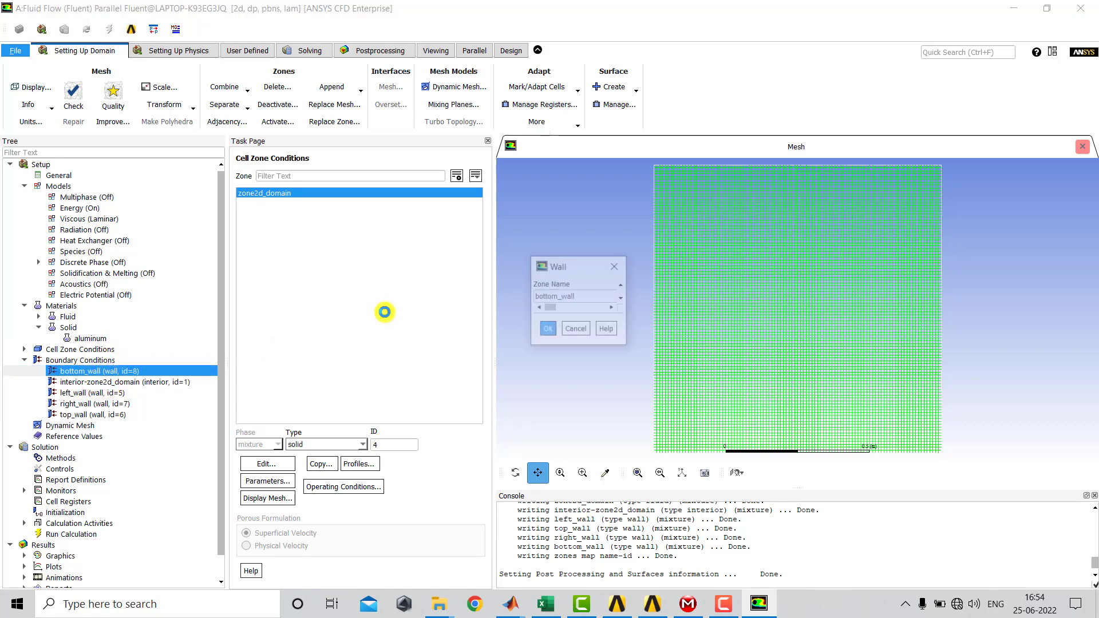
left_click_drag(680, 264, 510, 194)
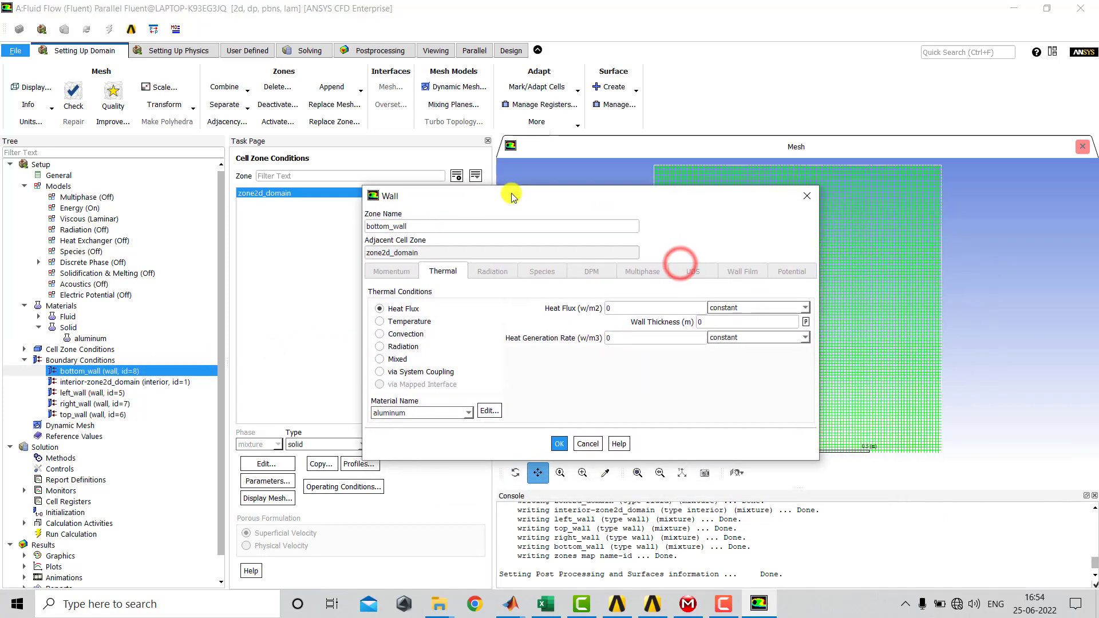
left_click(382, 323)
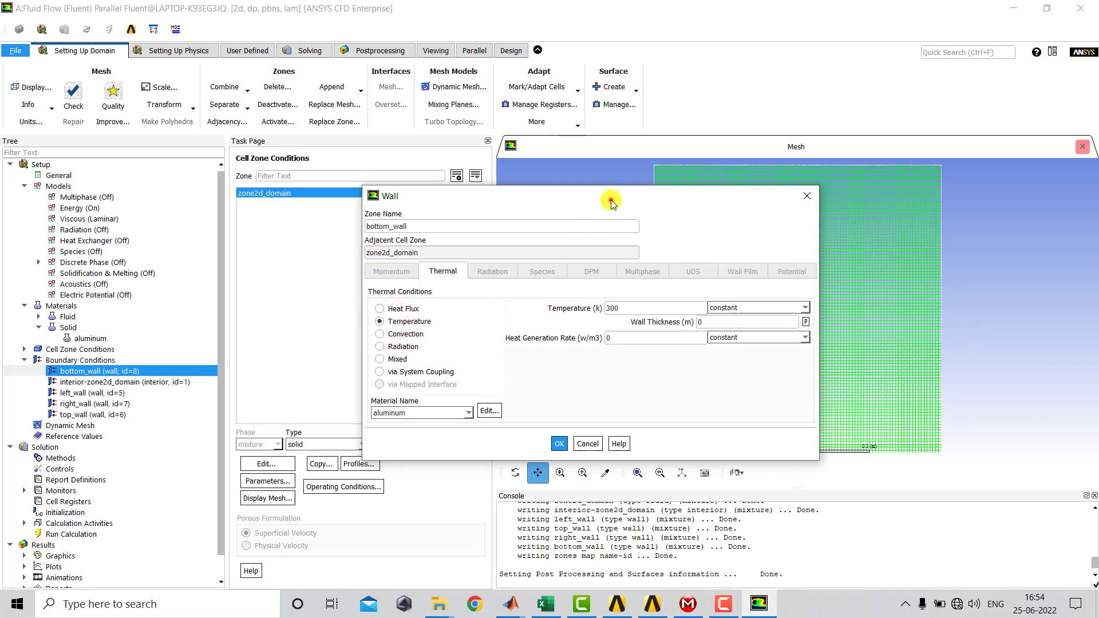
left_click_drag(611, 200, 584, 214)
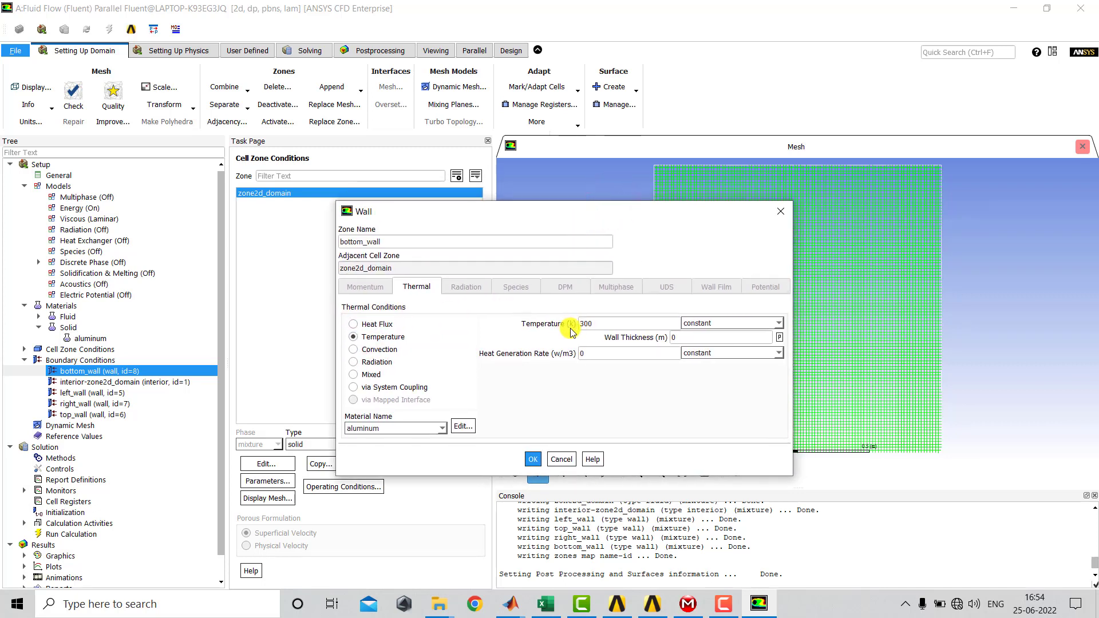
left_click(780, 211)
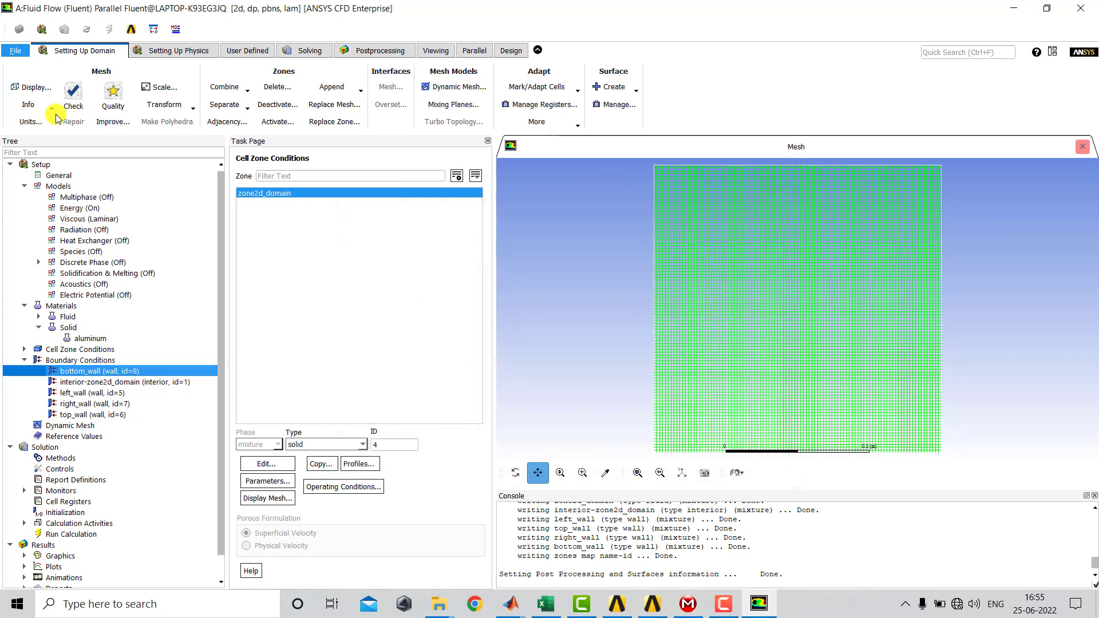
- Set the unit of the temperature quantity to c (Celsius)
left_click(38, 121)
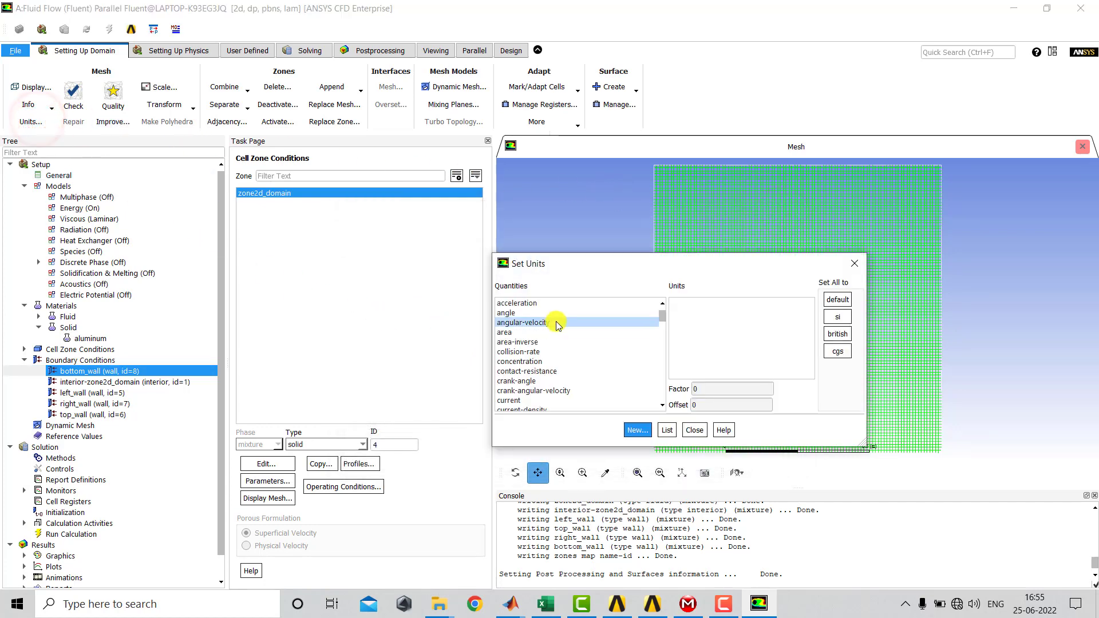
left_click(566, 282)
left_click(551, 315)
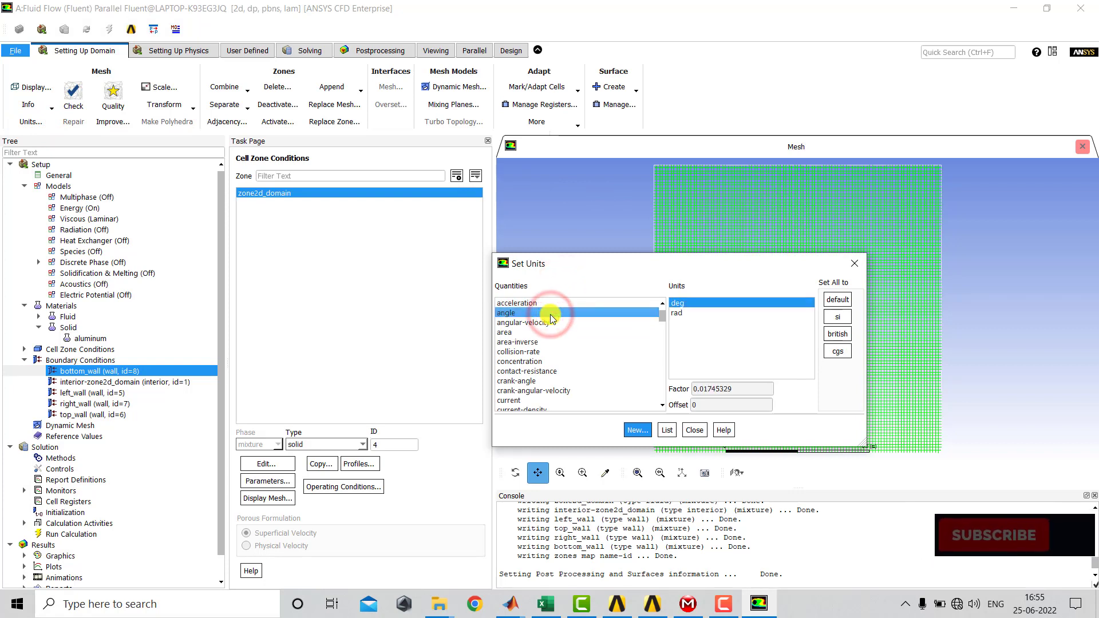
scroll(551, 315, "down", 20)
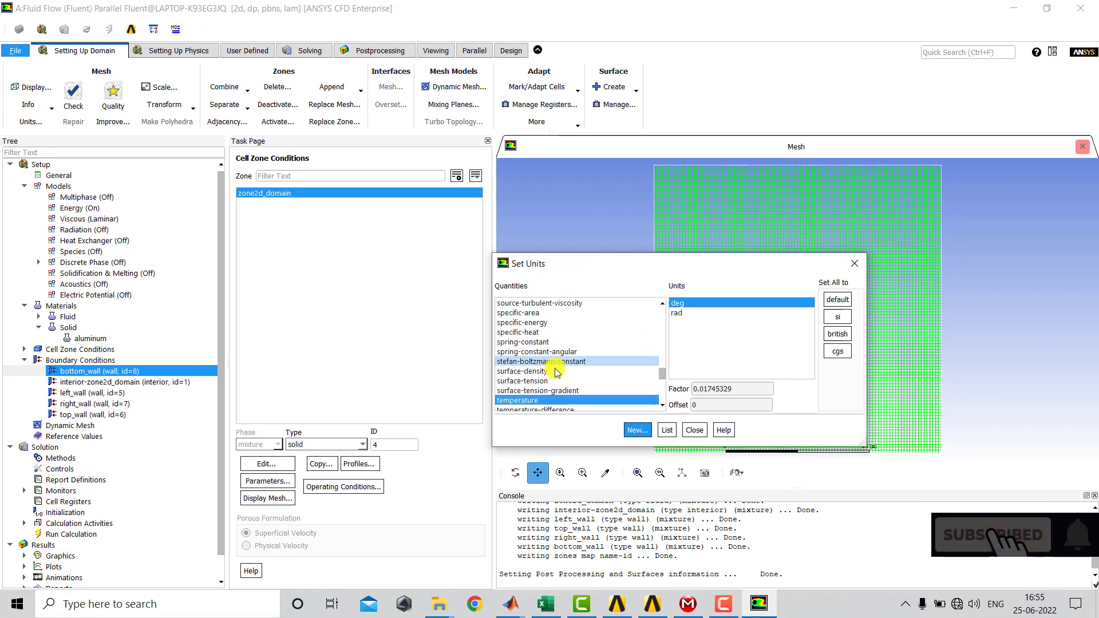
left_click(547, 401)
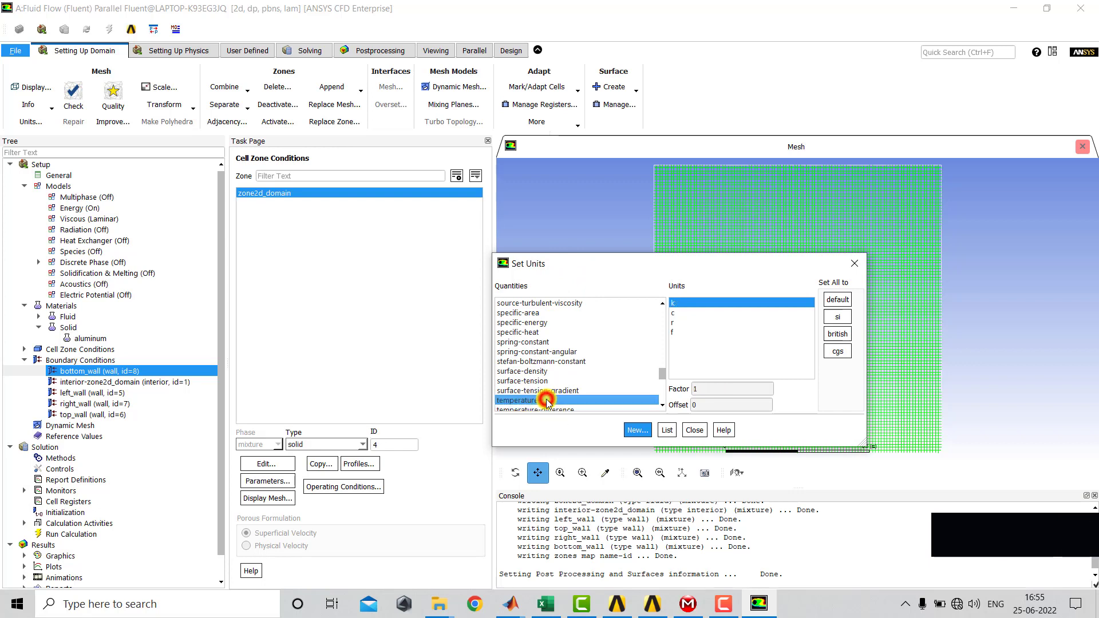
left_click(702, 313)
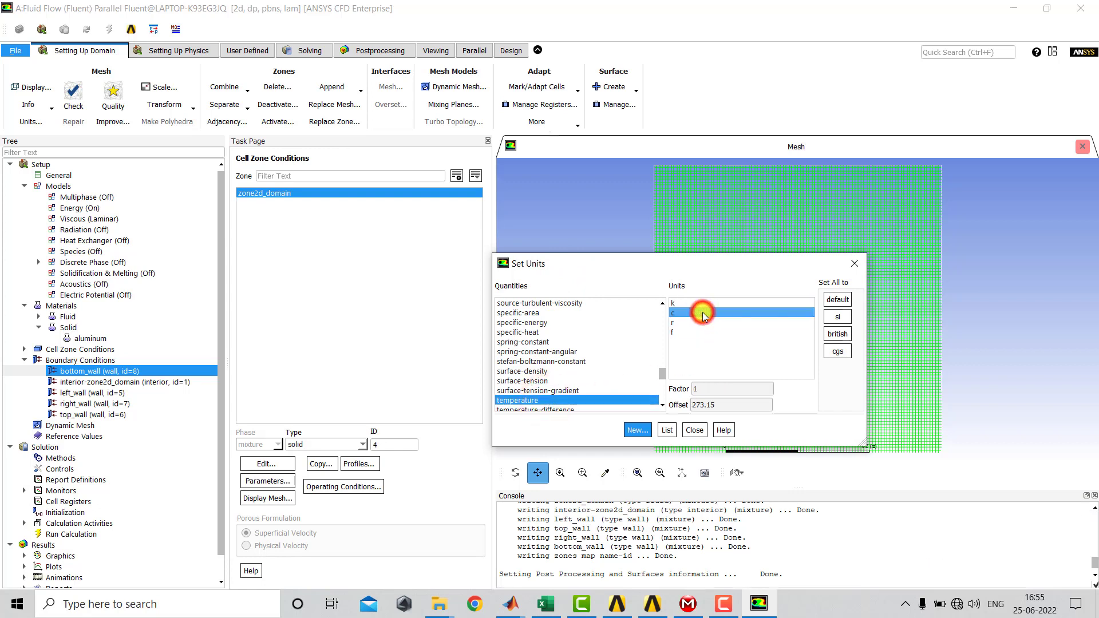
left_click(693, 430)
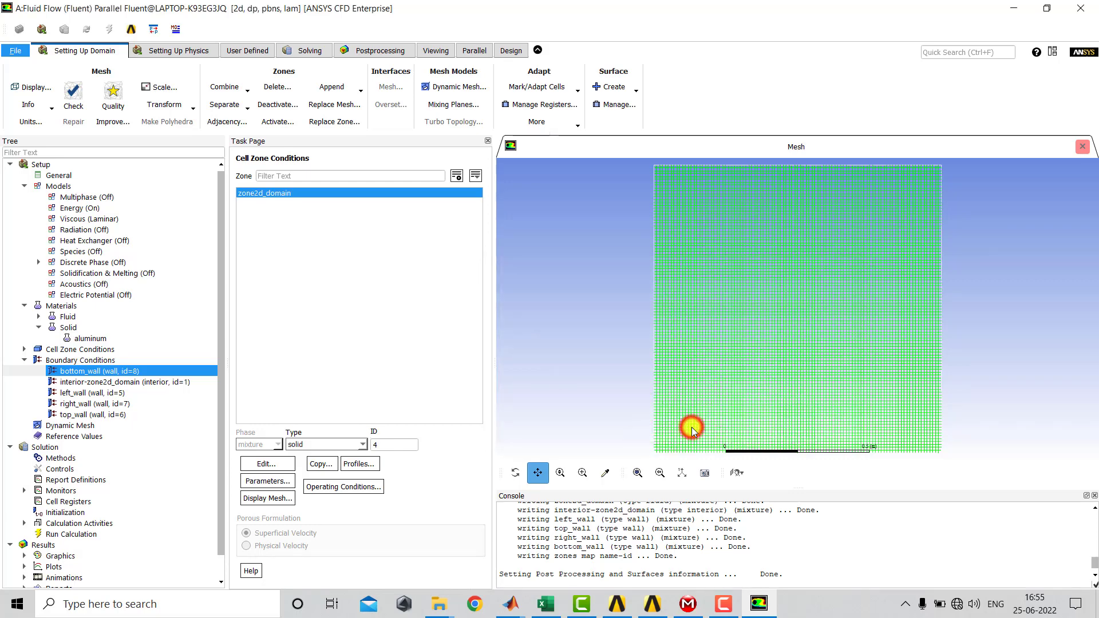
- Give the bottom_wall boundary a Temperature thermal condition with a constant value of 120 °C
double_click(108, 370)
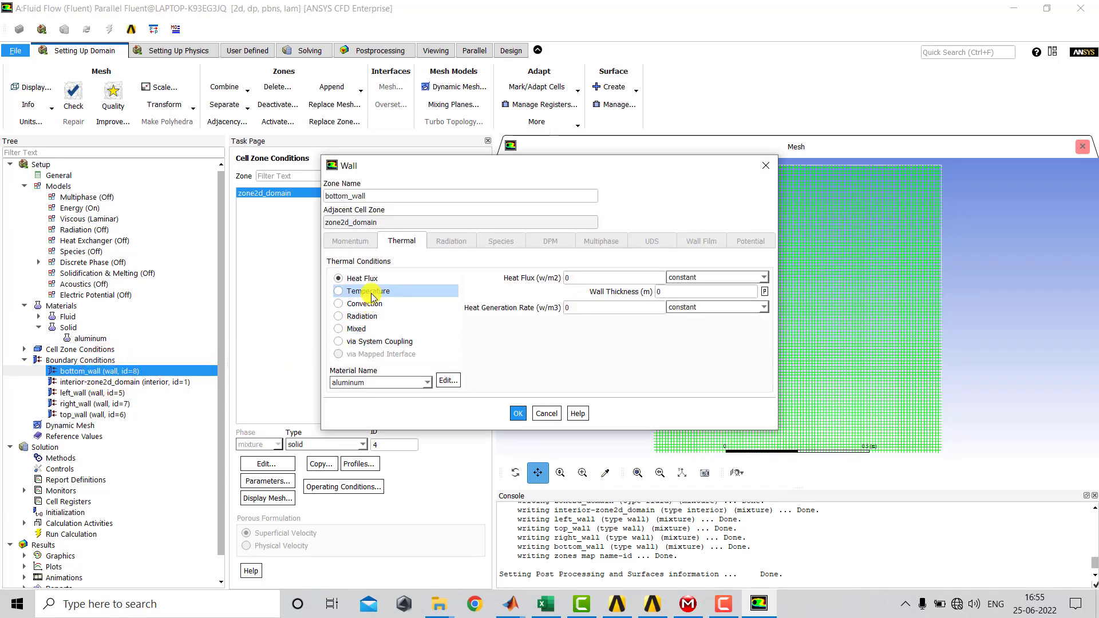
left_click(363, 291)
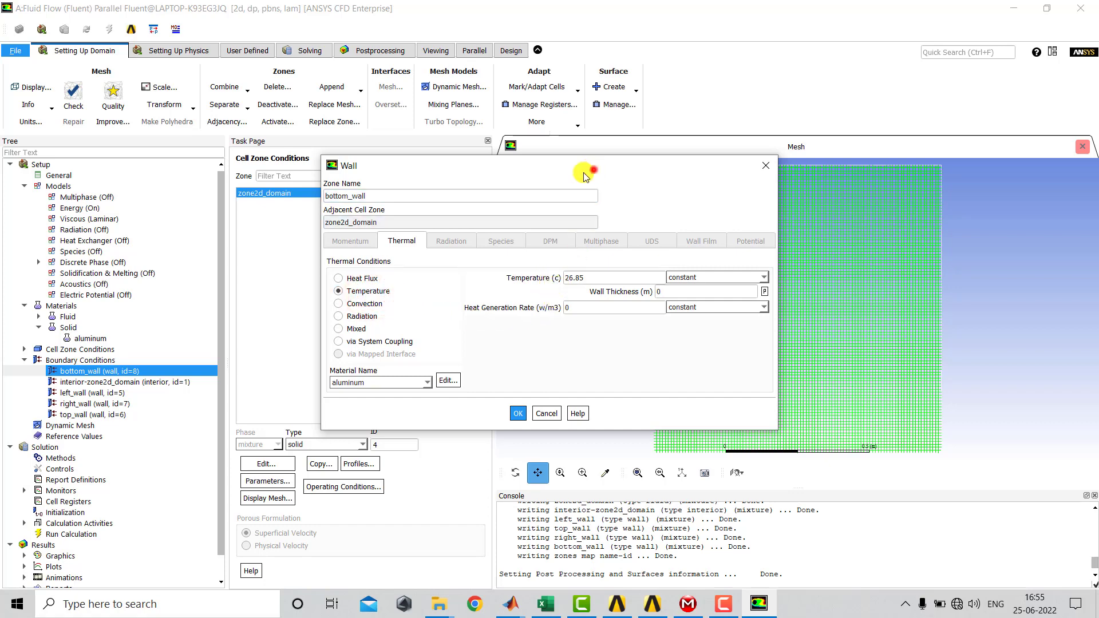
left_click_drag(582, 173, 438, 226)
double_click(441, 329)
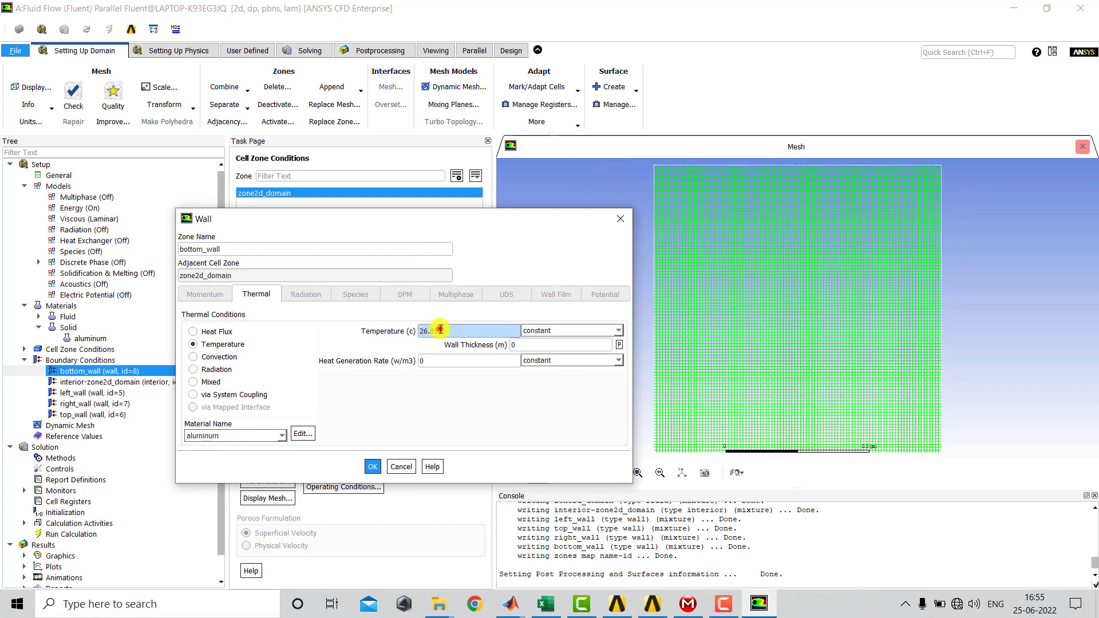
type("120")
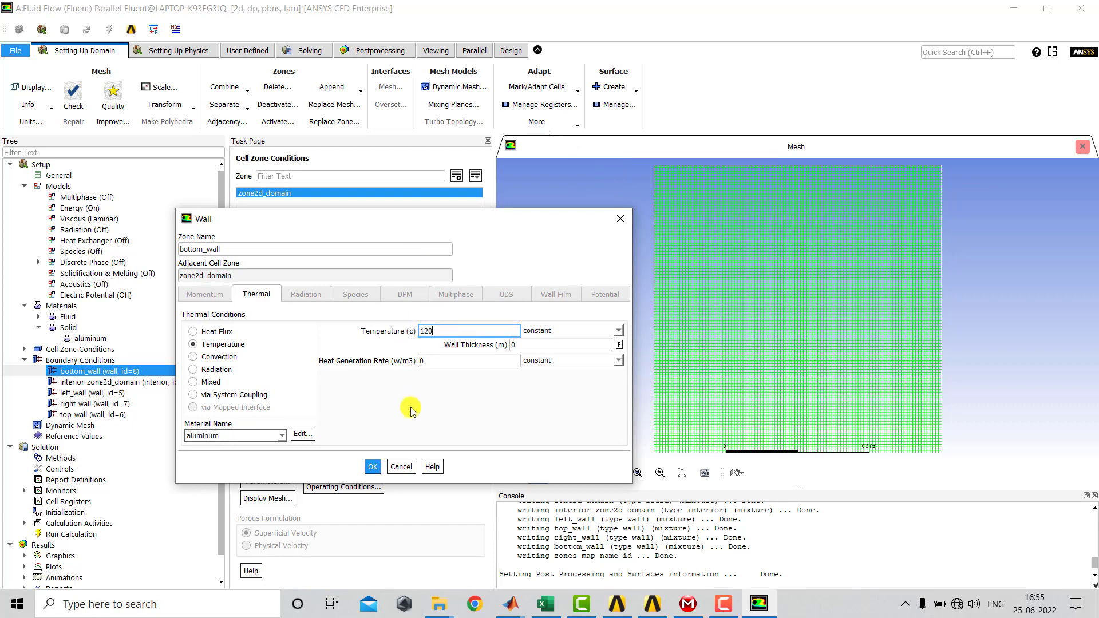
left_click(372, 466)
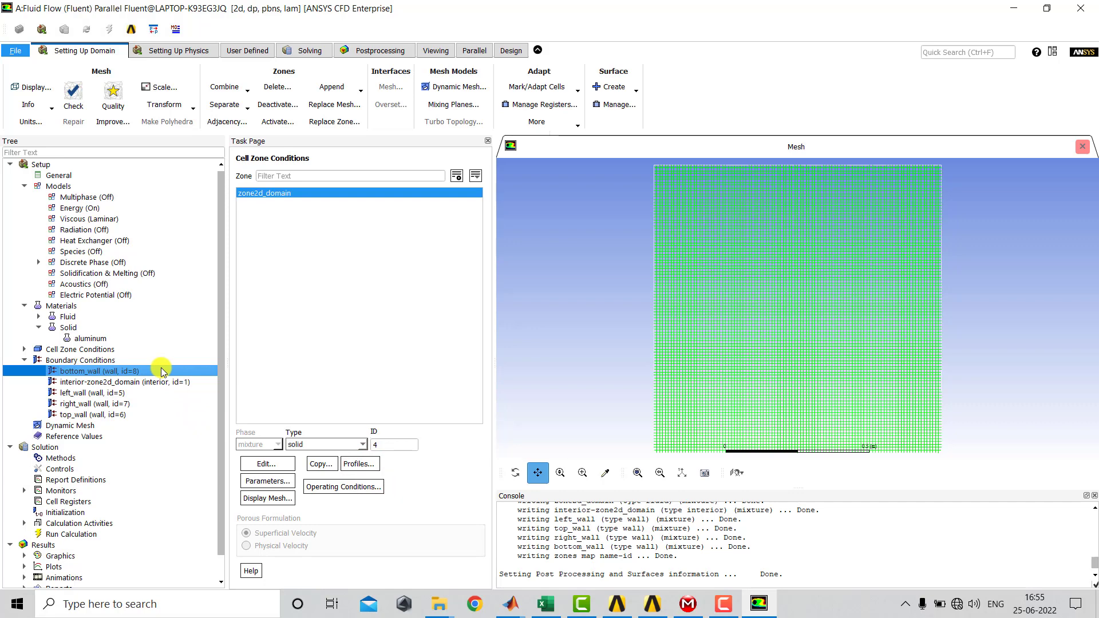
- Give the left_wall boundary a Temperature thermal condition with a constant value of 120 °C
left_click(129, 393)
double_click(129, 393)
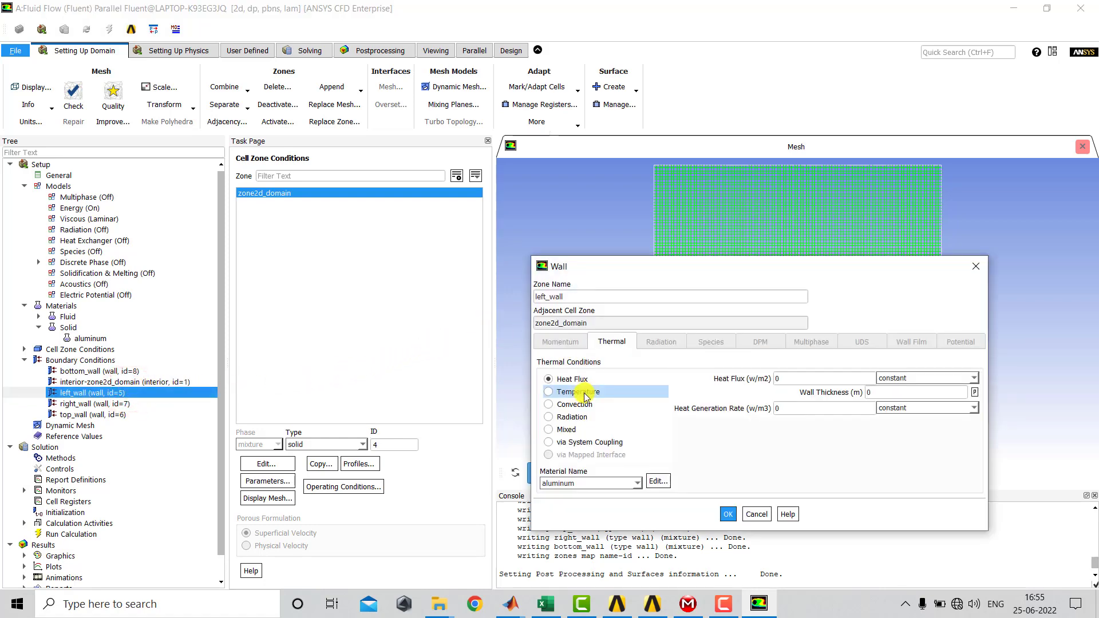
left_click(585, 395)
left_click_drag(661, 271, 350, 206)
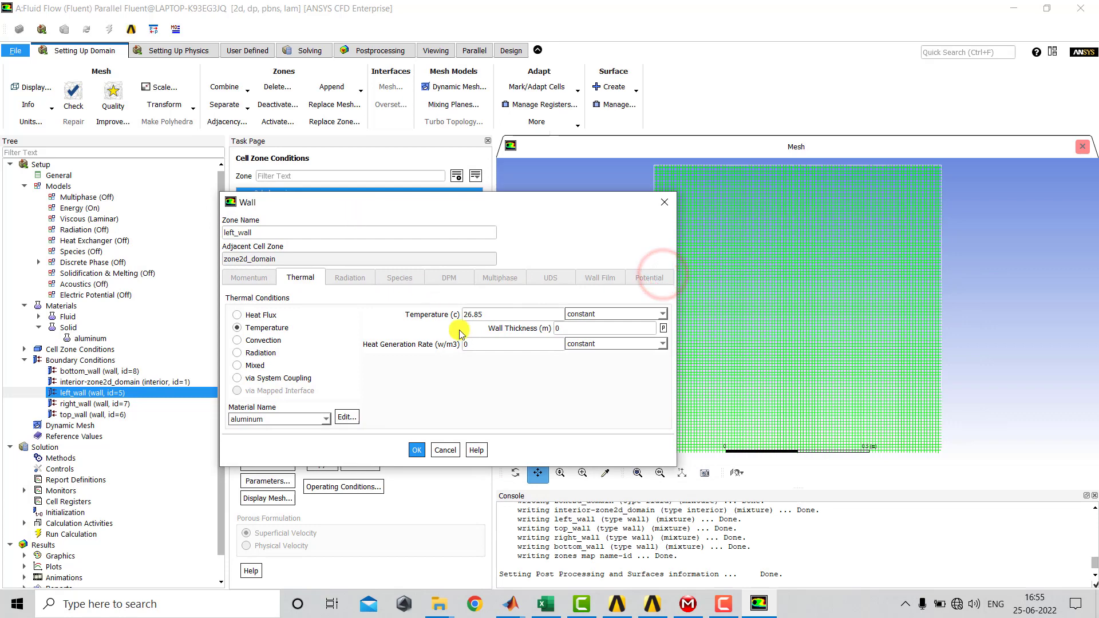
double_click(496, 315)
type("12")
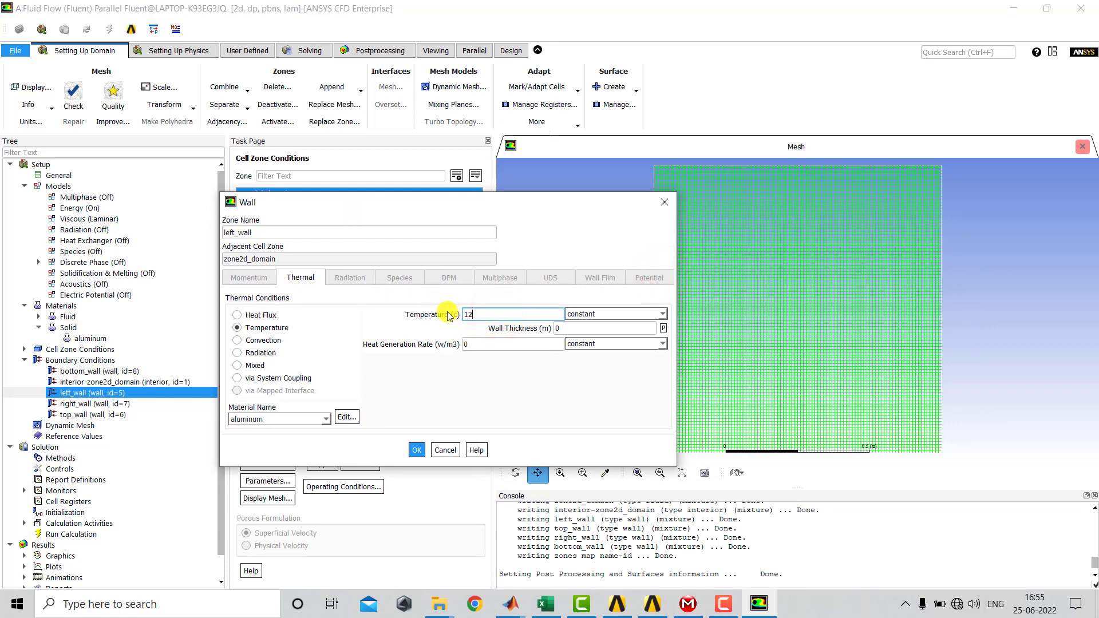
type("0")
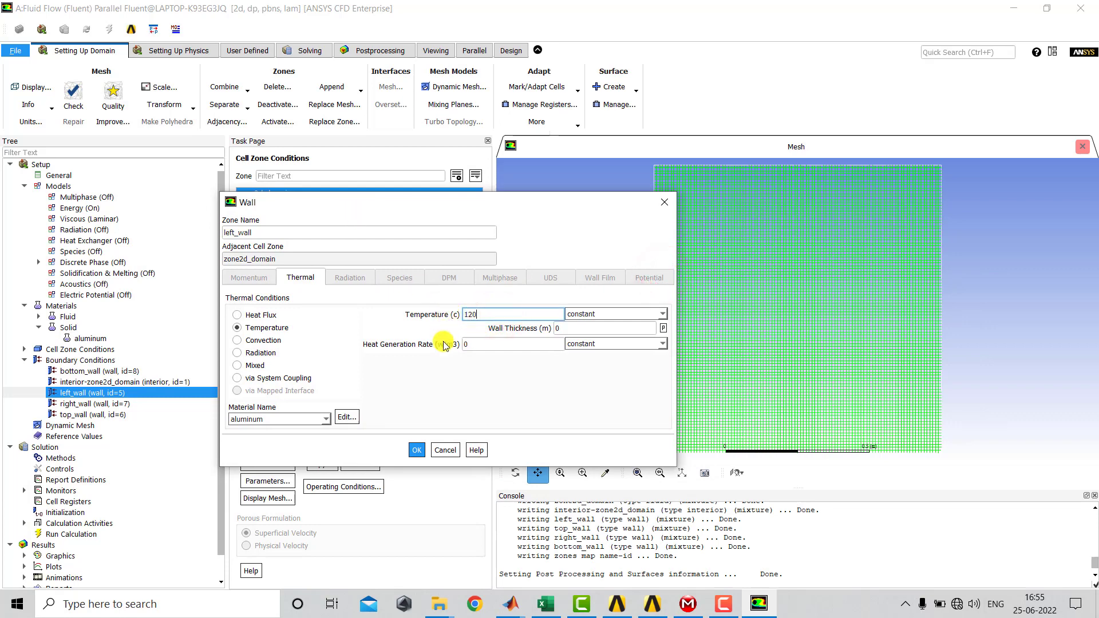
left_click(417, 450)
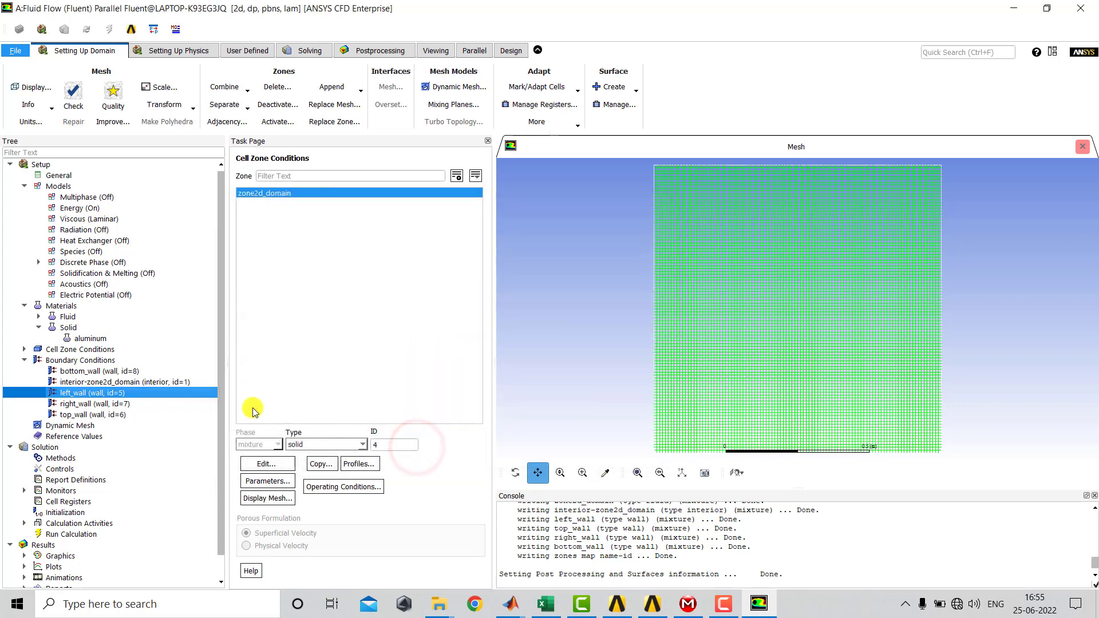
- Give the top_wall boundary a Temperature thermal condition with a constant value of 40 °C
left_click(130, 414)
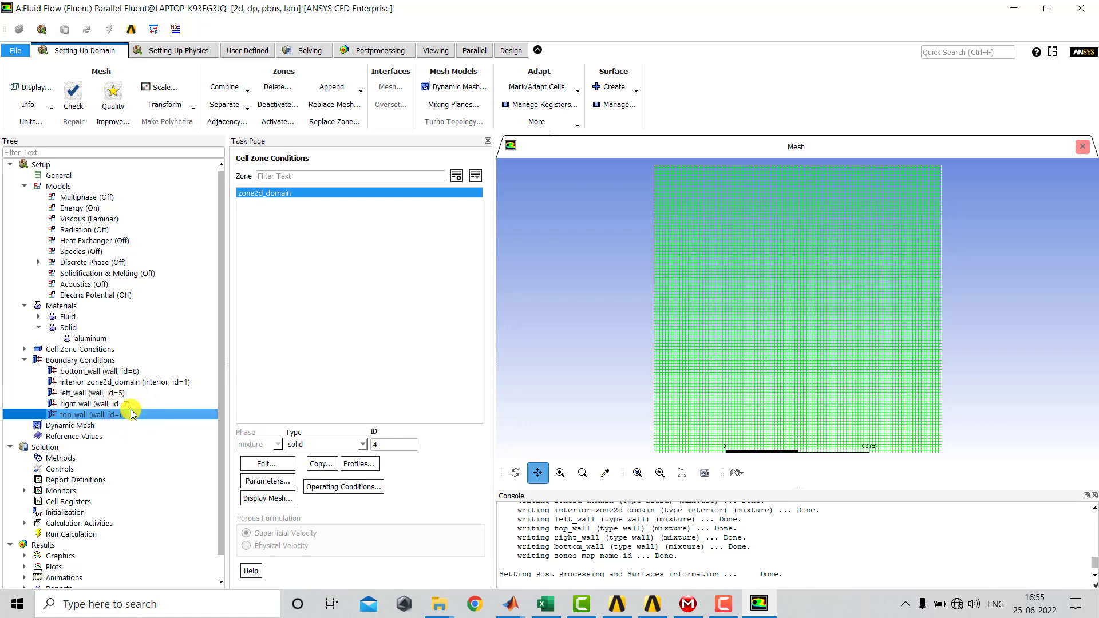
double_click(130, 413)
left_click(713, 296)
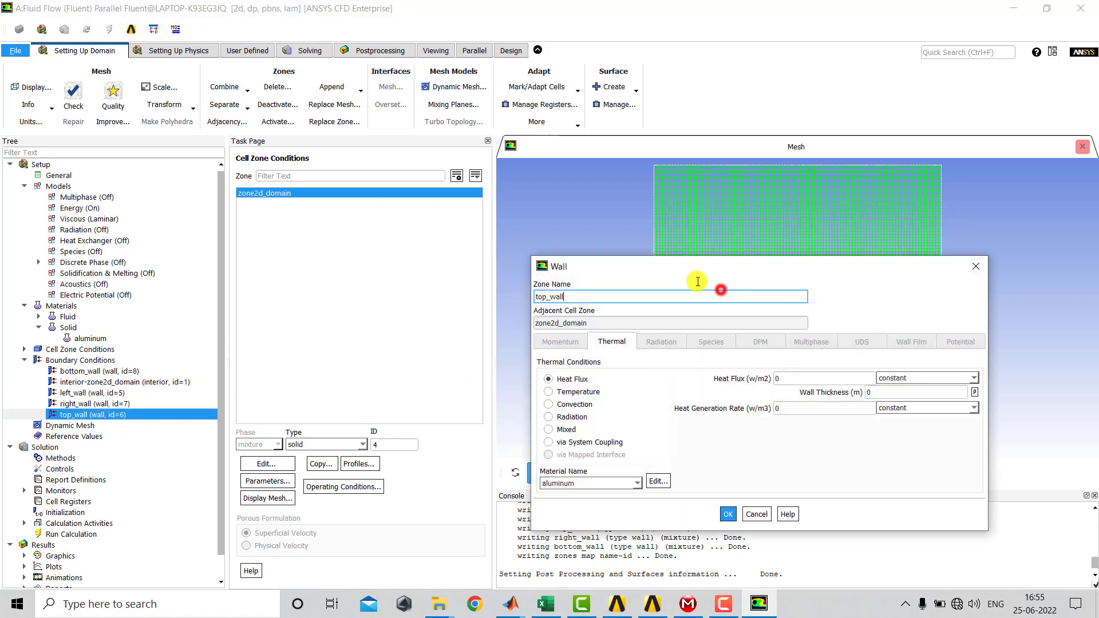
left_click_drag(695, 276, 423, 193)
left_click(289, 309)
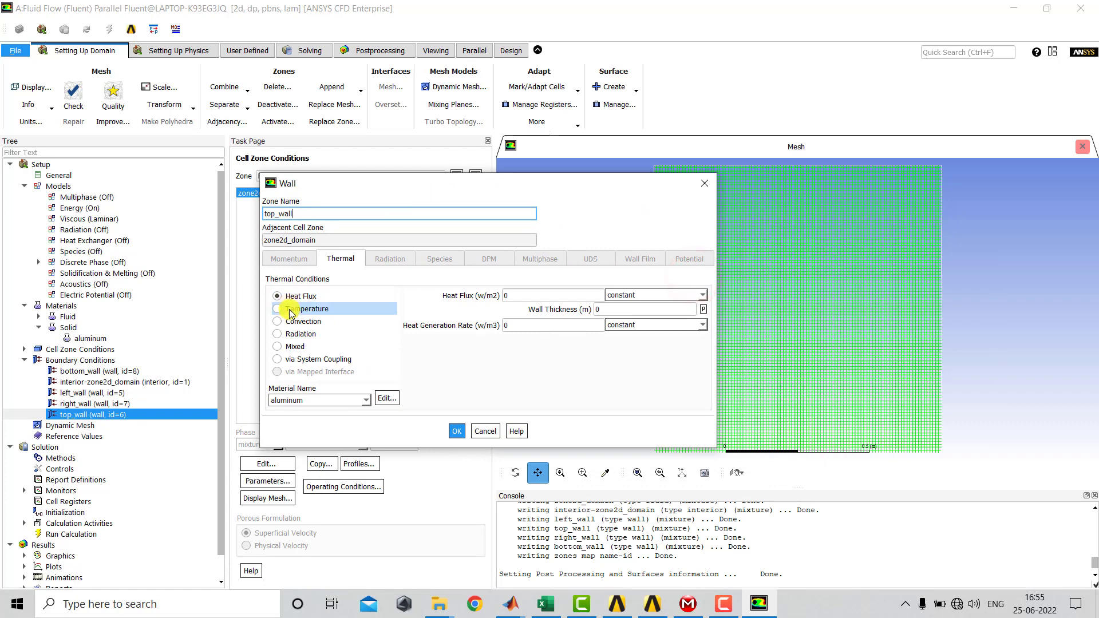
left_click_drag(530, 295, 487, 303)
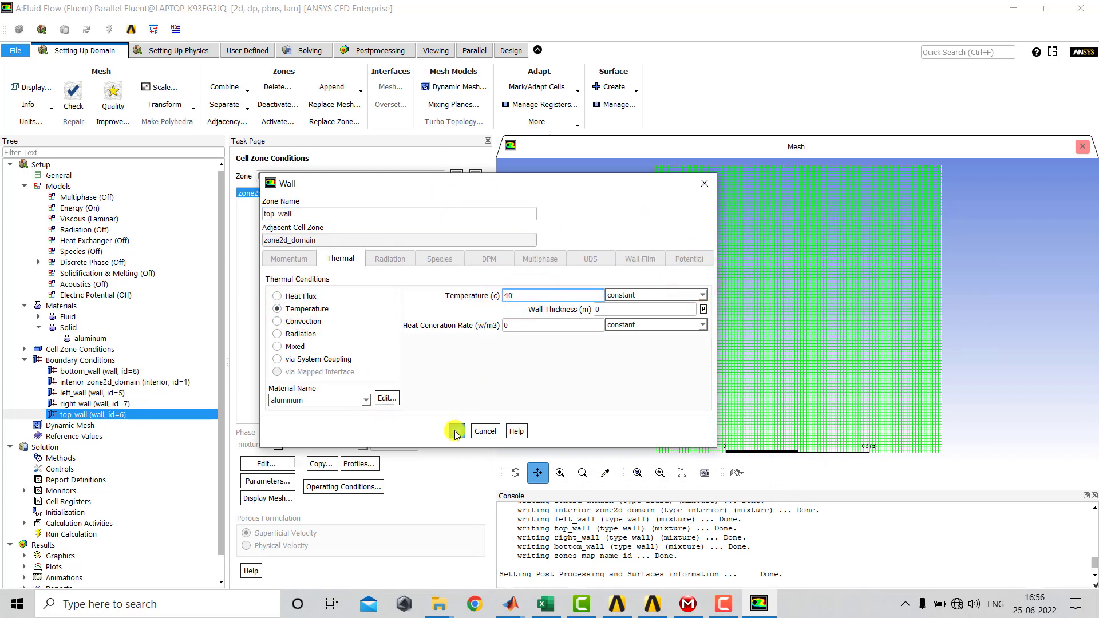
left_click(456, 431)
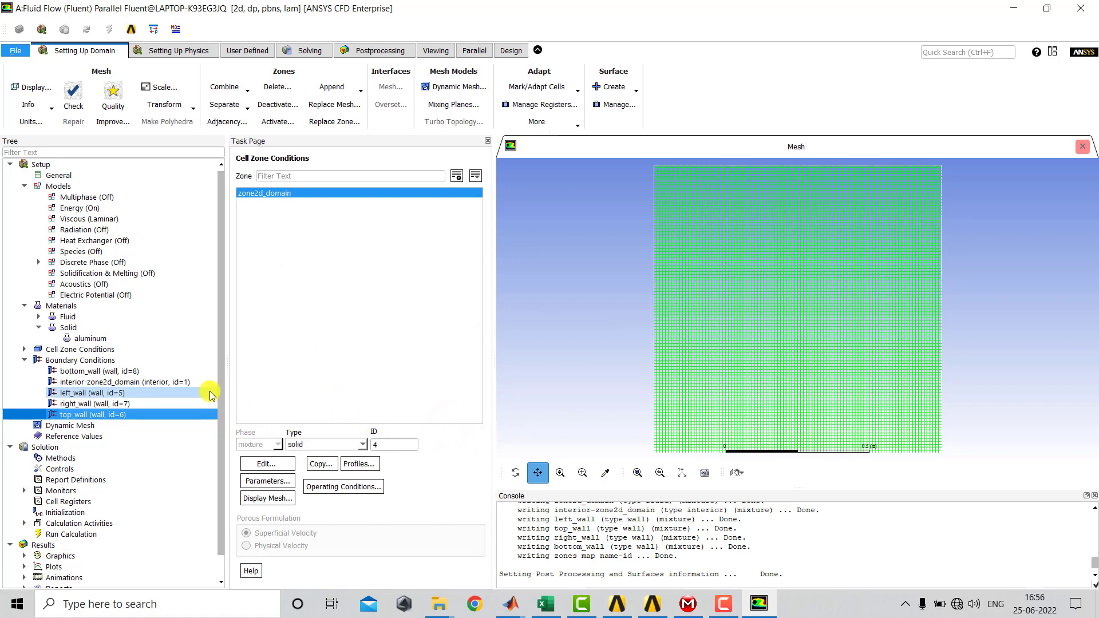
- Keep the right_wall boundary adiabatic with a constant Heat Flux of 0 W/m2
left_click(99, 404)
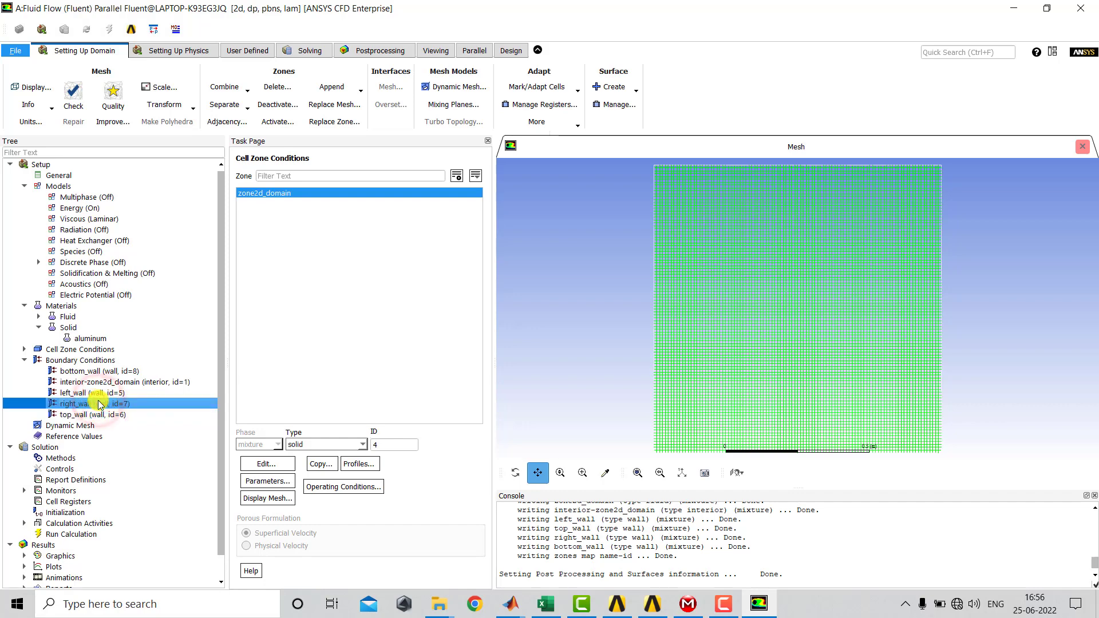
double_click(97, 404)
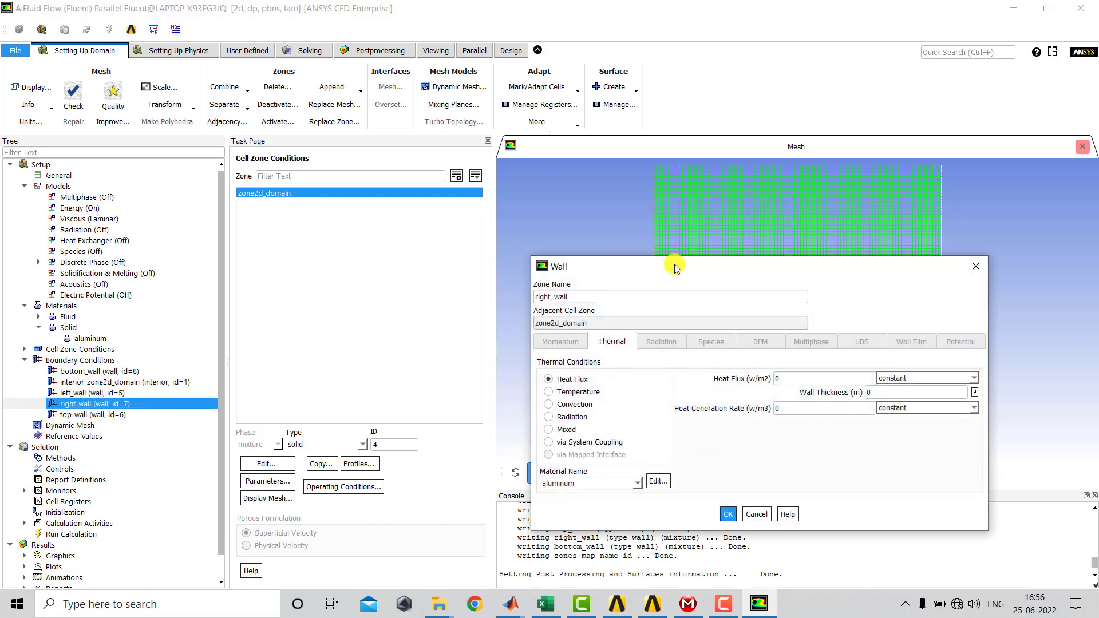
left_click_drag(676, 268, 336, 181)
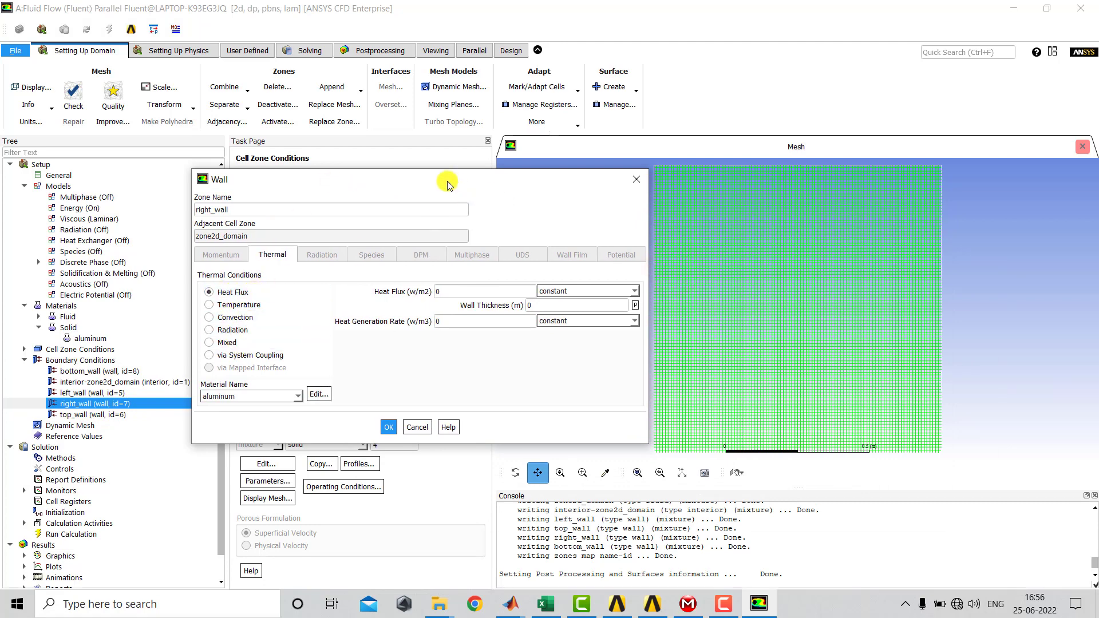
mouse_move(446, 181)
left_mouse_down()
mouse_move(399, 197)
mouse_move(426, 189)
left_mouse_up()
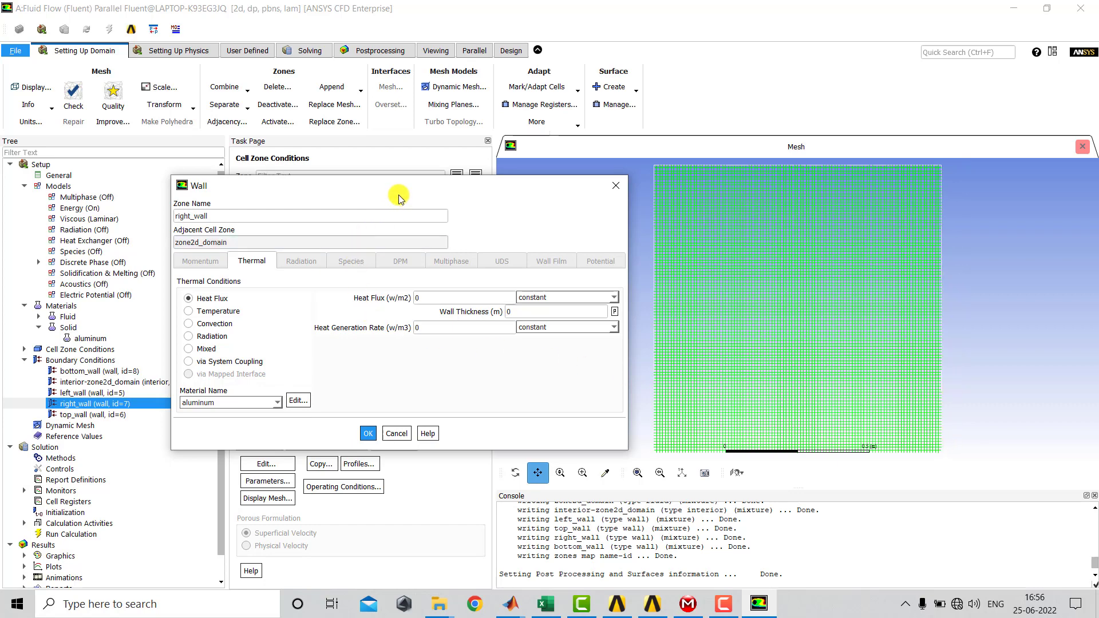
left_click(367, 434)
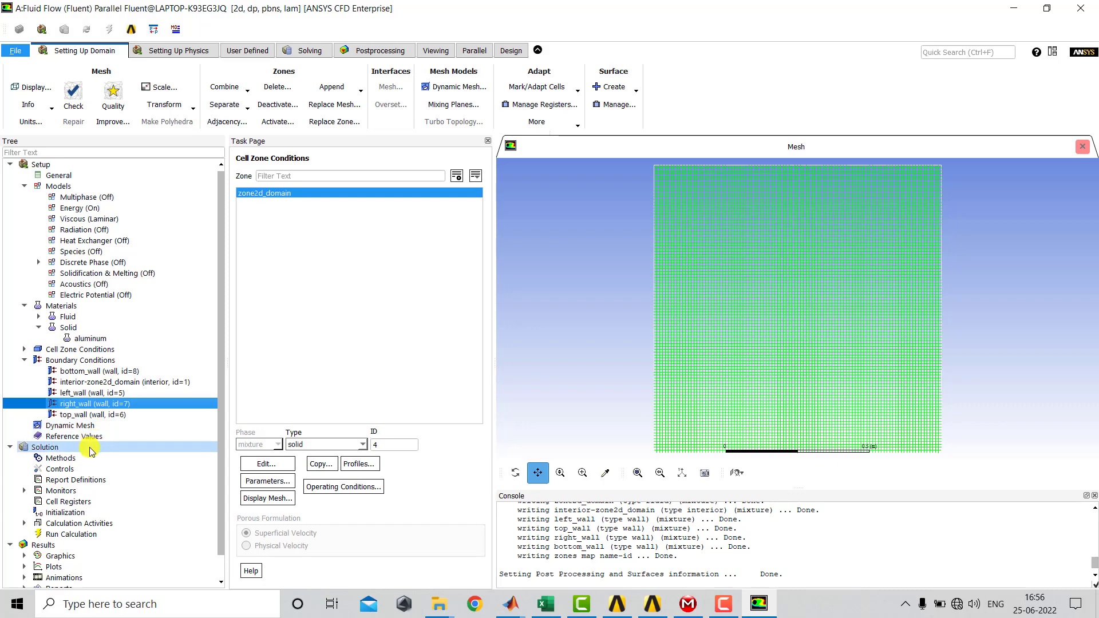
- Initialize the solution with Hybrid Initialization and run the calculation with 100 iterations
left_click(79, 512)
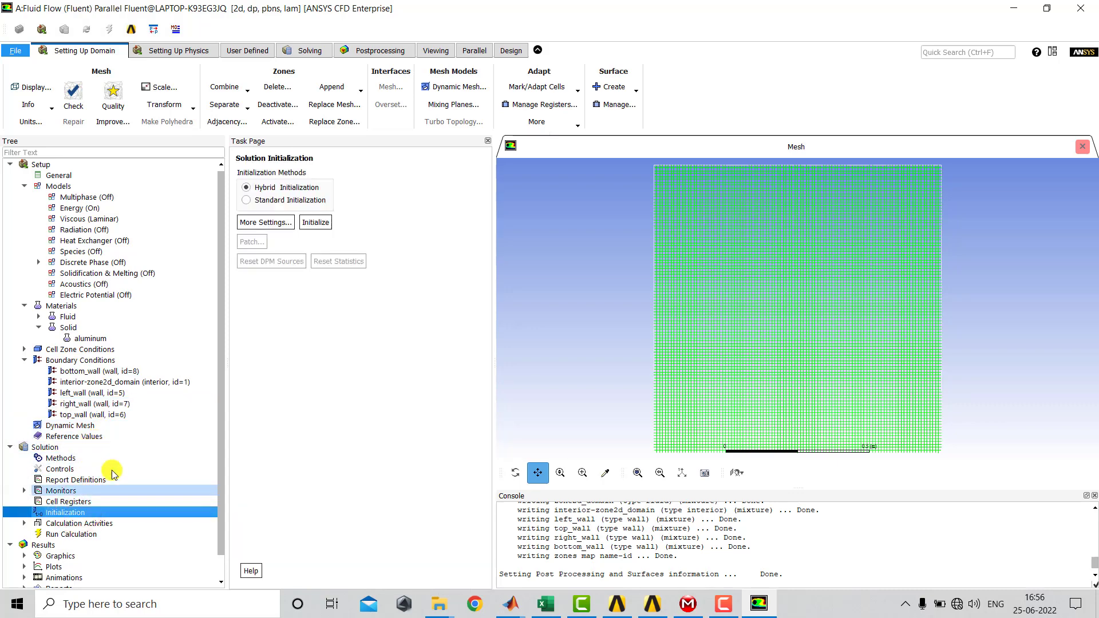
left_click(314, 222)
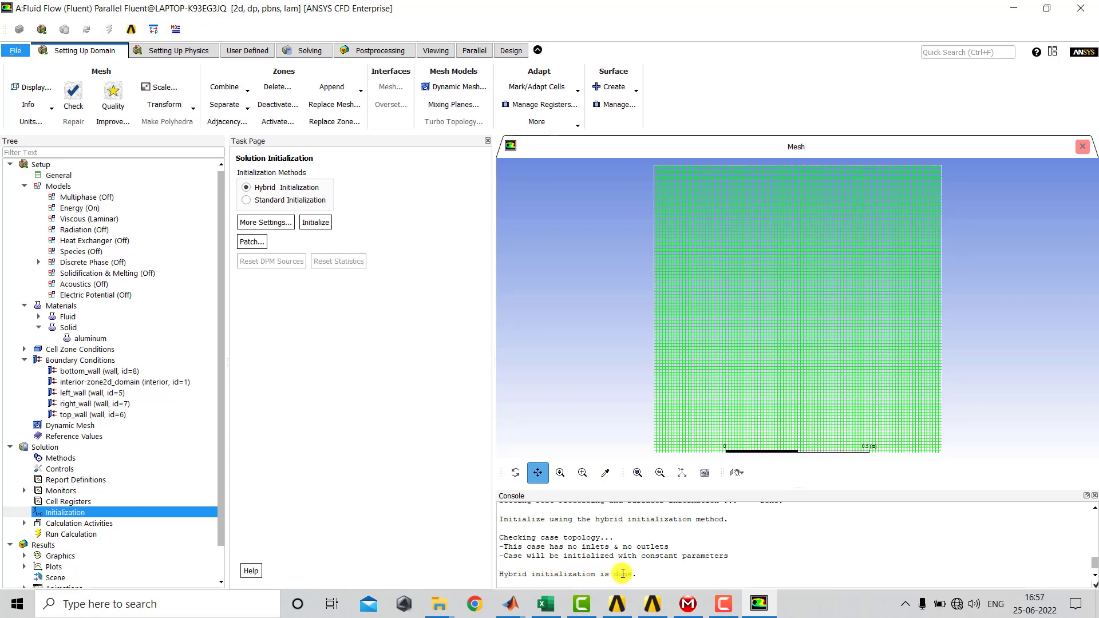
left_click(71, 534)
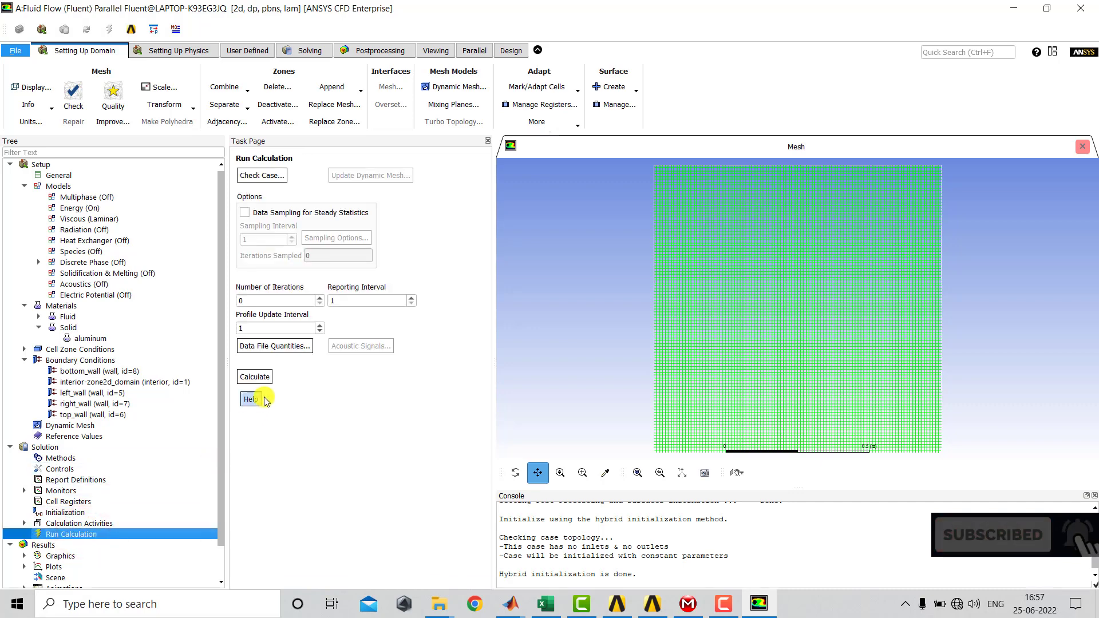
double_click(291, 300)
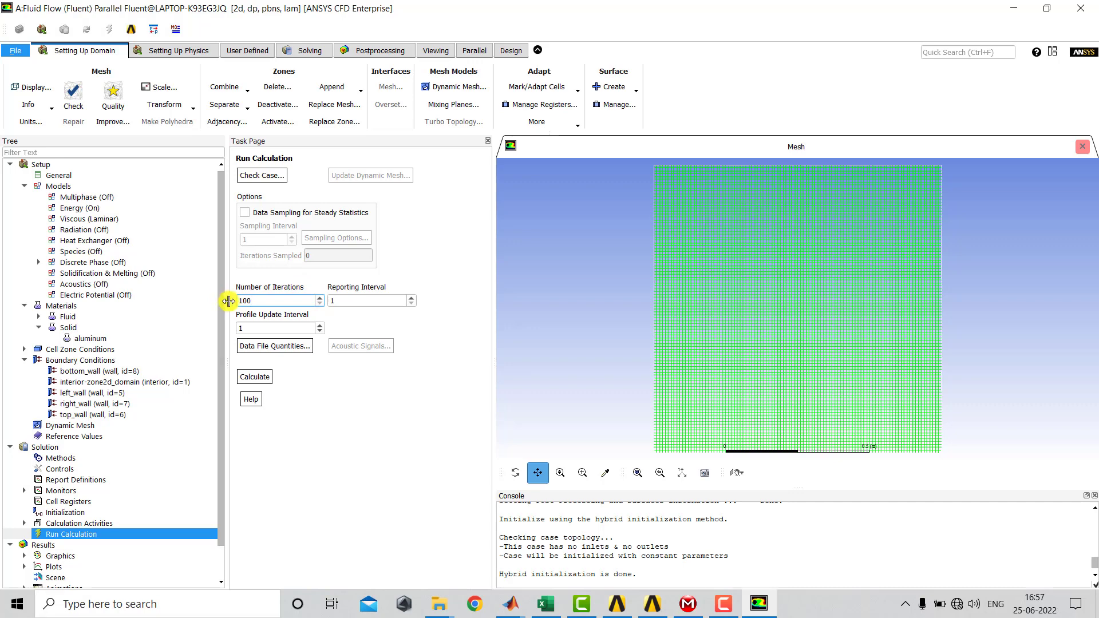
left_click(254, 377)
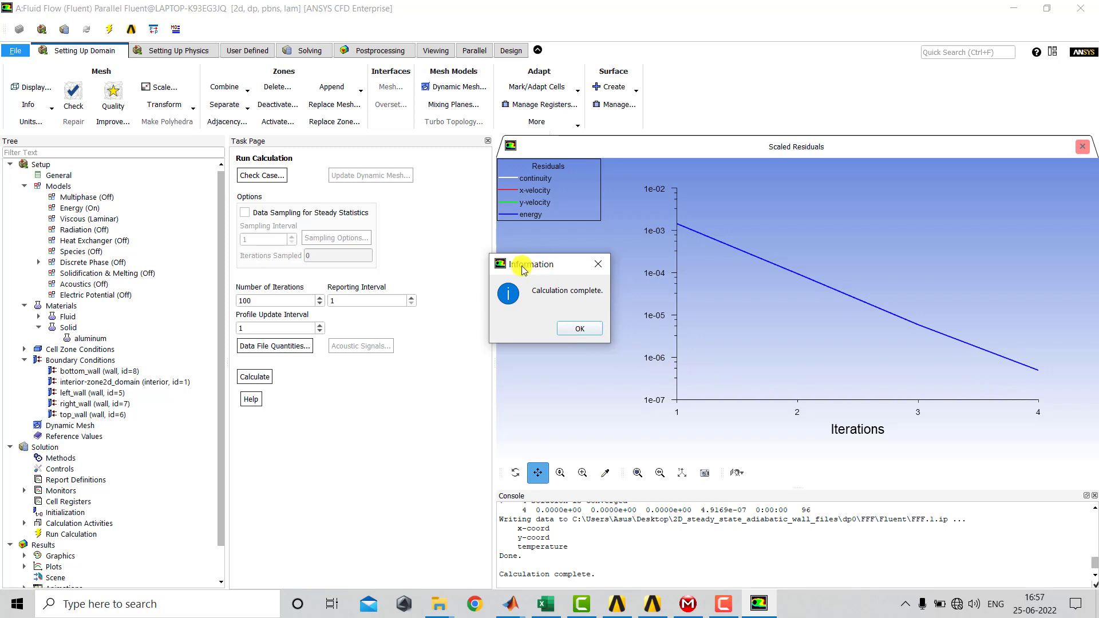
left_click(576, 330)
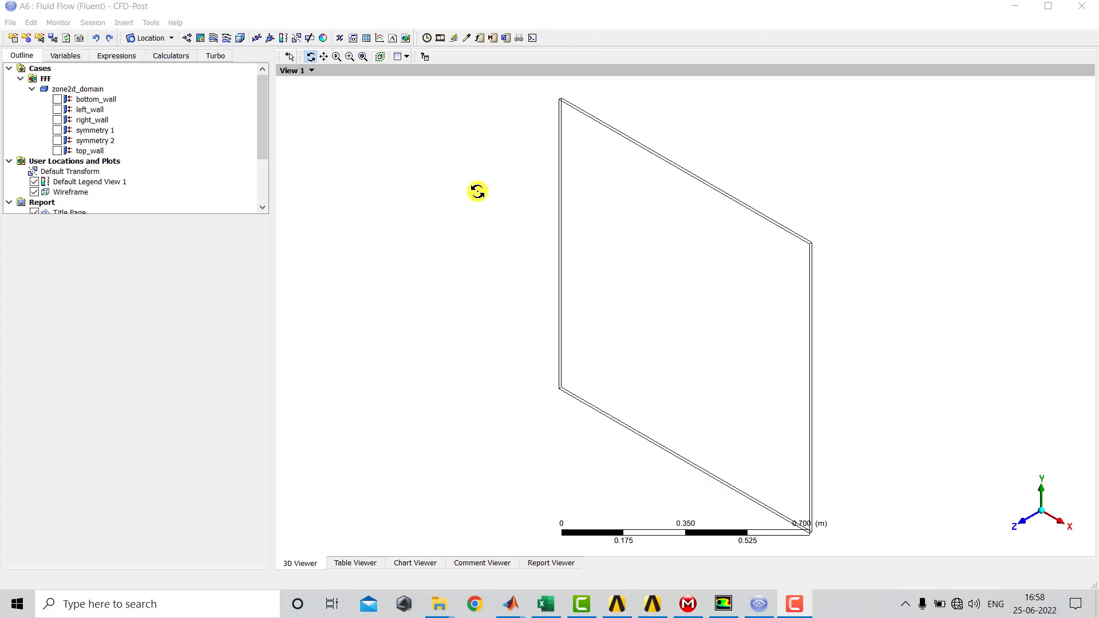
- In CFD-Post, insert a contour named Tempdistribution
left_click(478, 191)
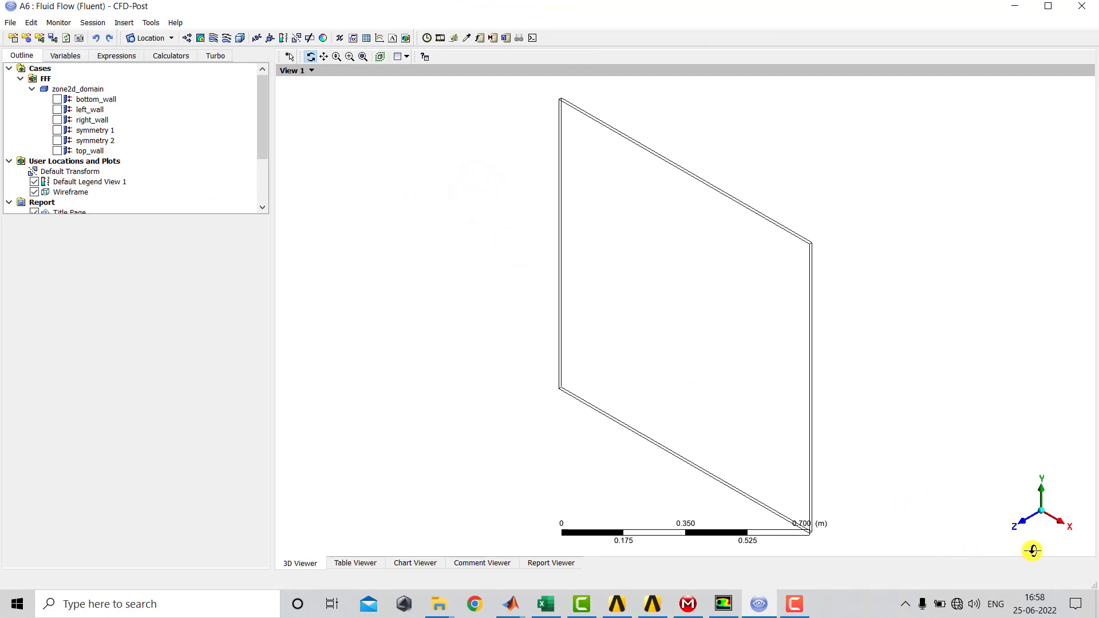
left_click(1023, 523)
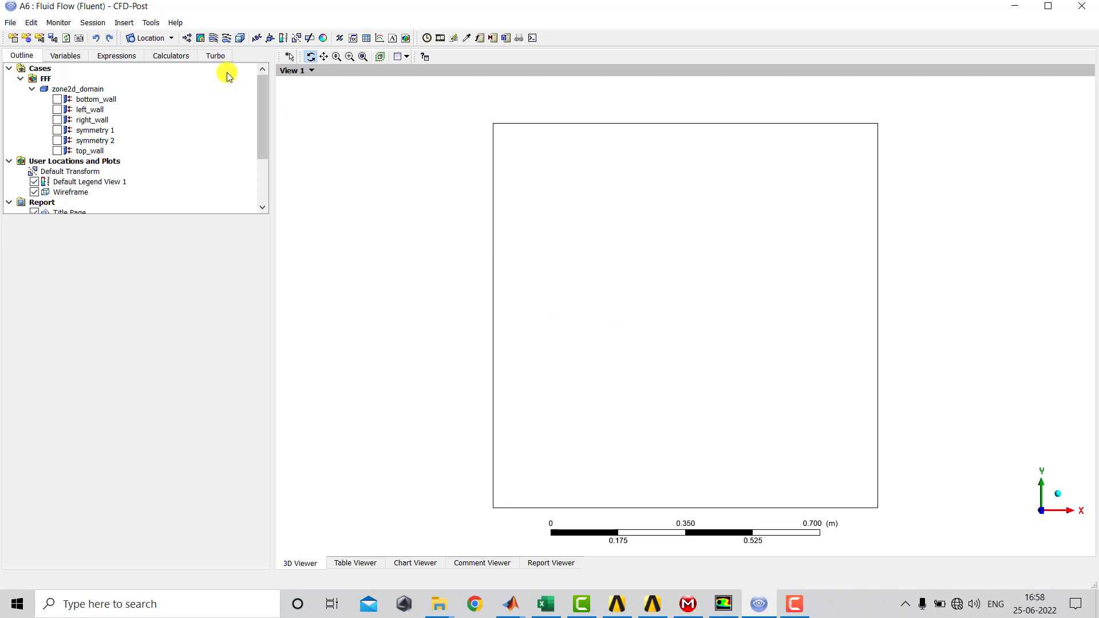
left_click(201, 38)
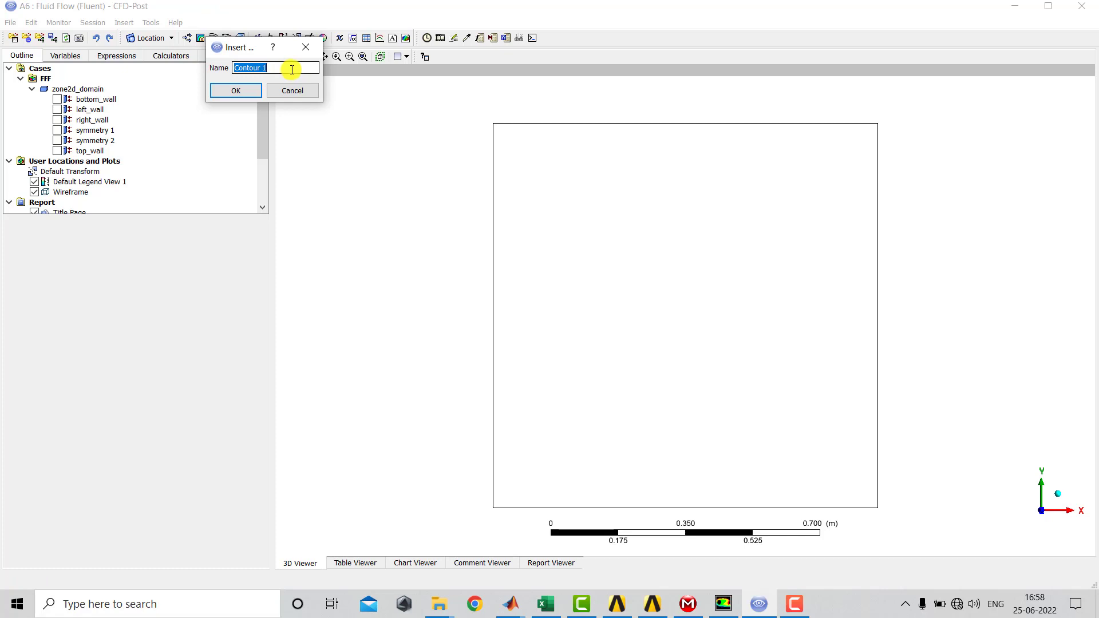
type("Tempdistribution")
left_click(229, 90)
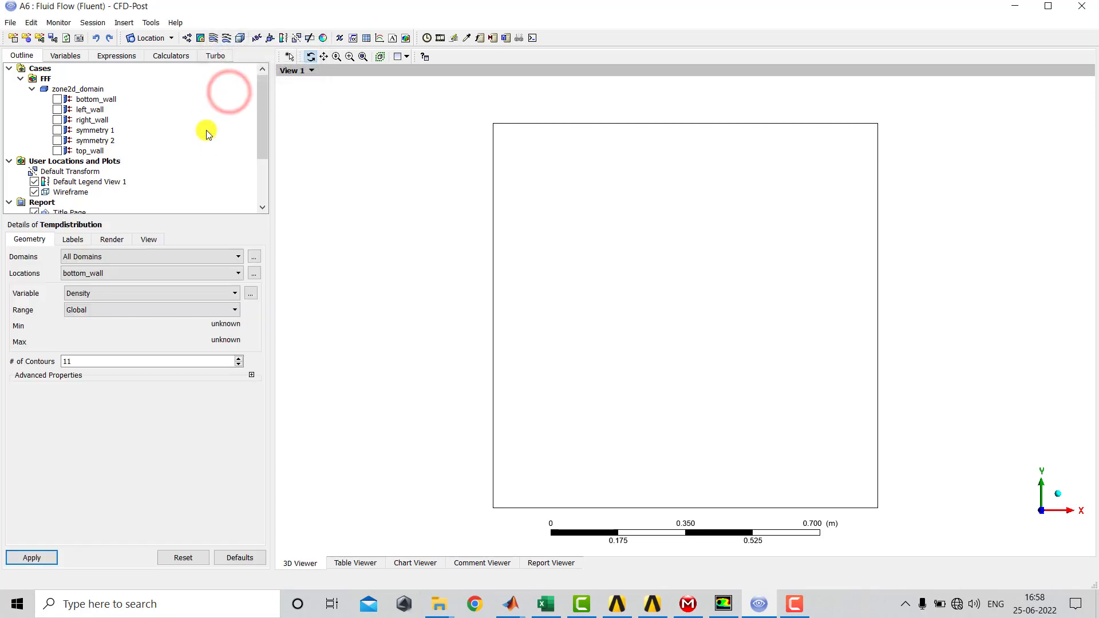
- Set the Tempdistribution contour's domain to zone2d_domain and its location to symmetry 1
left_click(122, 256)
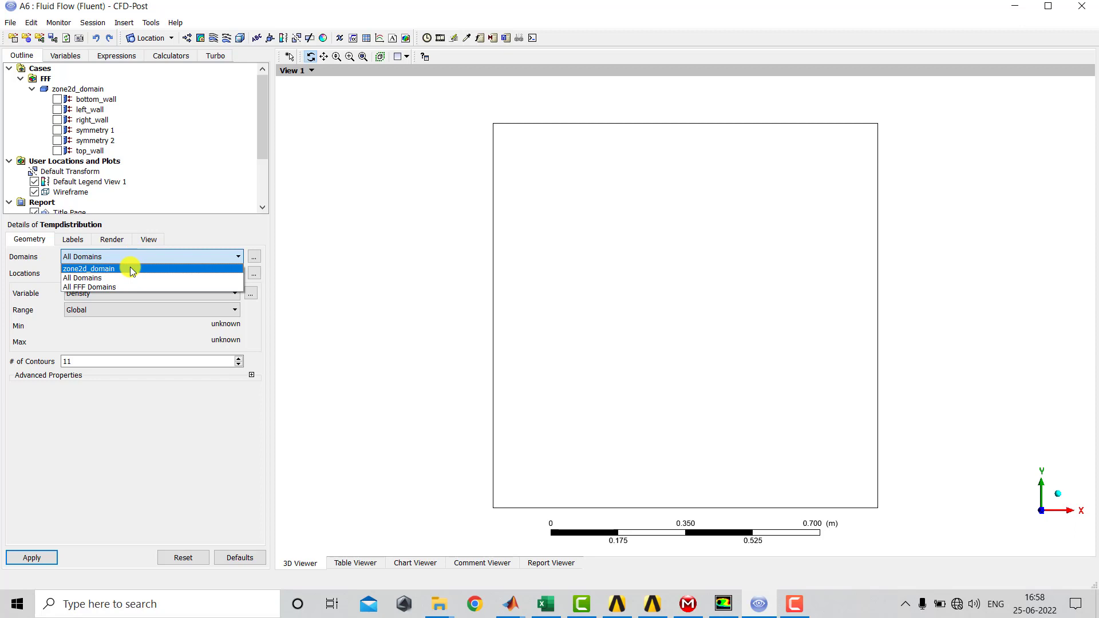
left_click(129, 268)
left_click(132, 272)
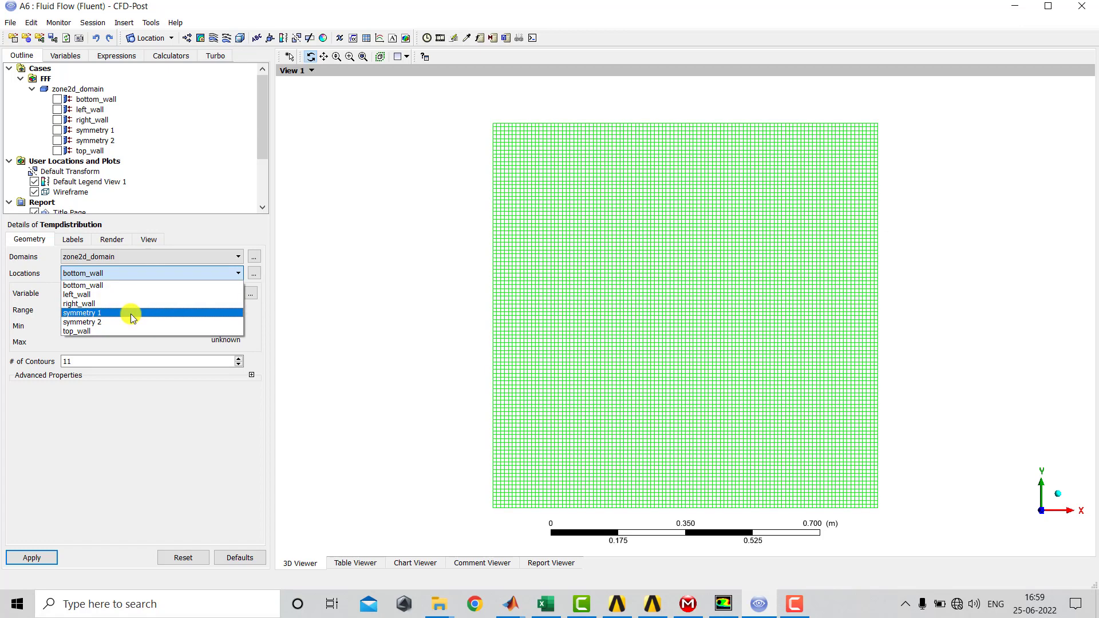
left_click(130, 313)
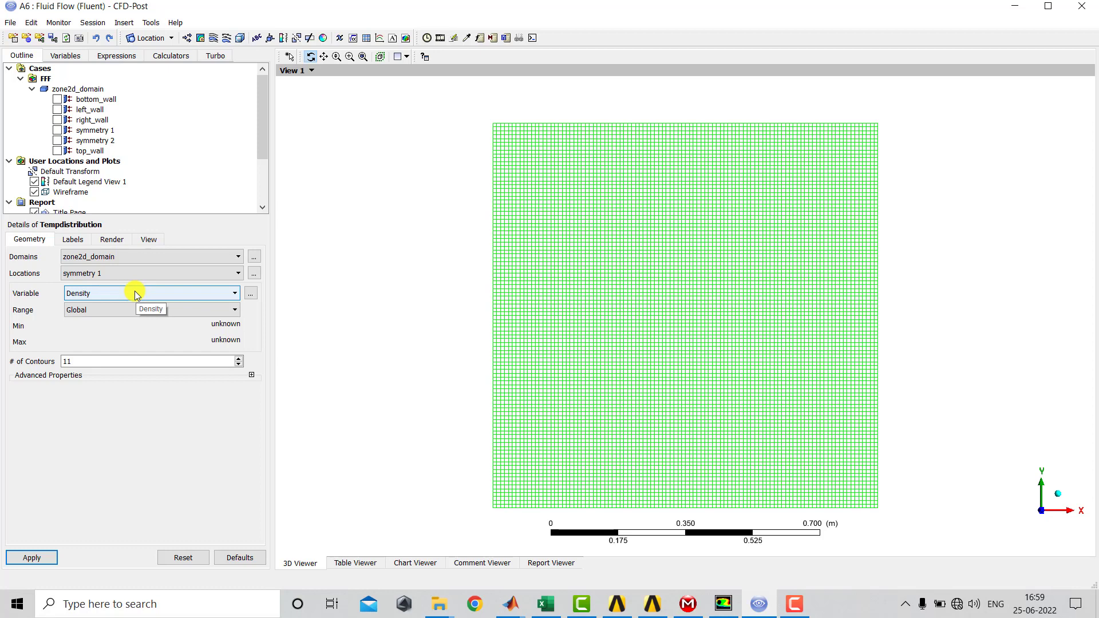
- Set the contour's variable to Temperature and the number of contours to 100, and apply the plot
left_click(135, 292)
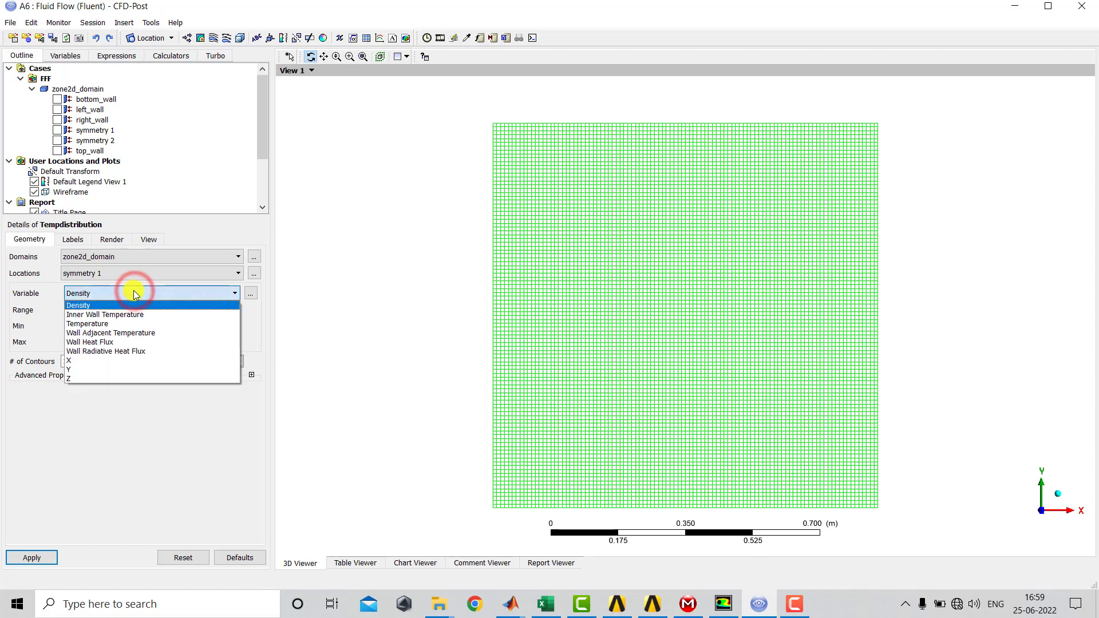
left_click(134, 316)
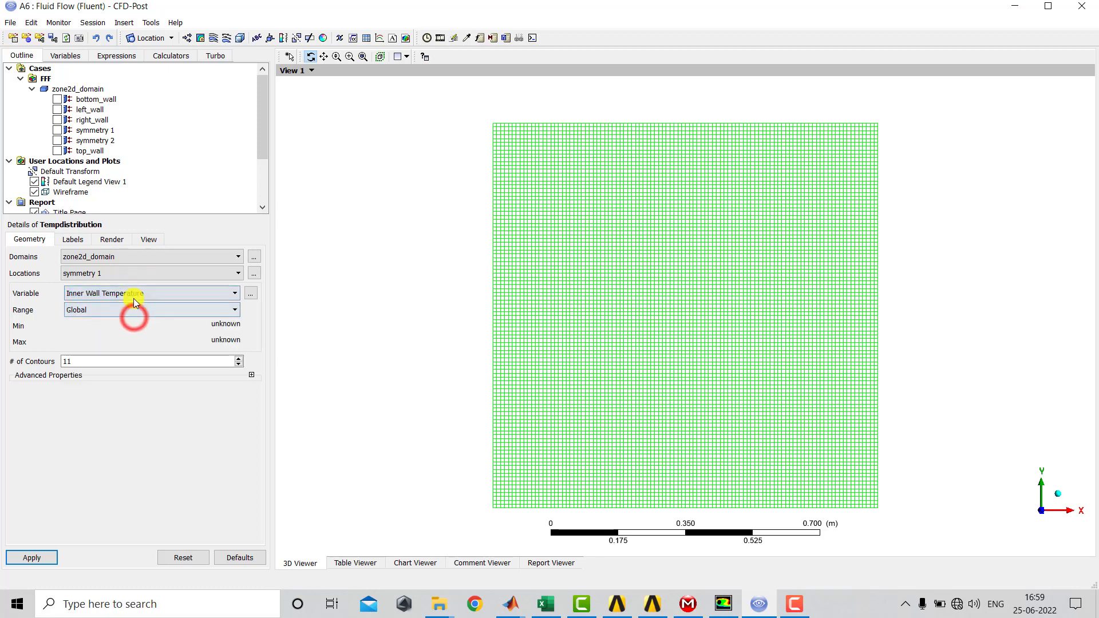
left_click(132, 295)
left_click(123, 325)
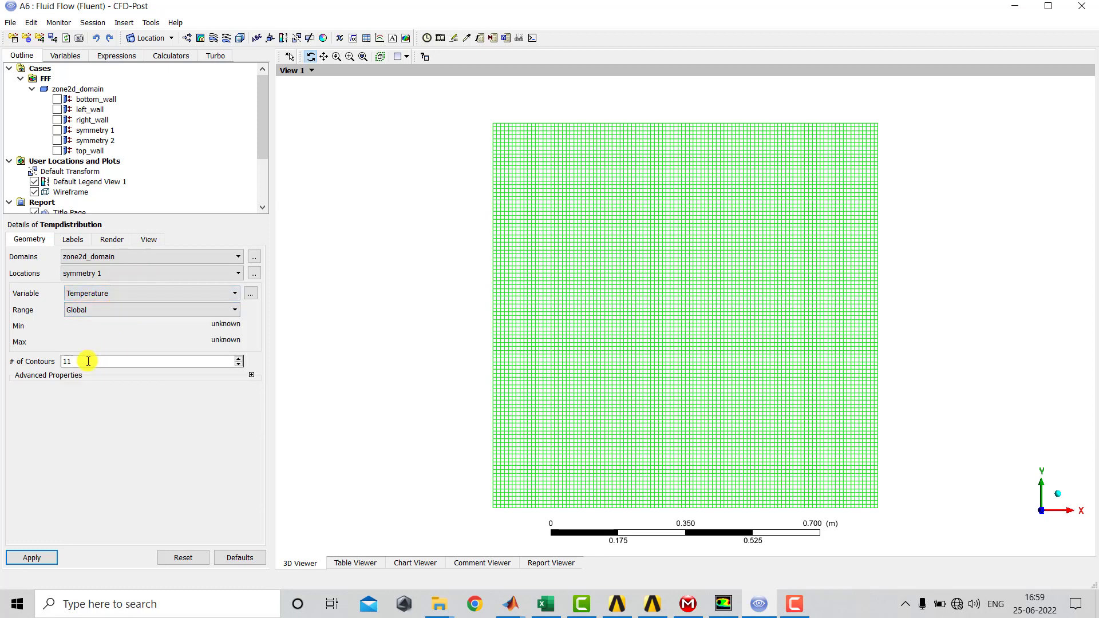
left_click_drag(87, 361, 49, 341)
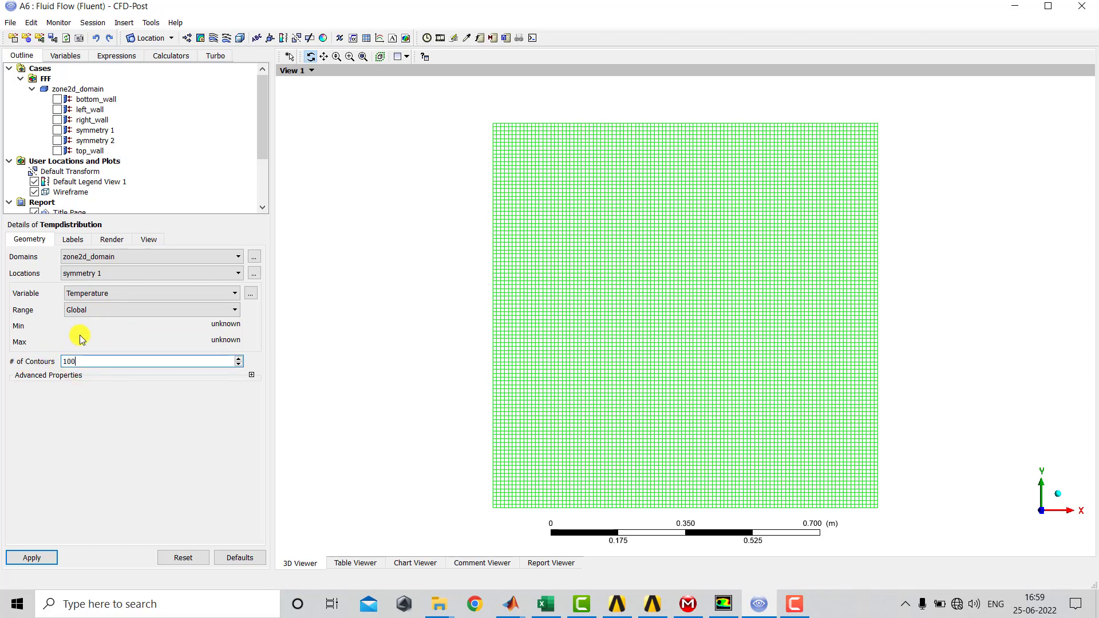
type("100")
left_click(33, 557)
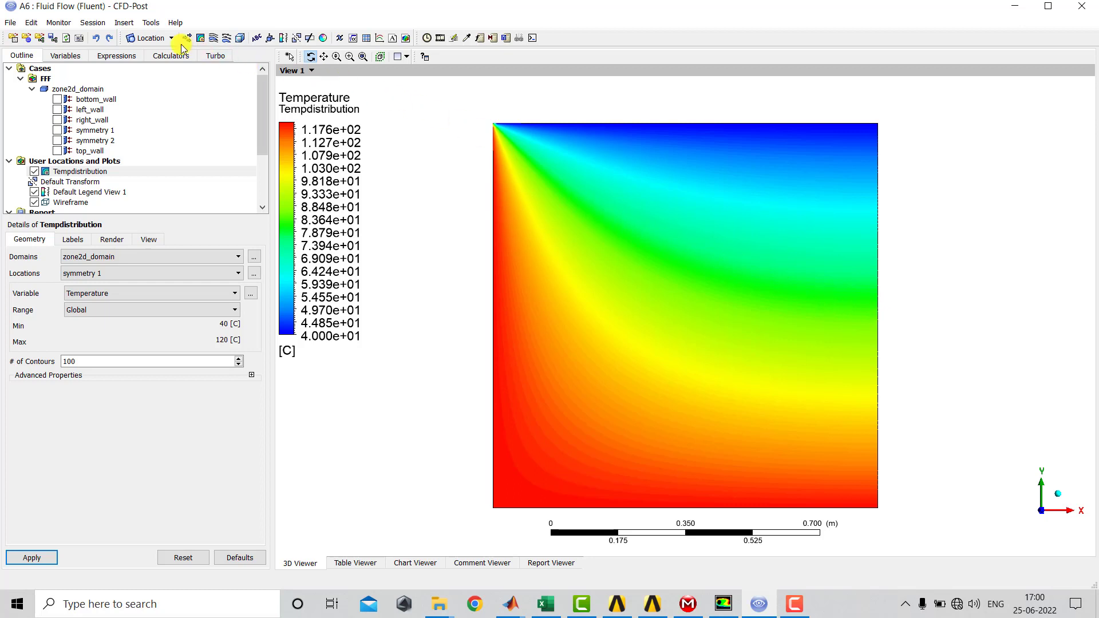
- Insert a line location named midhorizontal
left_click(159, 38)
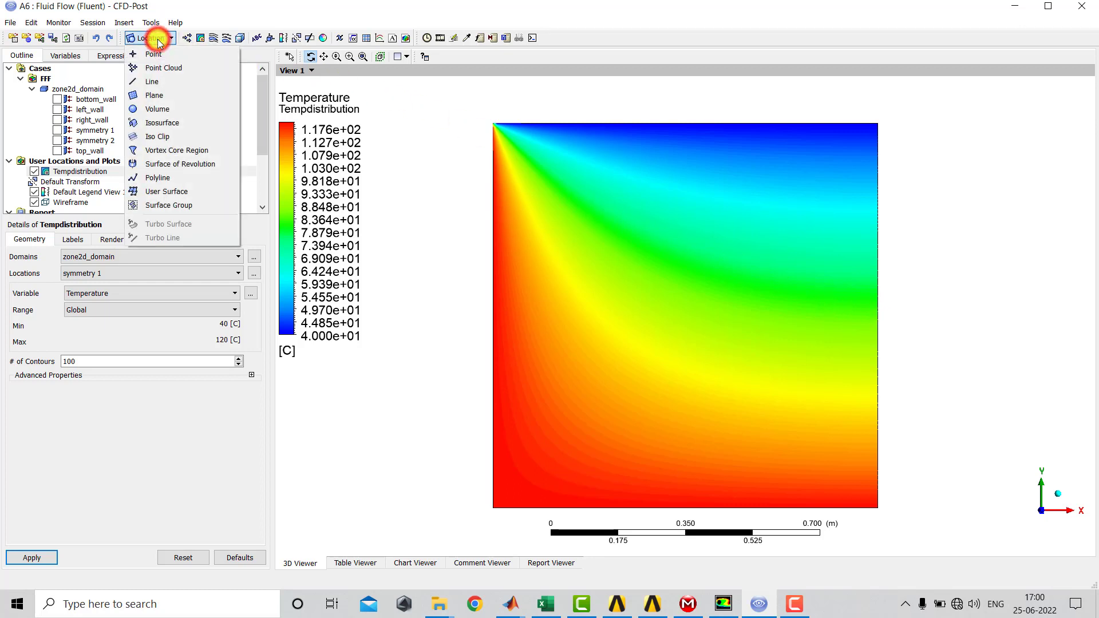
left_click(163, 84)
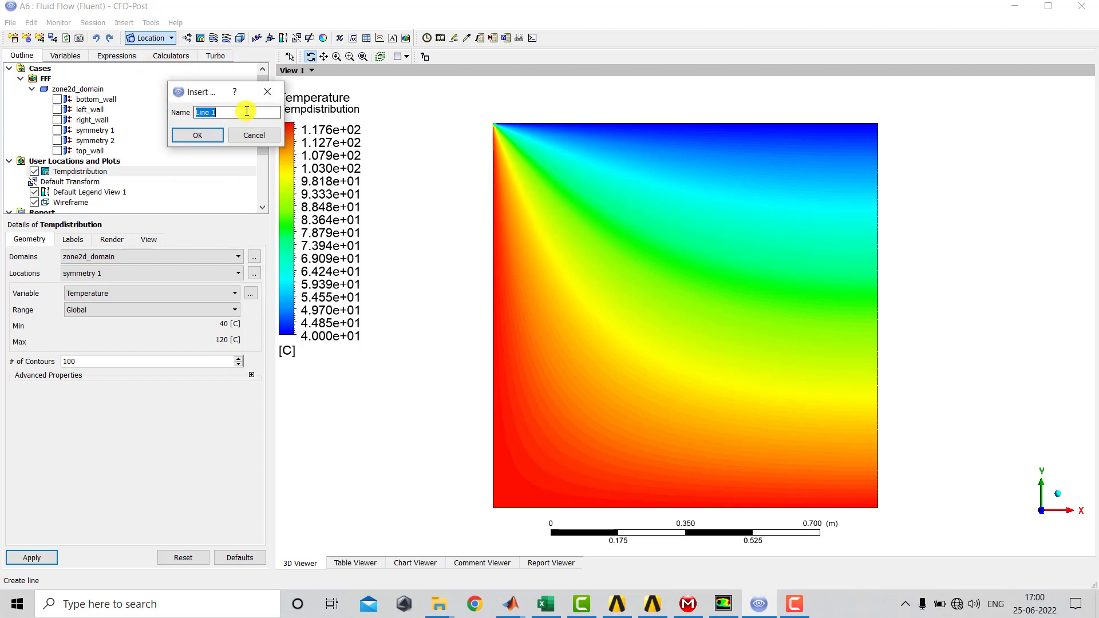
type("midhorizontal")
left_click(204, 135)
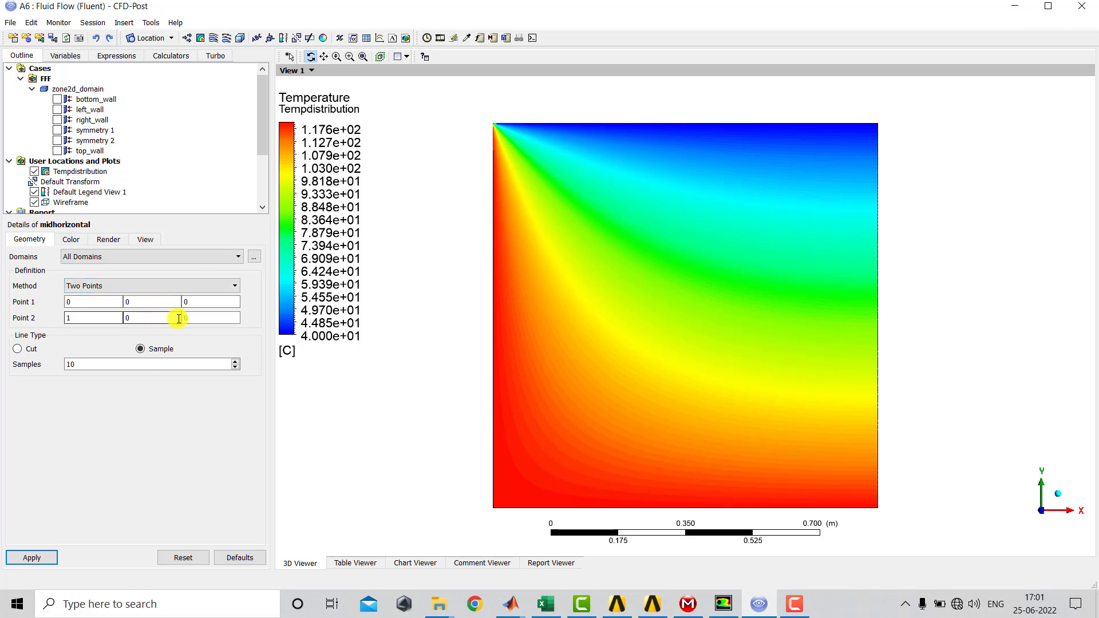
- Define the midhorizontal line from point (0, 0.5, 0) to point (1, 0.5, 0)
left_click(193, 302)
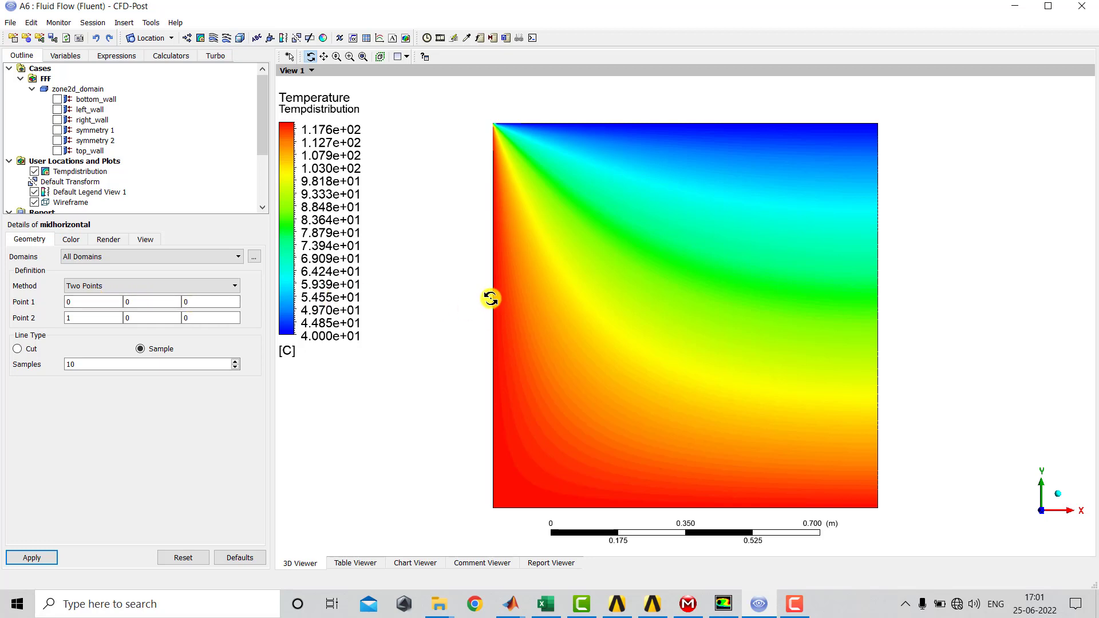
left_click(131, 302)
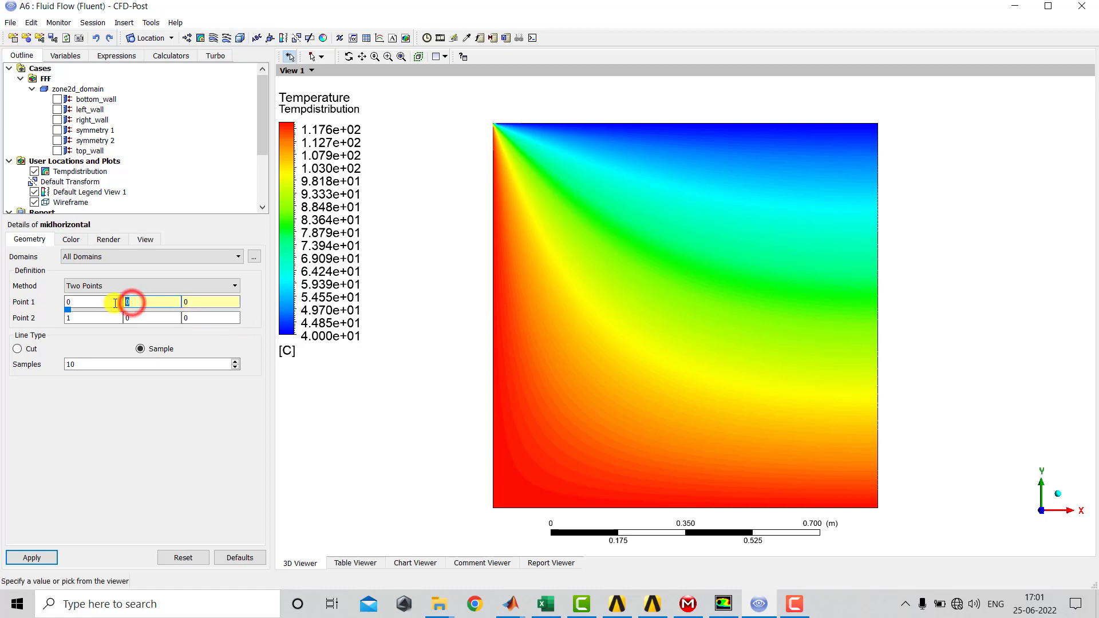
type("0.5")
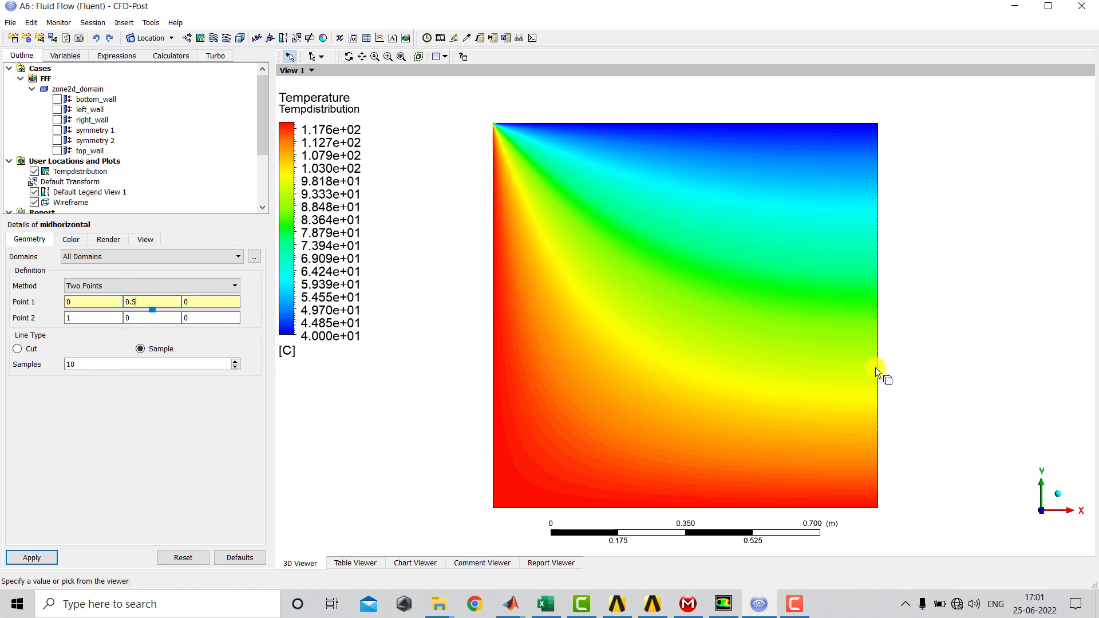
left_click(140, 318)
type("0.5")
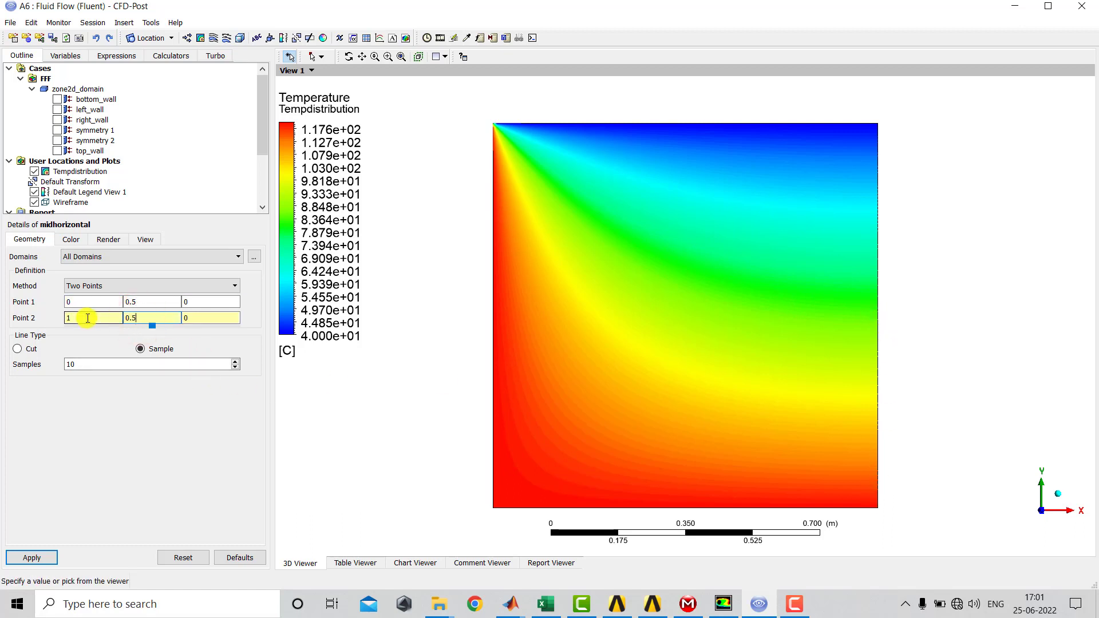
left_click(87, 439)
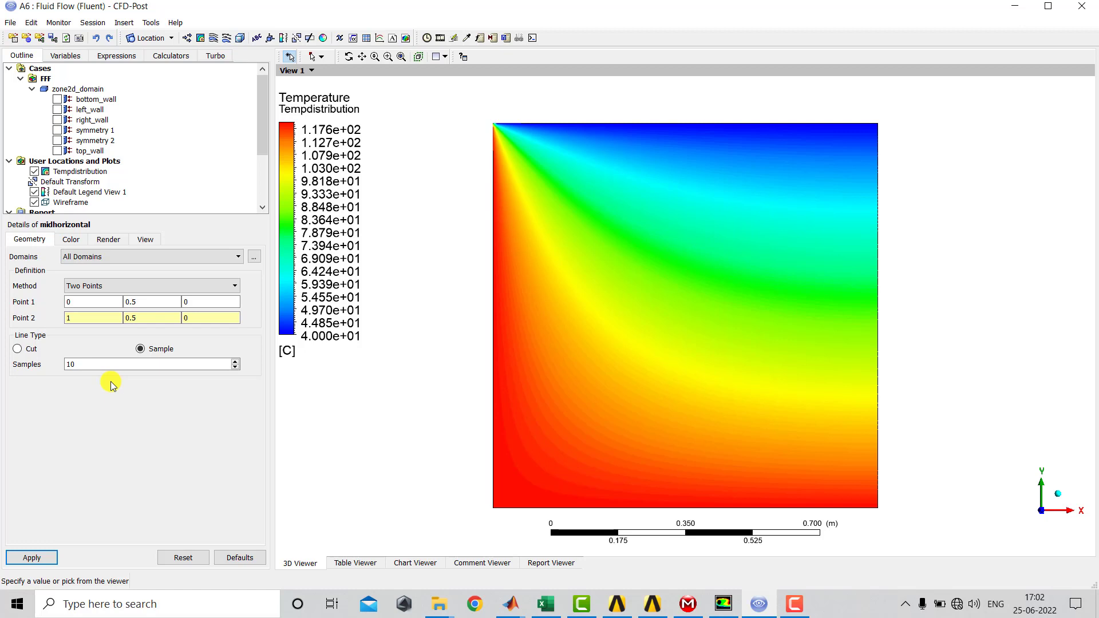
- Set the midhorizontal line to 101 samples, apply it, and hide the Tempdistribution contour
left_click(112, 365)
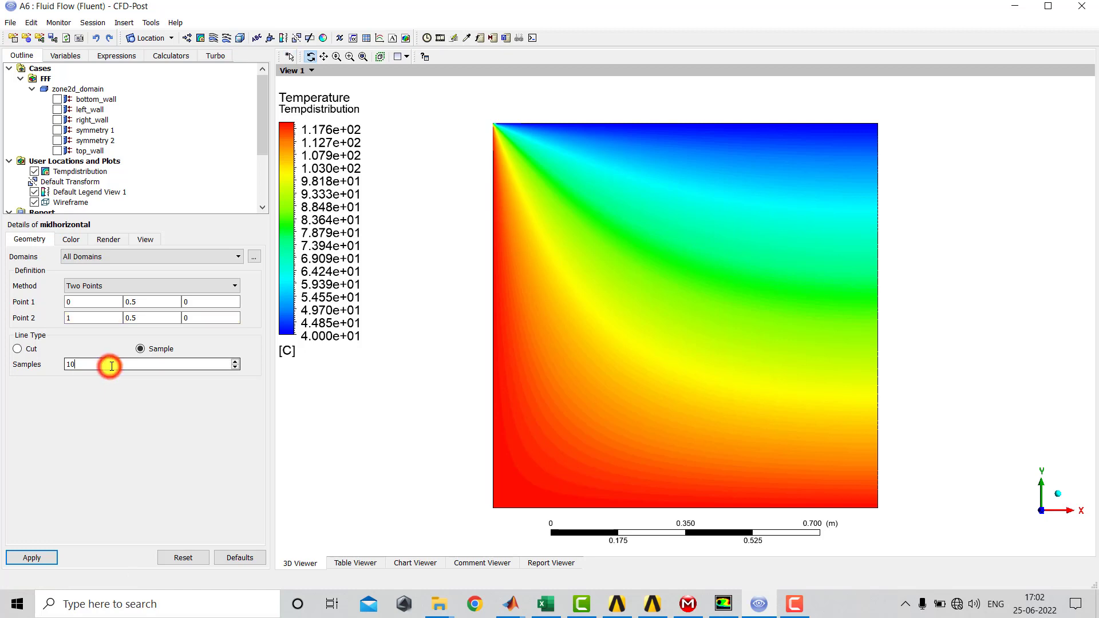
type("1")
left_click(38, 559)
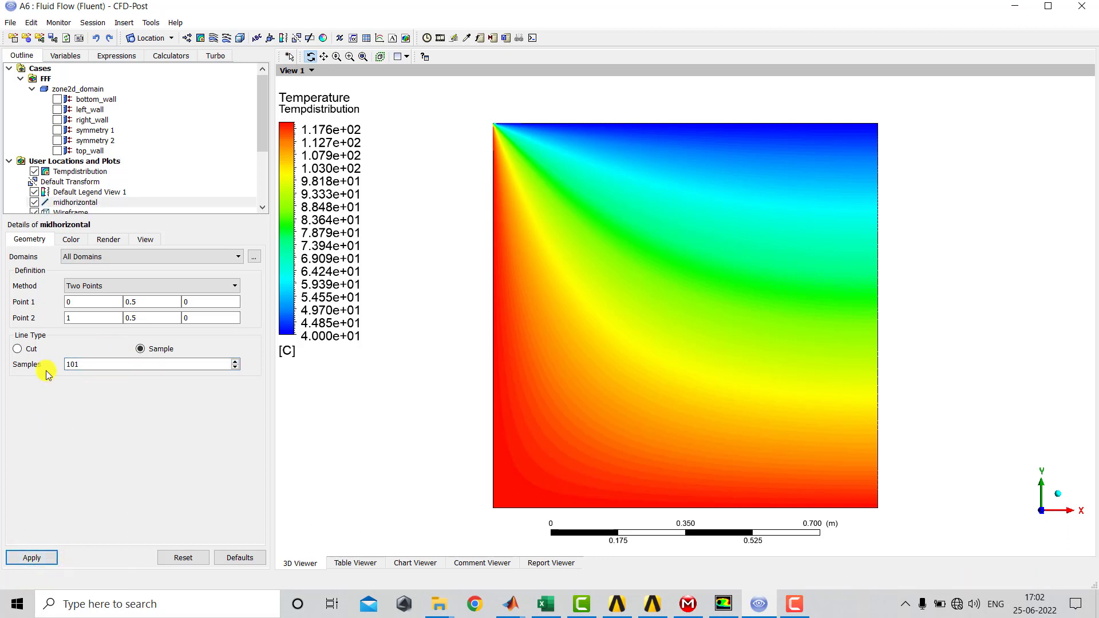
left_click(34, 172)
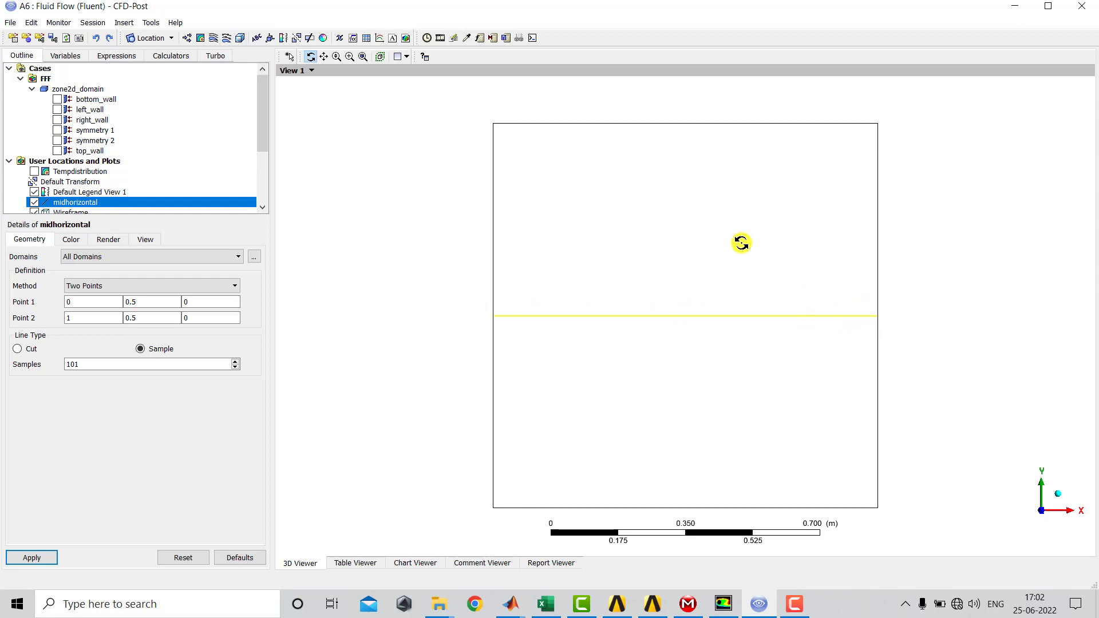
- Insert a chart with the default name Chart 1 and the XY - Line type
left_click(379, 38)
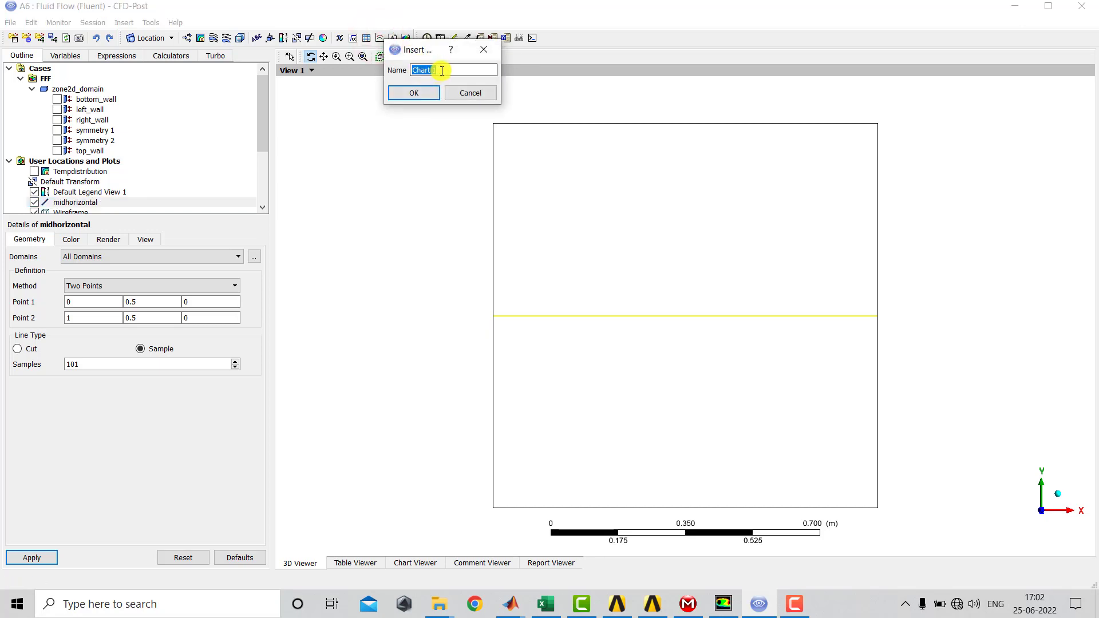
left_click(421, 92)
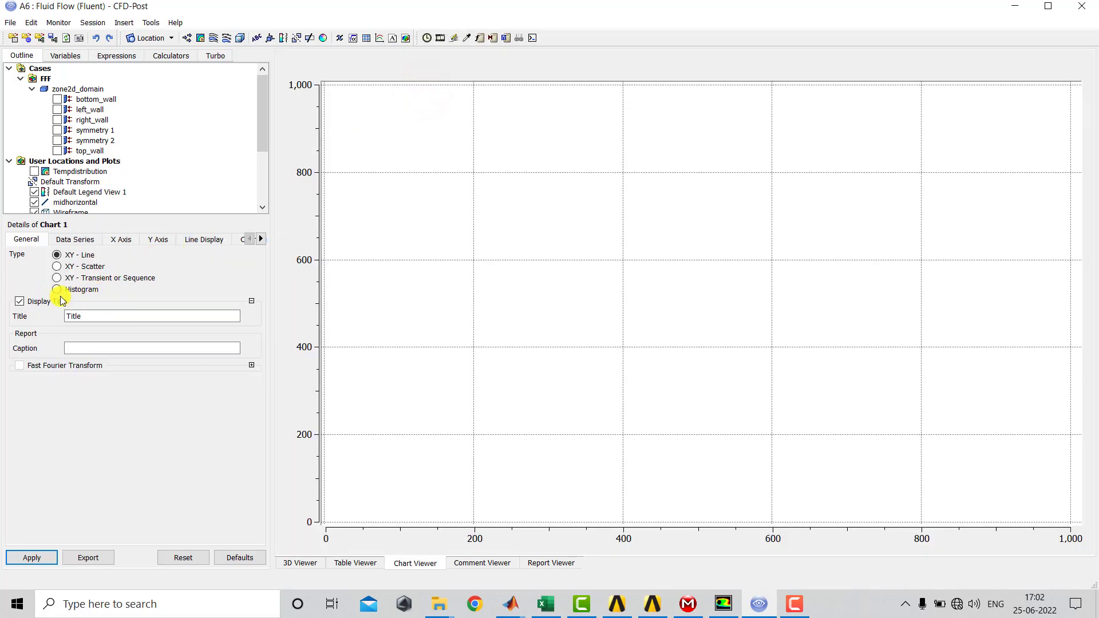
left_click(92, 318)
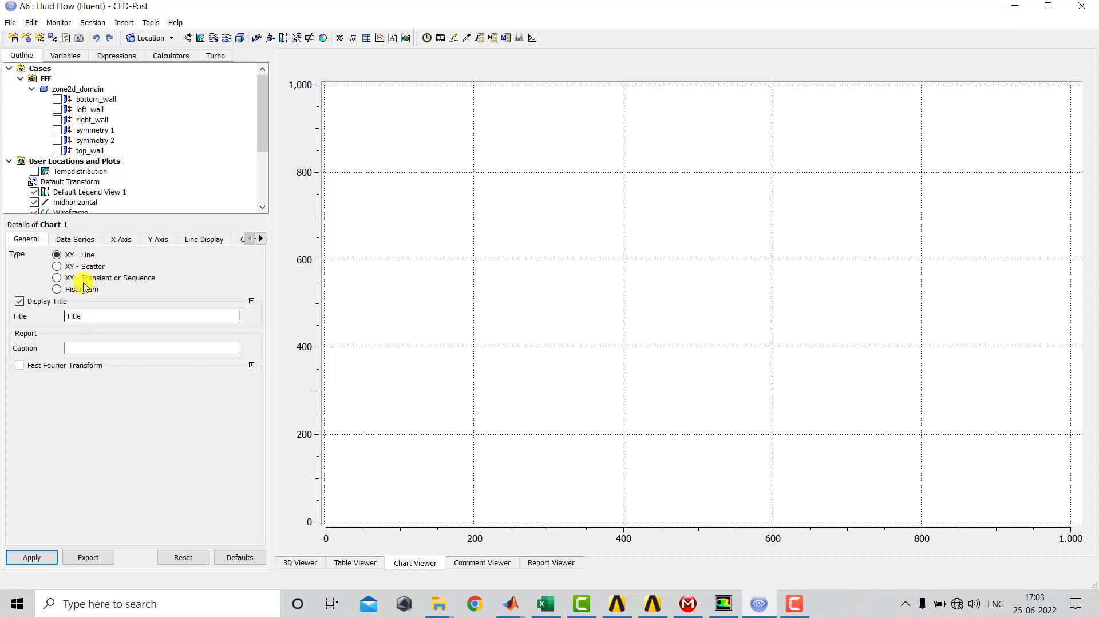
left_click(57, 255)
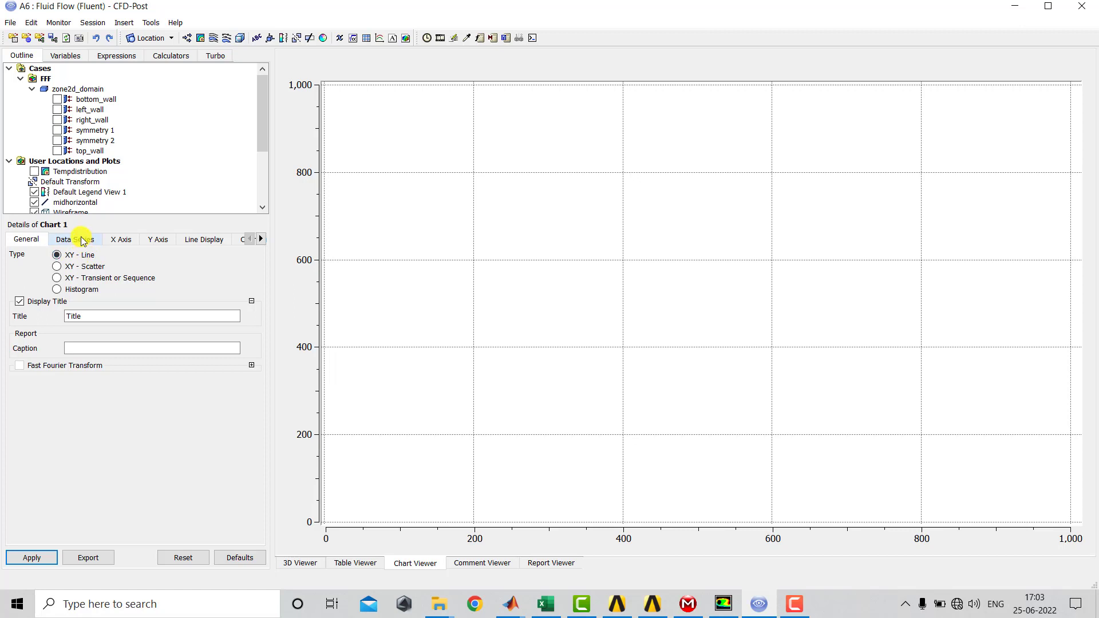
- Set the location of the chart's data series Series 1 to the midhorizontal line
left_click(81, 239)
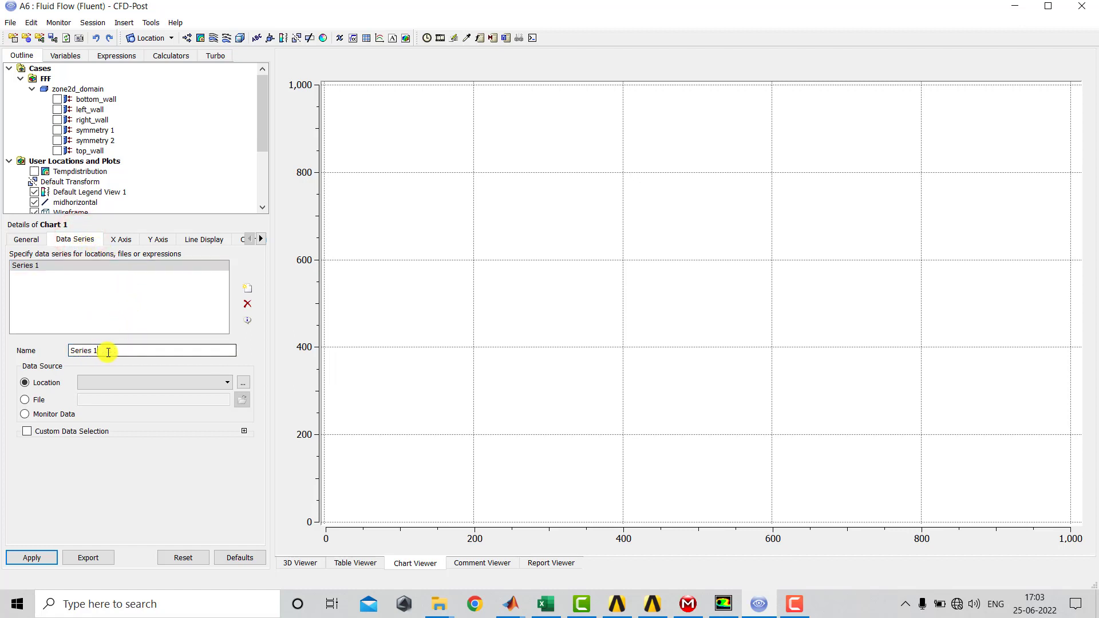
left_click(169, 383)
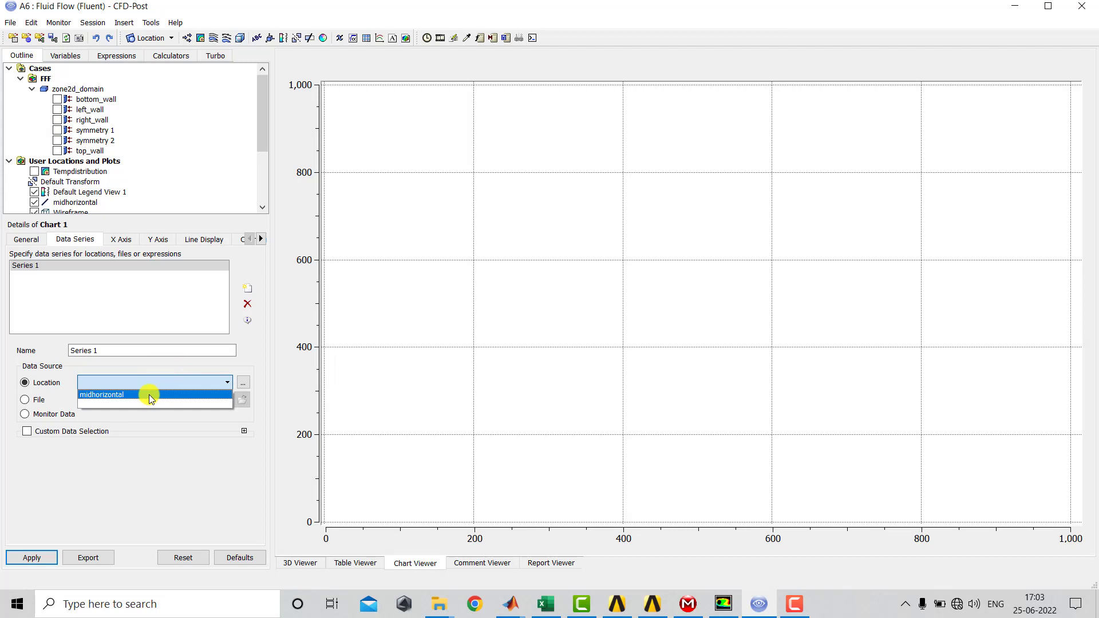
left_click(149, 395)
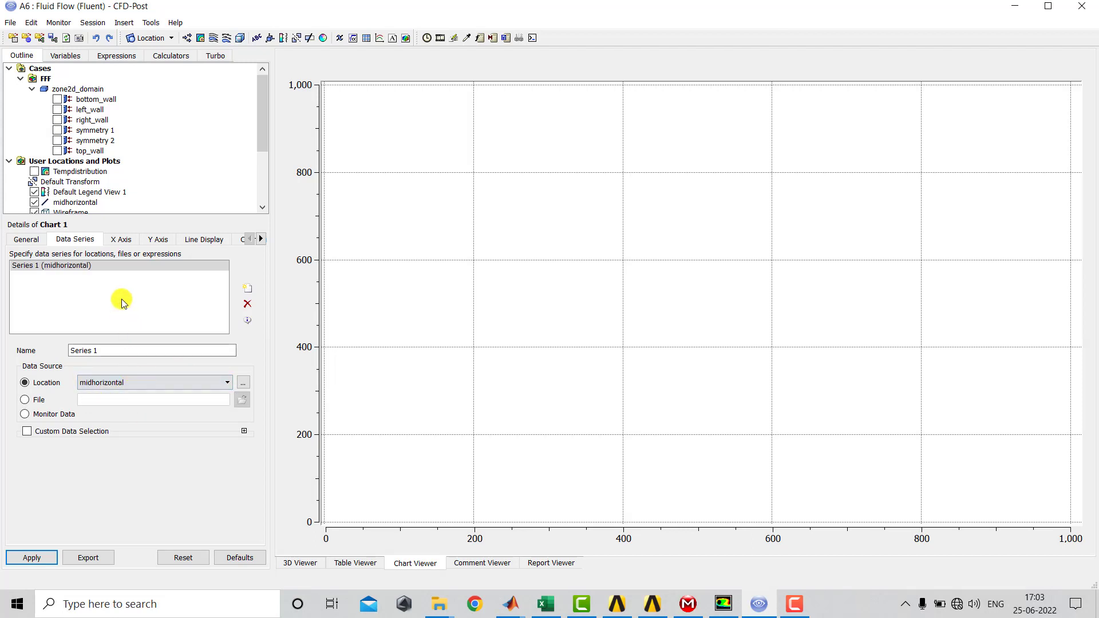
- Keep Chart Count on the chart's X axis, set the Y axis variable to Temperature, and apply the chart
left_click(121, 242)
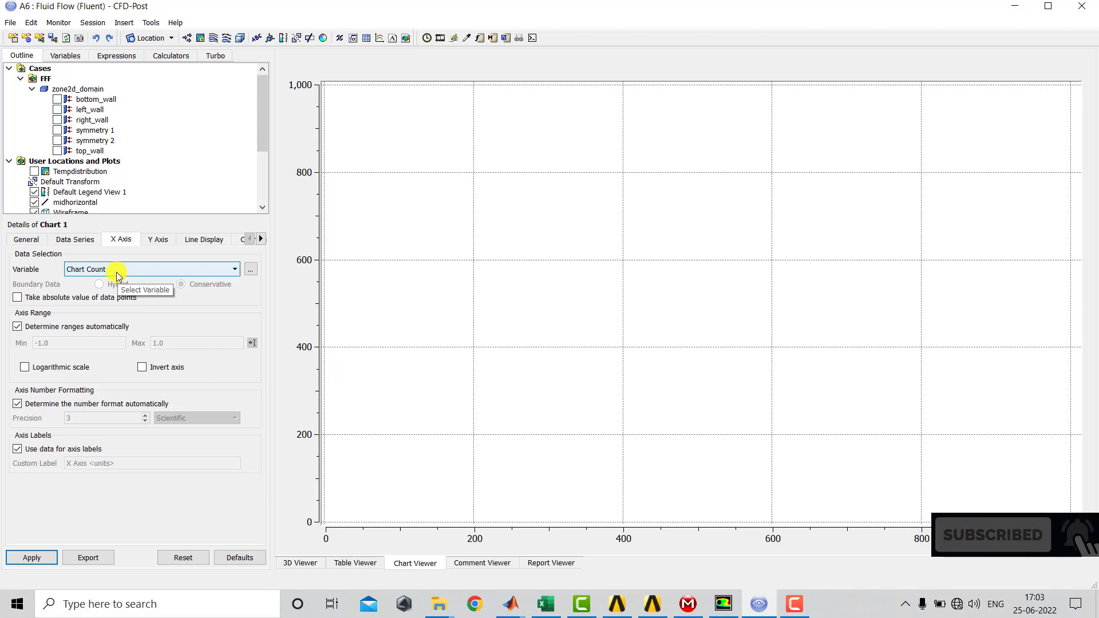
left_click(157, 240)
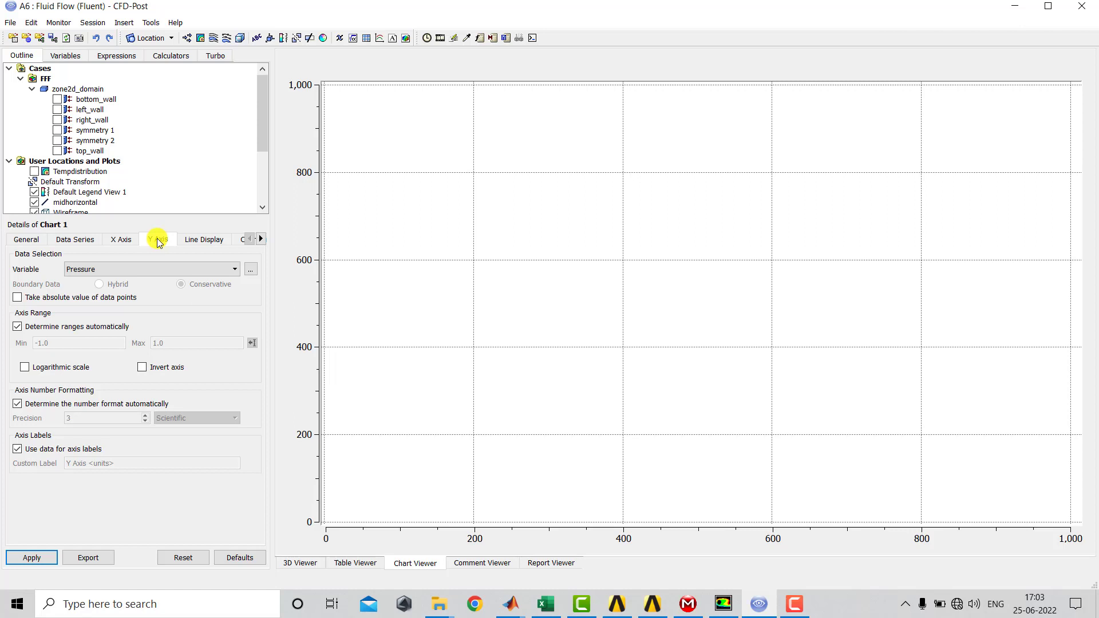
left_click(149, 270)
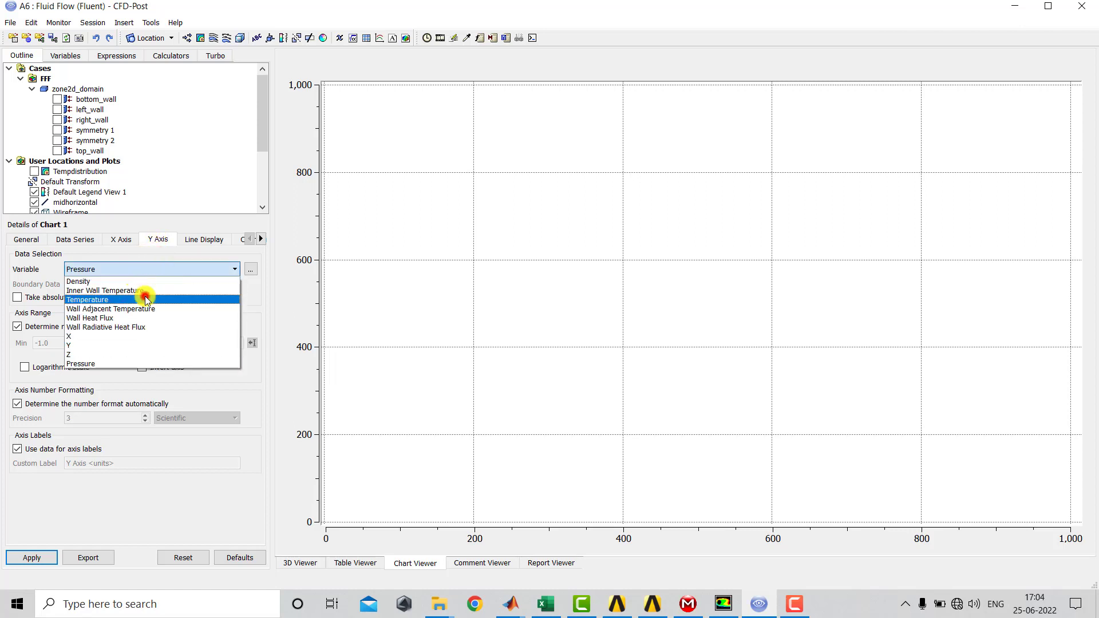
left_click(145, 299)
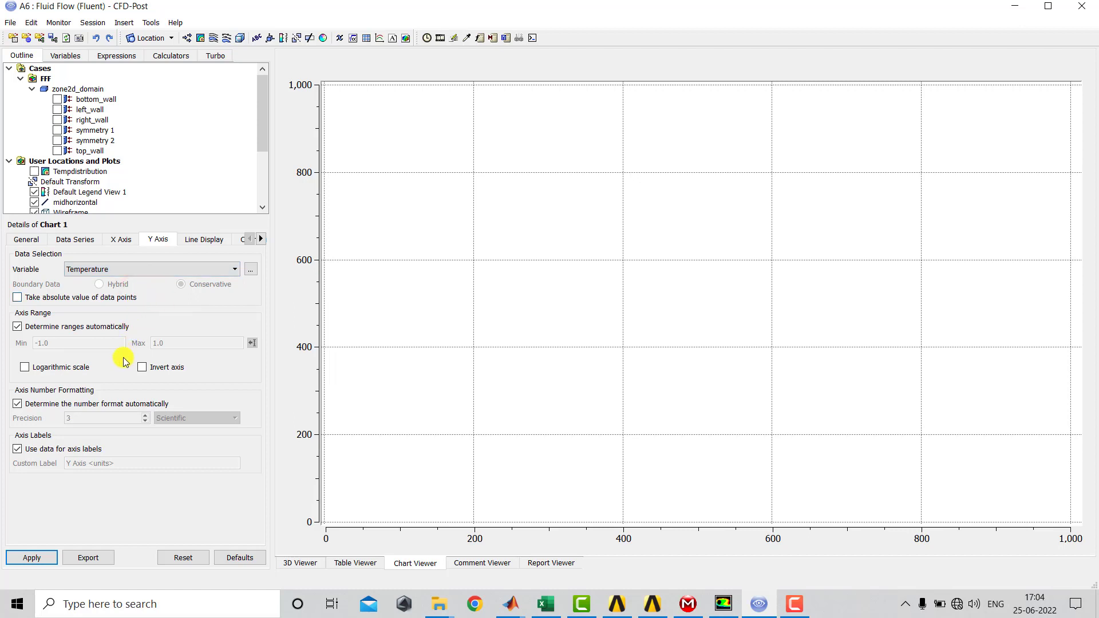
left_click(34, 558)
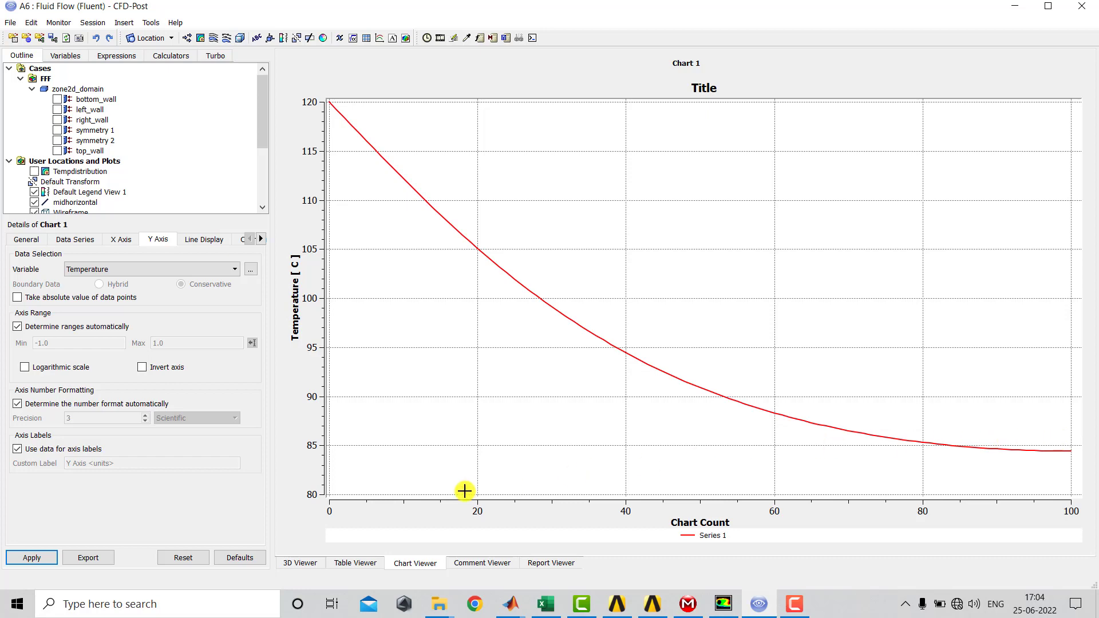
- Export the chart data to the Desktop folder as a comma-separated values file named temp_ansys
left_click(91, 557)
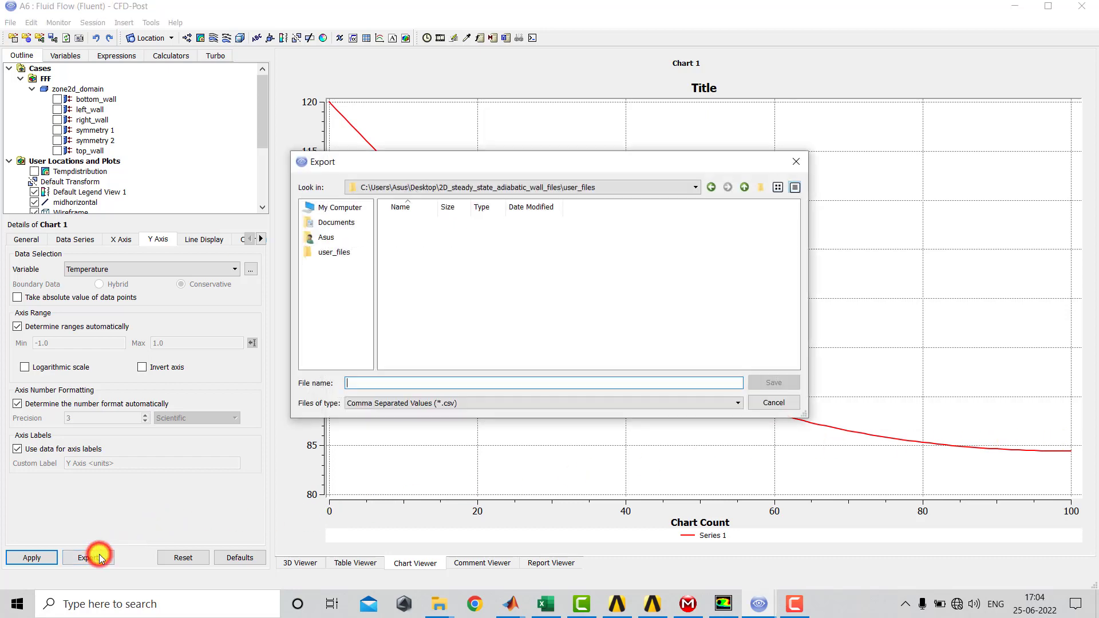
left_click(332, 238)
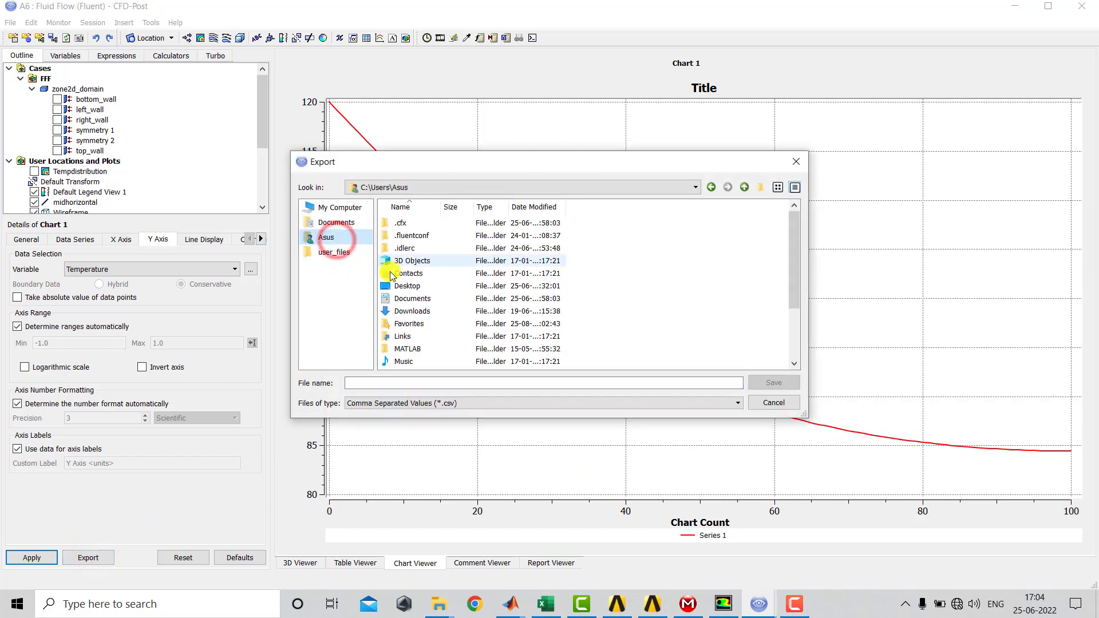
left_click(411, 285)
double_click(411, 285)
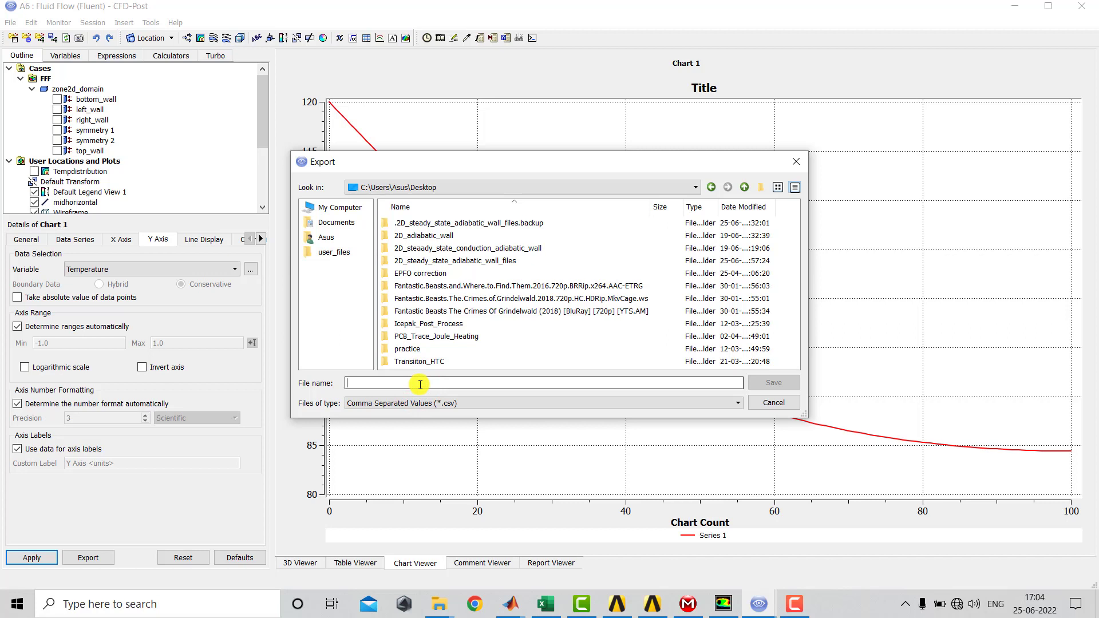
type("temp_ansys")
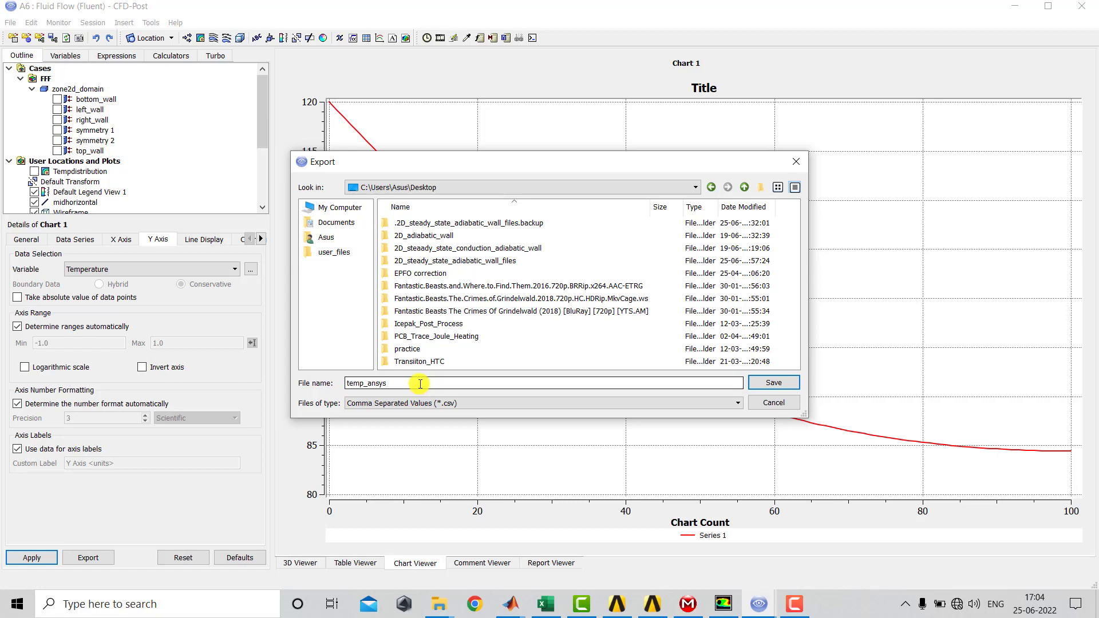
left_click(771, 382)
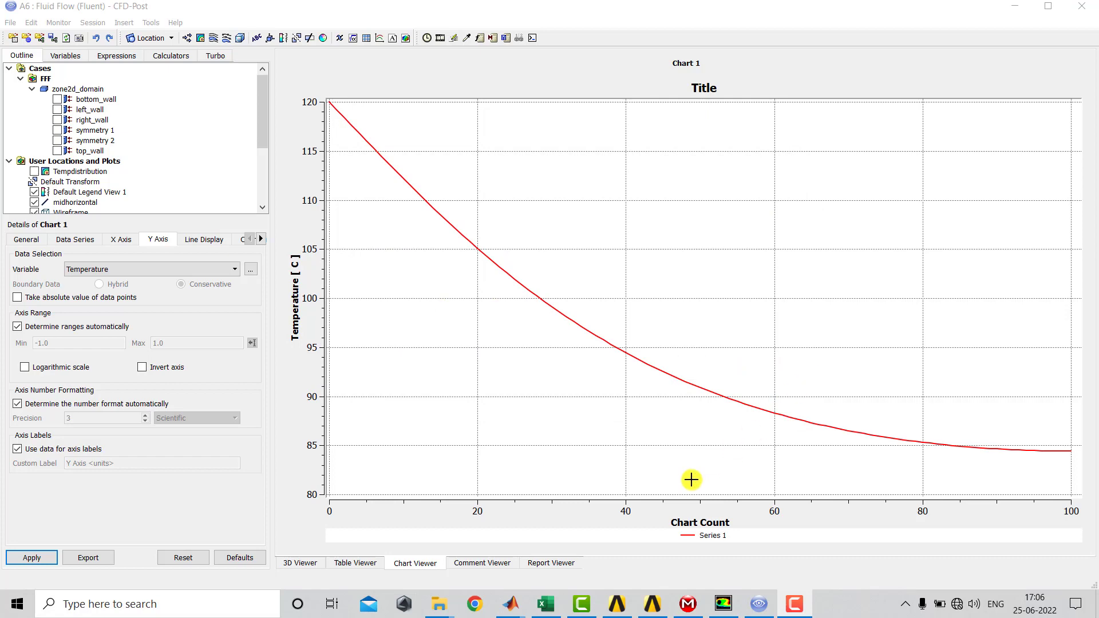
- Switch to MATLAB, bring up the existing Figure 1 temperature plot, and close it
mouse_move(505, 605)
left_click(456, 541)
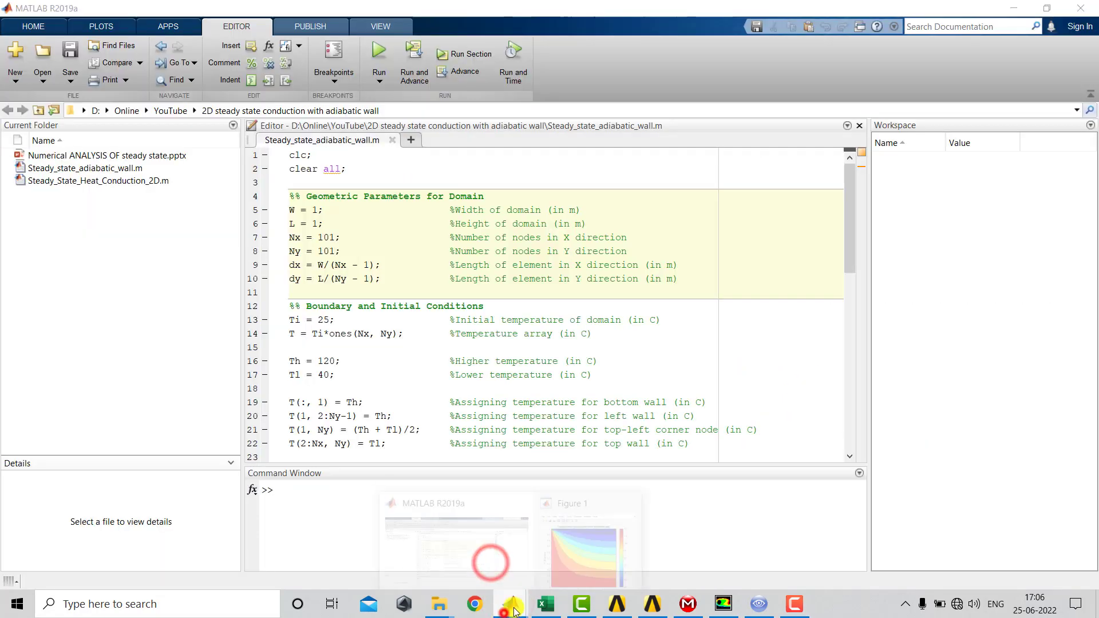
left_click(590, 558)
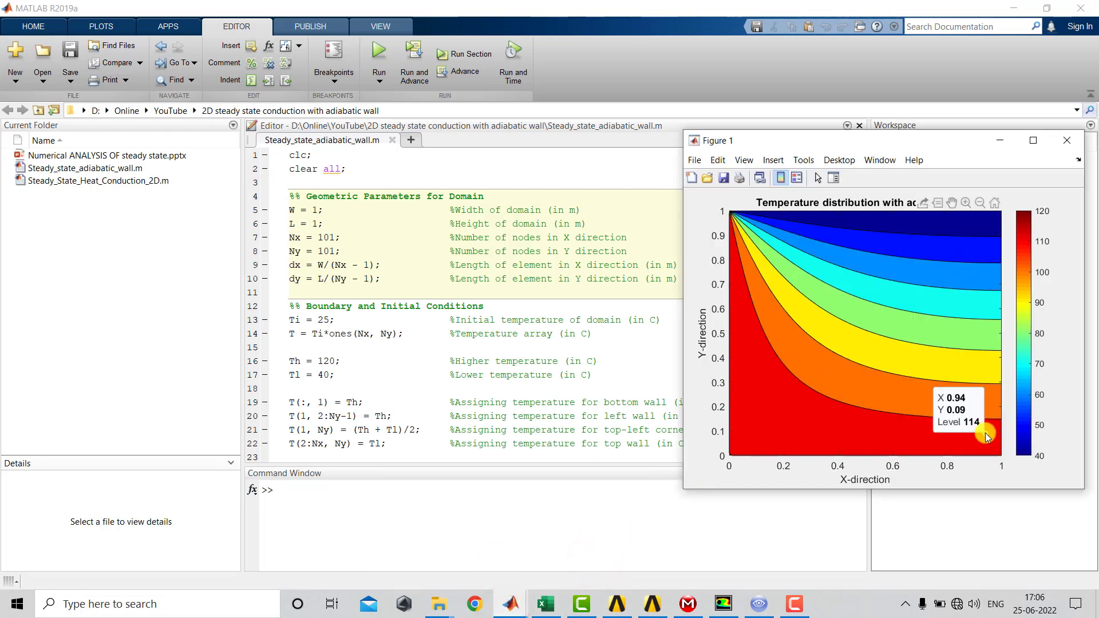
left_click(1071, 141)
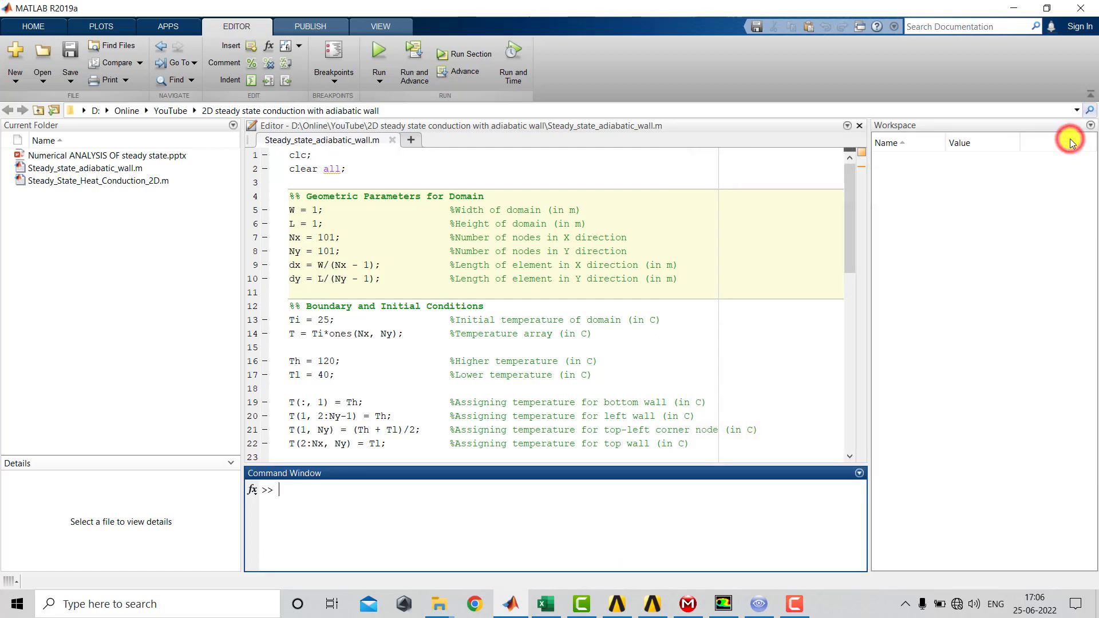
- Run the Steady_state_adiabatic_wall.m script, view the resulting temperature distribution figure beside the code, and close the figure
left_click(448, 265)
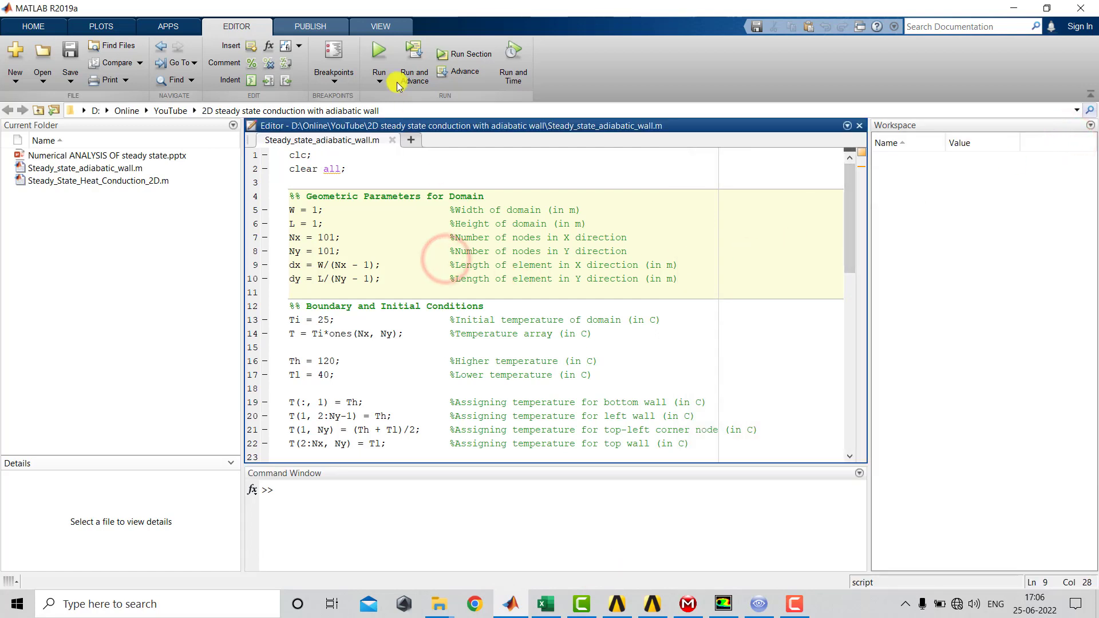
left_click(378, 51)
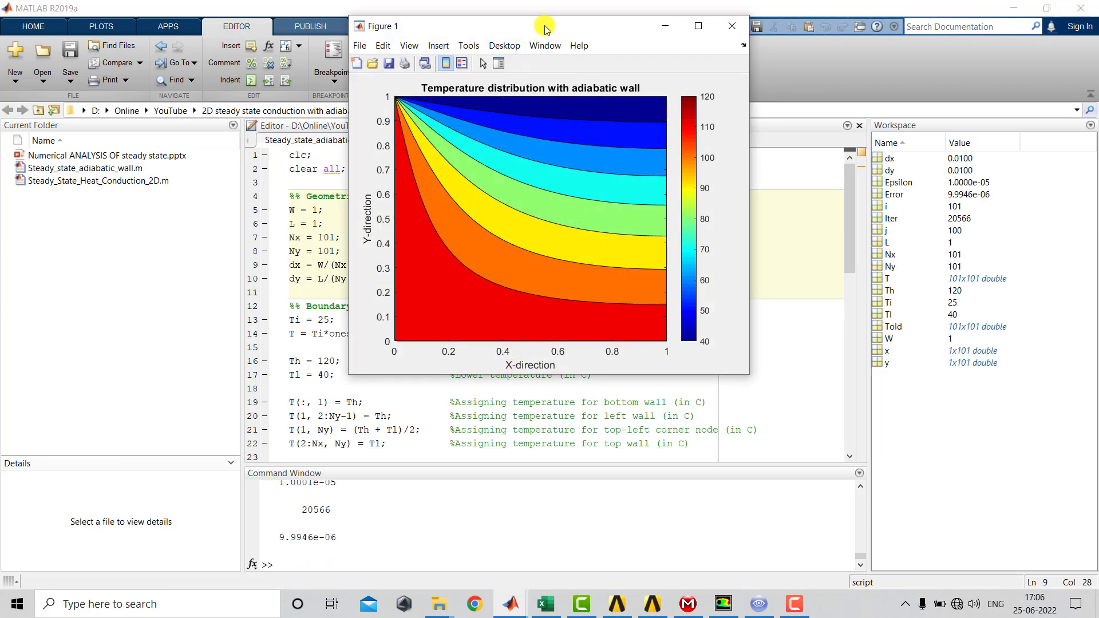
left_click_drag(544, 24, 803, 135)
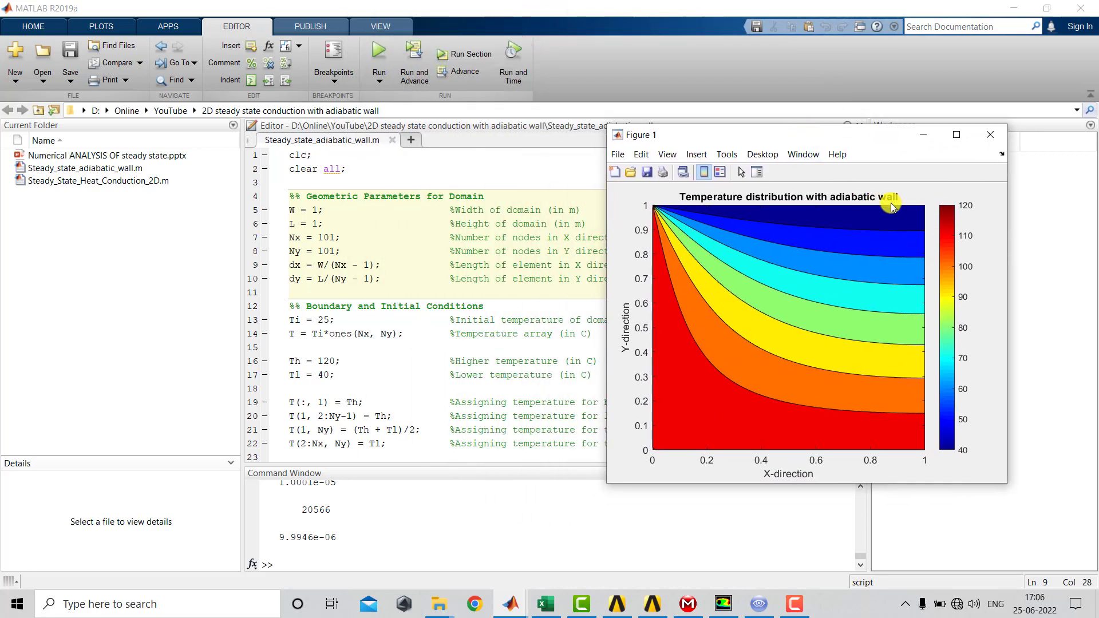
left_click(990, 135)
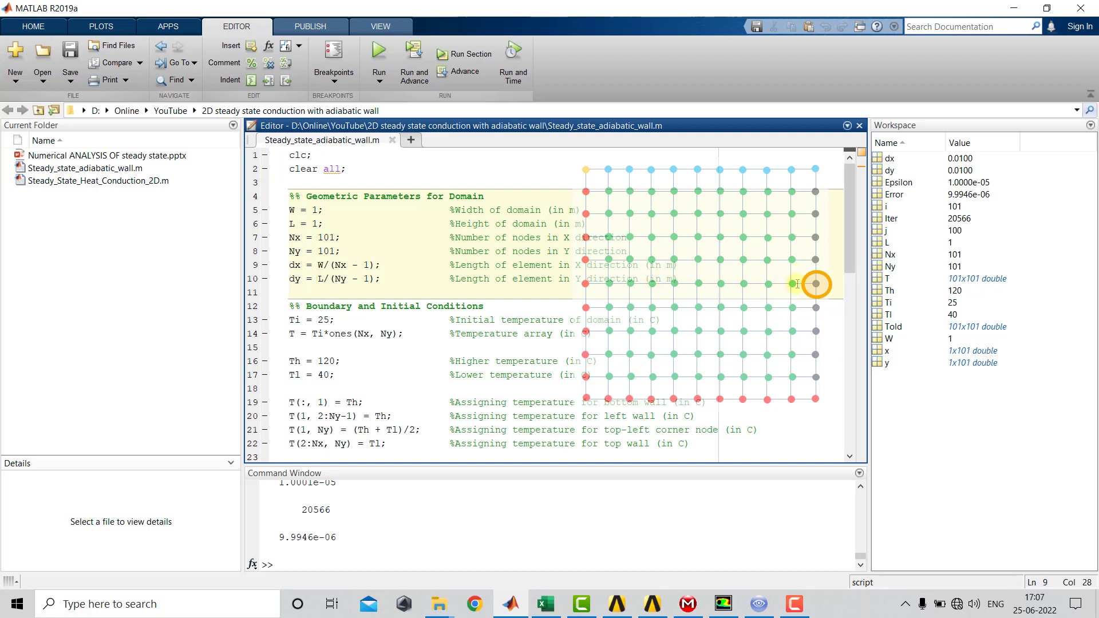
- Extract the mid-line temperatures in the Command Window with mid_horizontal = T(:, 51)
left_click(369, 560)
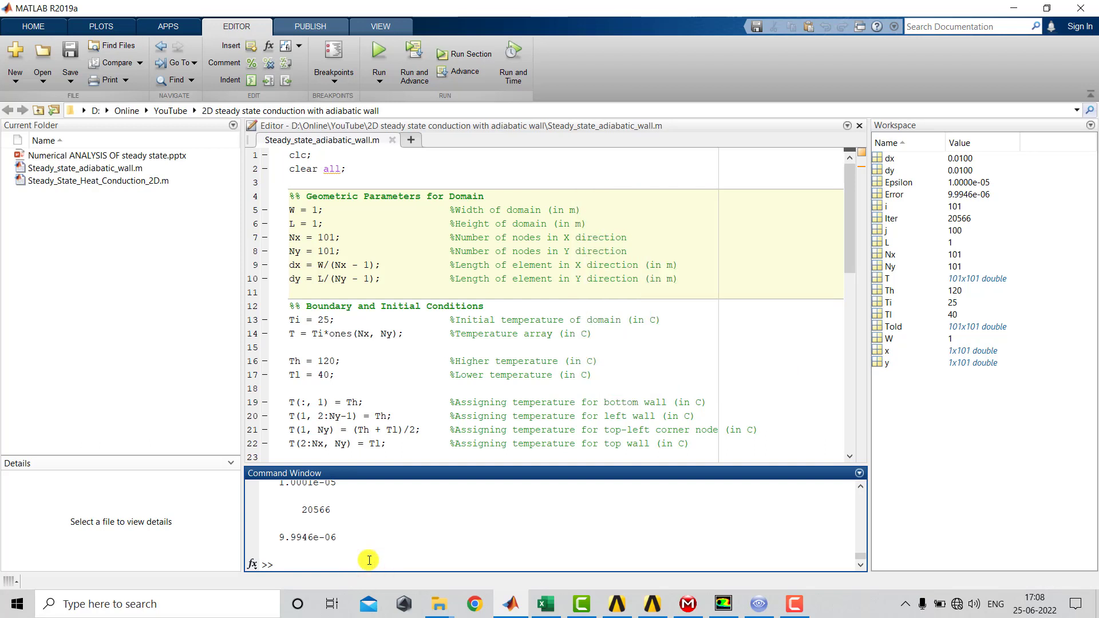
type("mid_horizontal = T(")
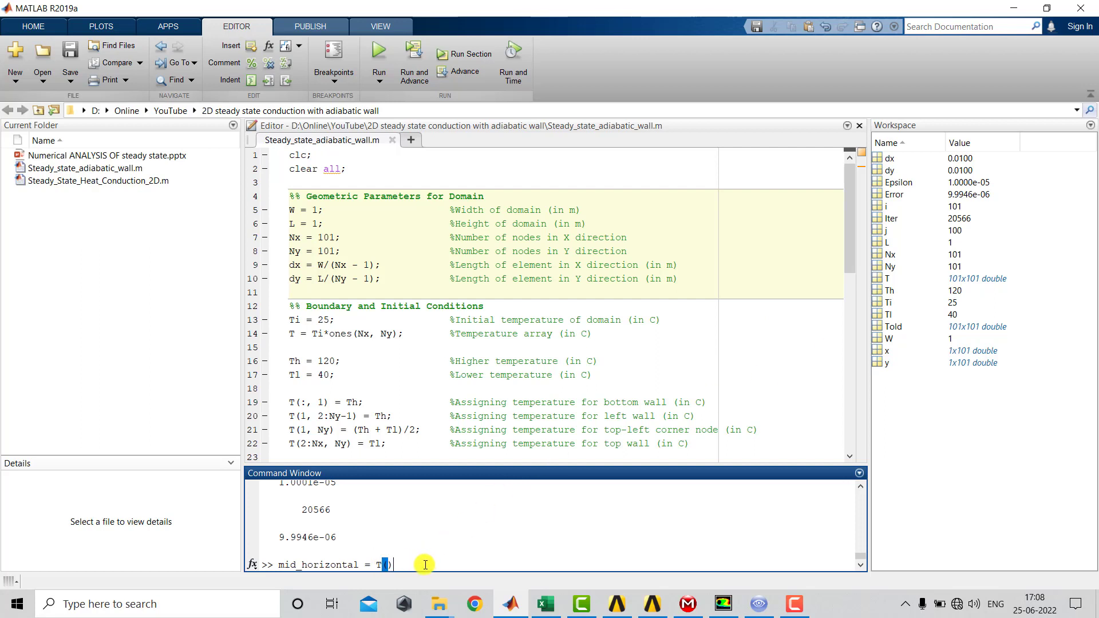
type(")")
key("Left")
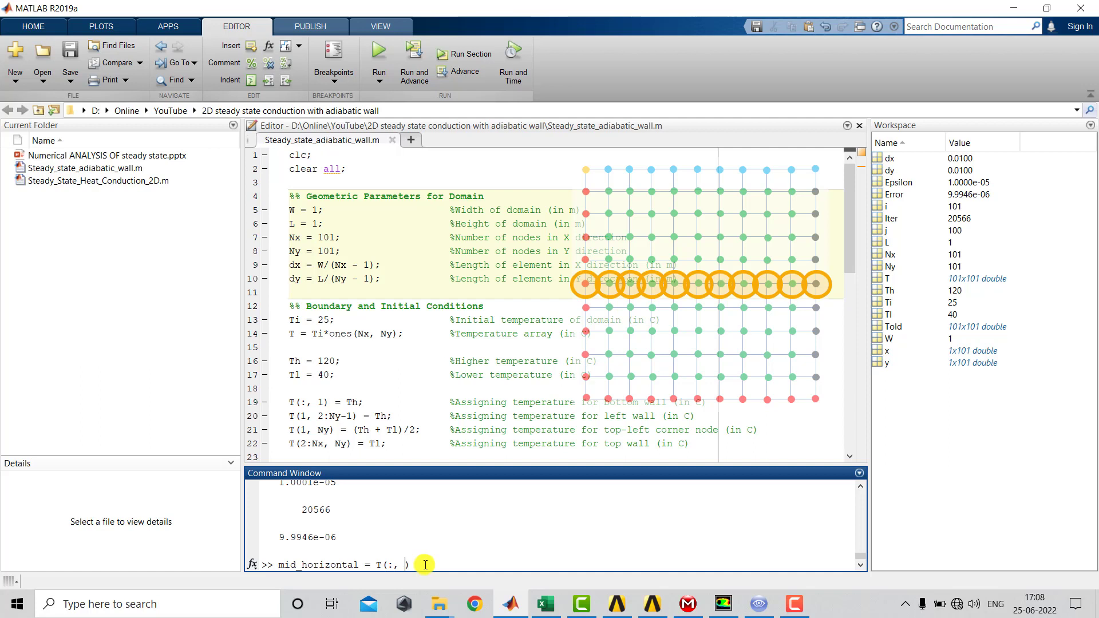
type("51")
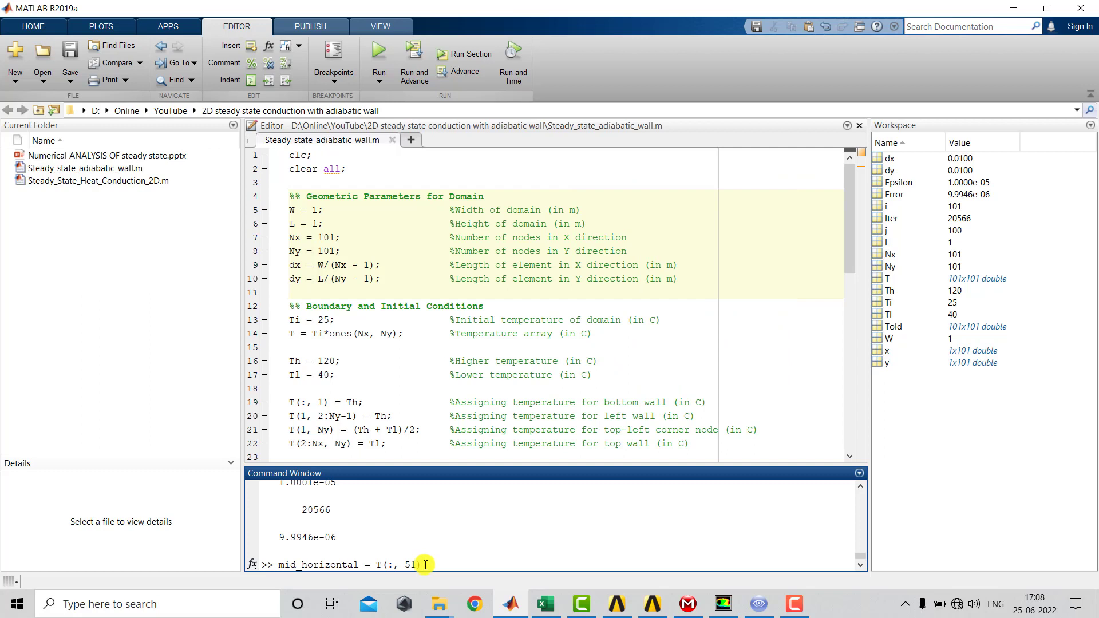
key("Return")
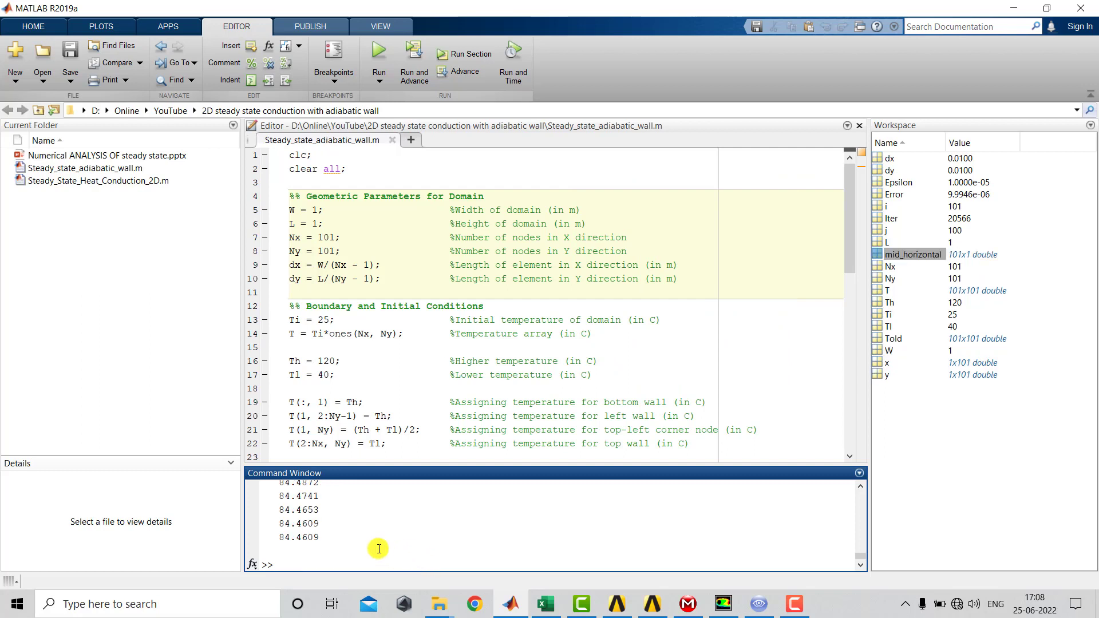
- Open the mid_horizontal variable from the workspace and copy its entire column of temperatures
scroll(344, 547, "up", 10)
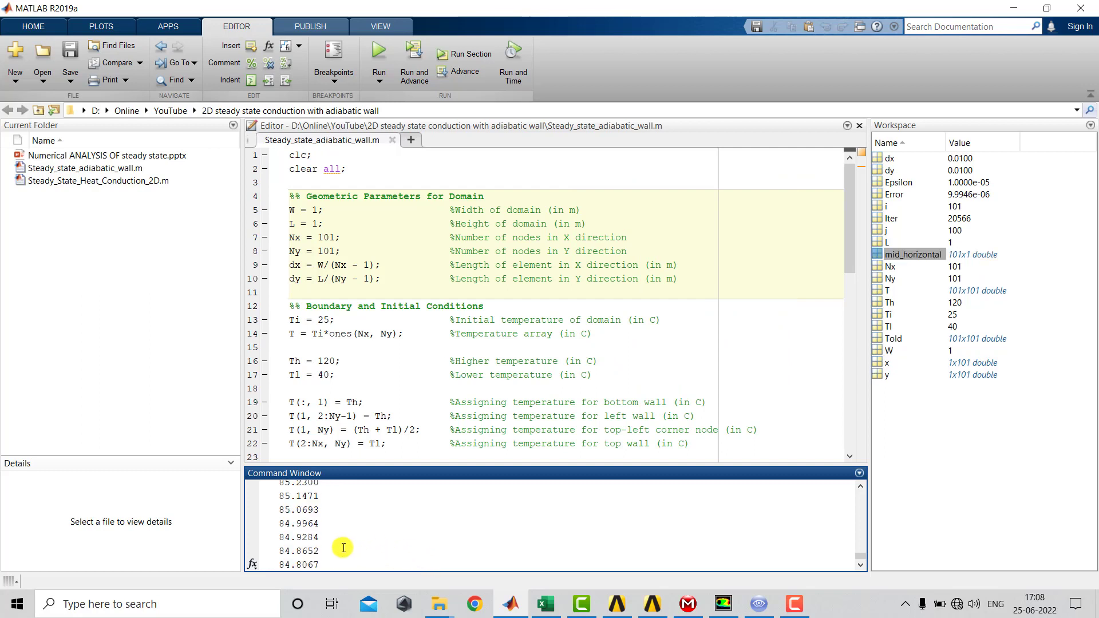
scroll(328, 509, "up", 10)
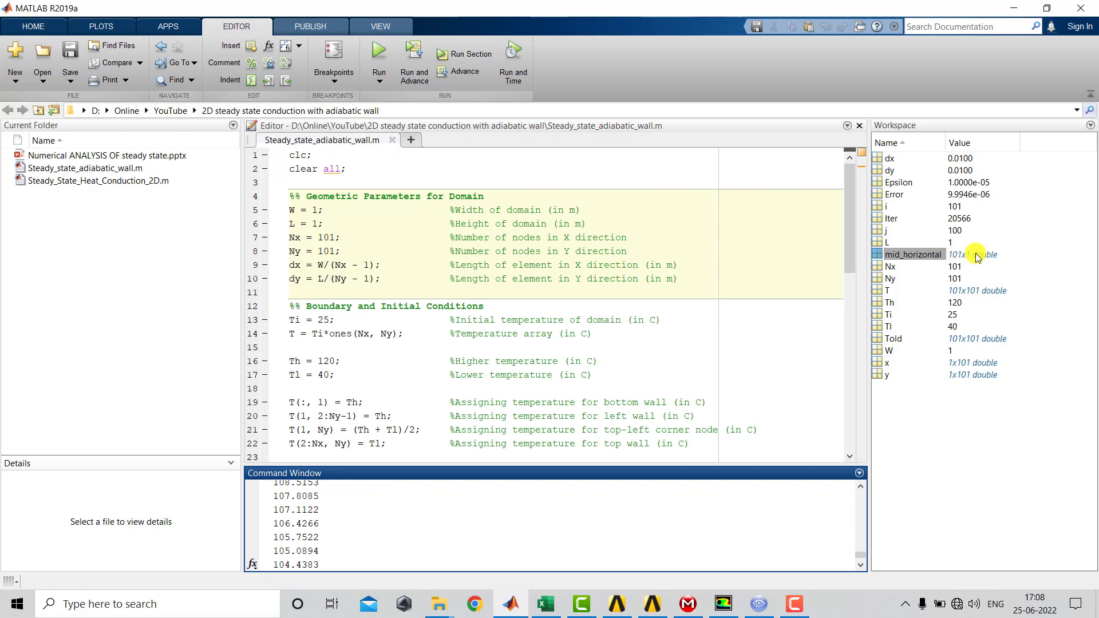
double_click(879, 256)
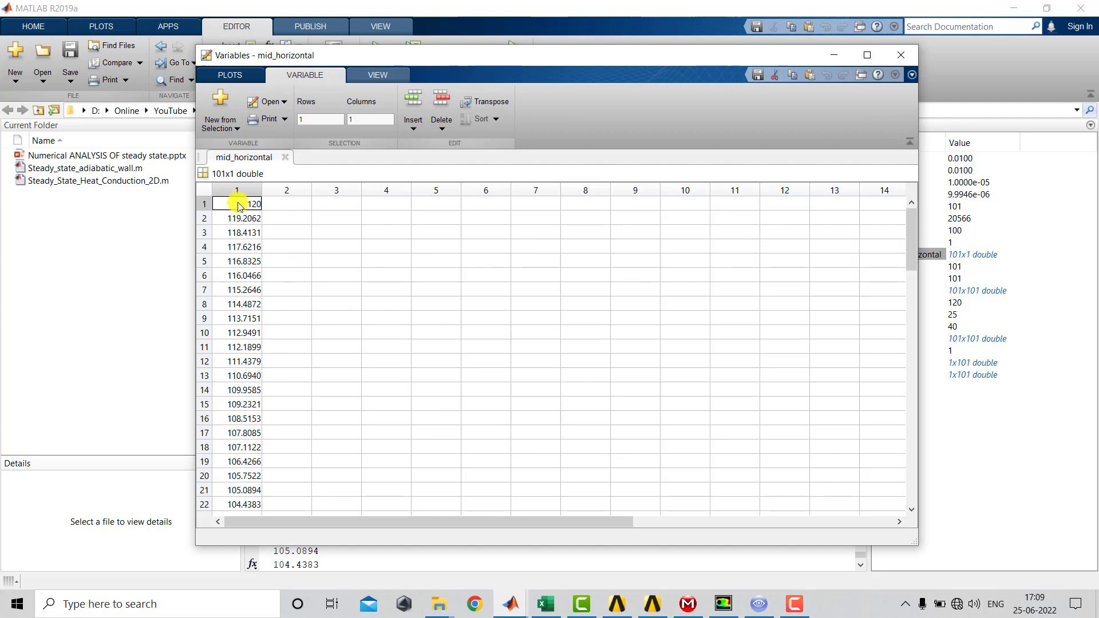
left_click(239, 207)
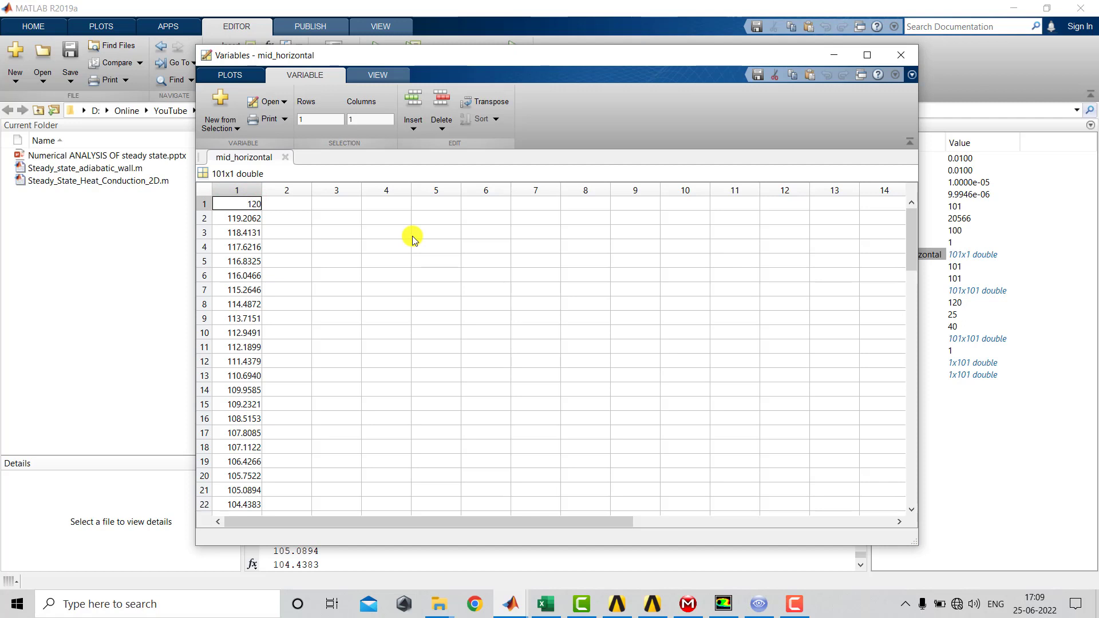
key("ctrl+space")
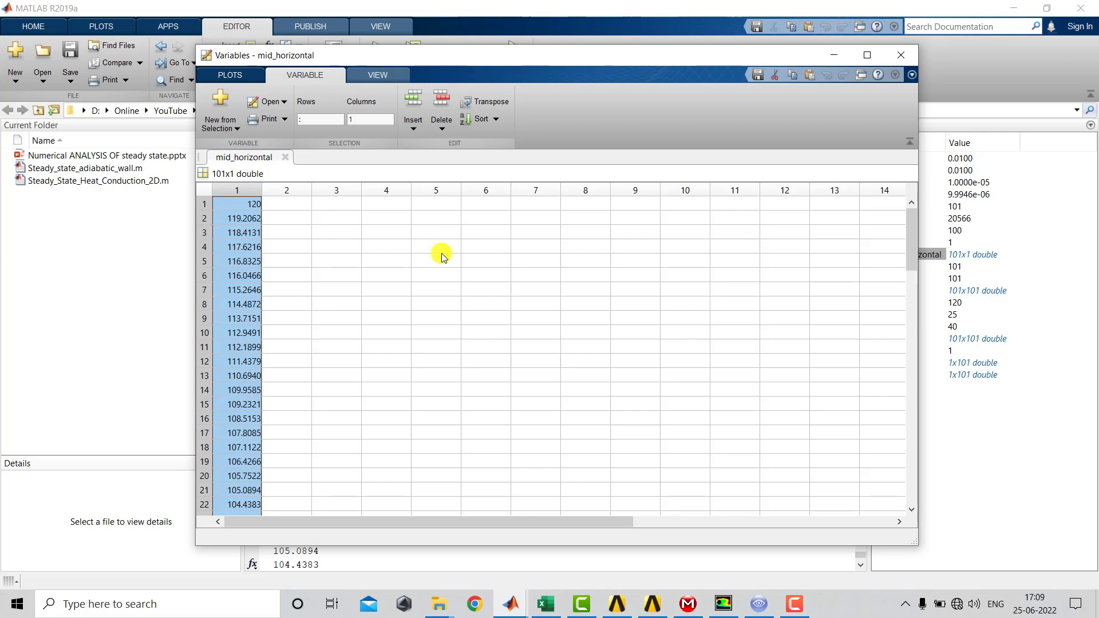
- Switch to the Book1 workbook in Excel, paste the temperatures starting at C2, and head that column Matlab in C1
left_click(544, 605)
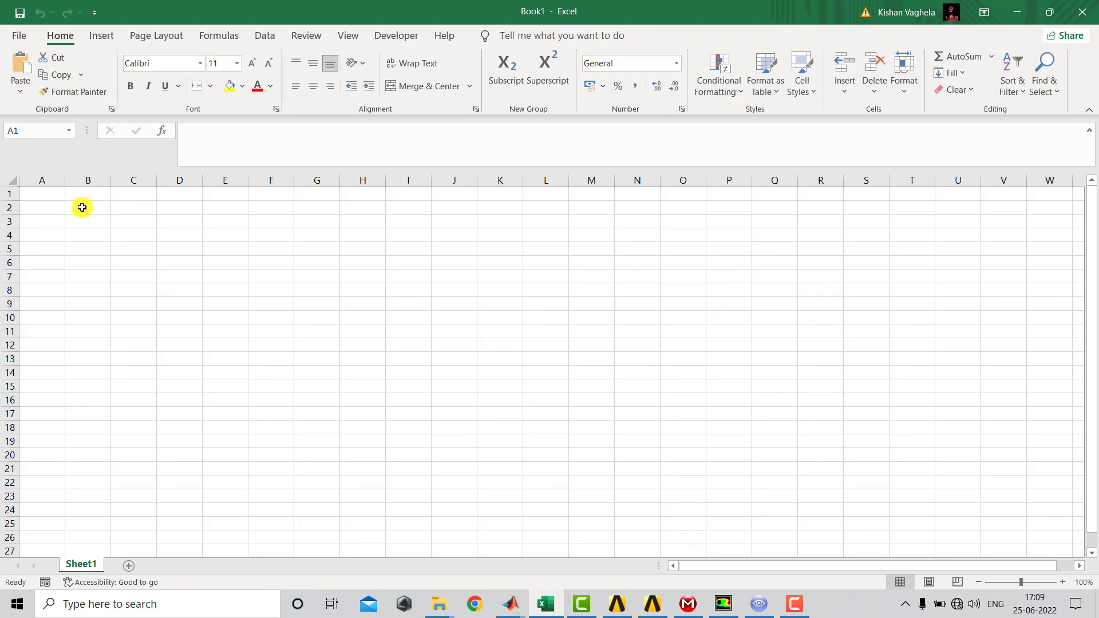
left_click(127, 208)
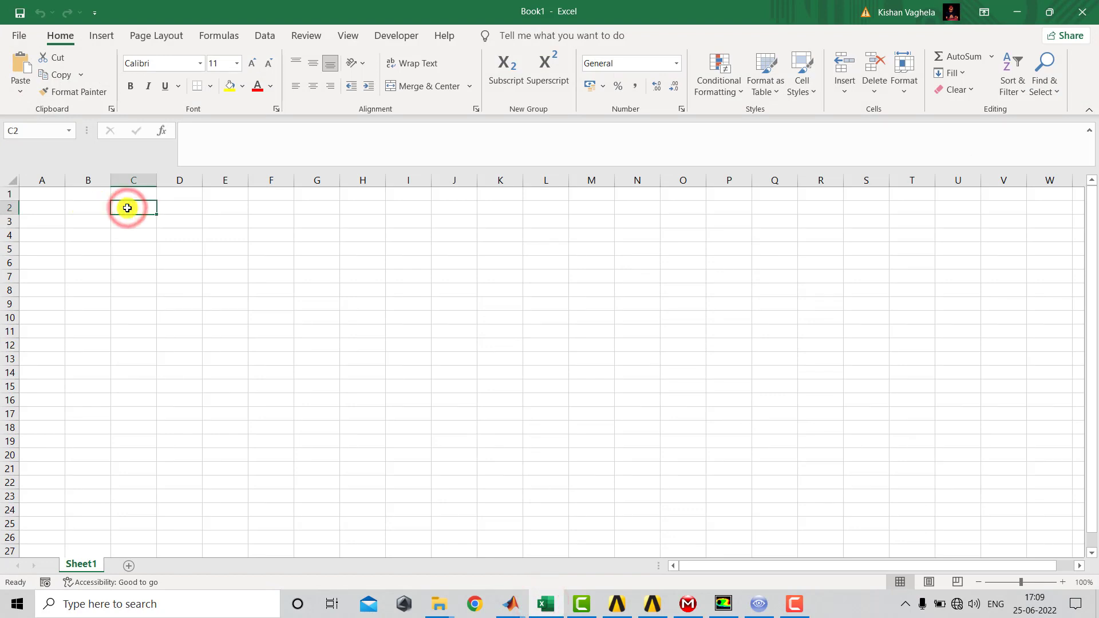
key("ctrl+v")
left_click(232, 242)
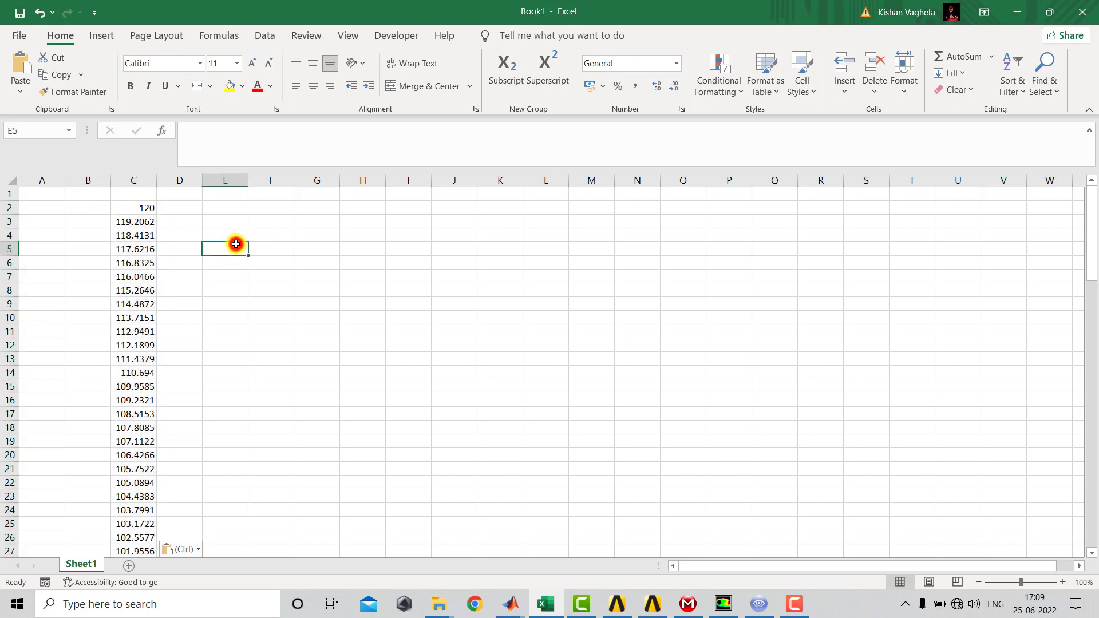
left_click(156, 196)
type("Matlab")
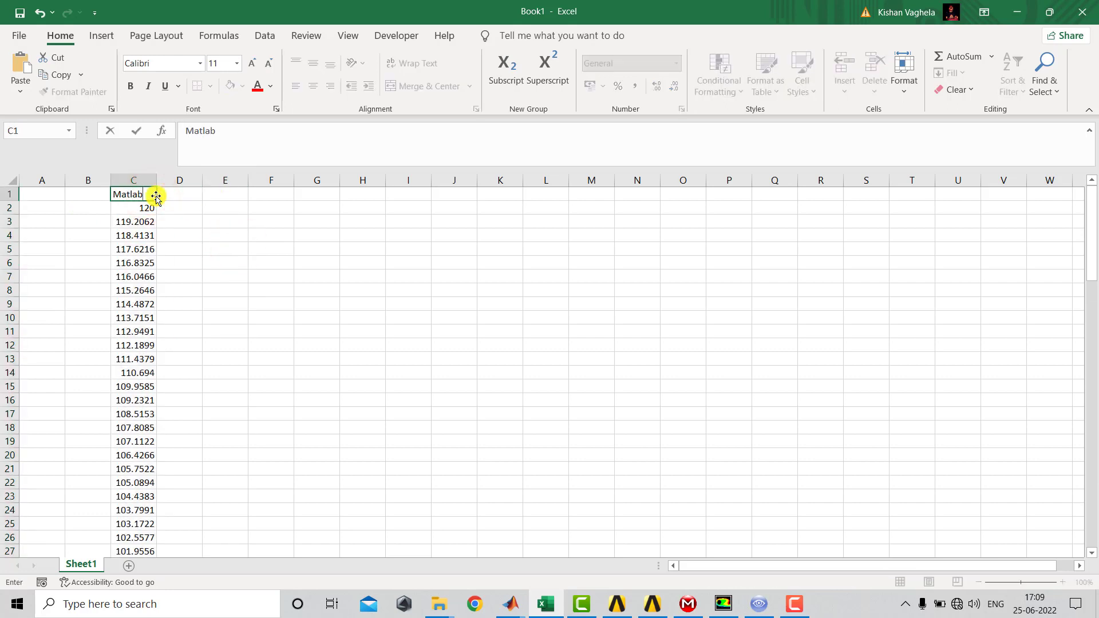
key("Return")
key("ctrl+Home")
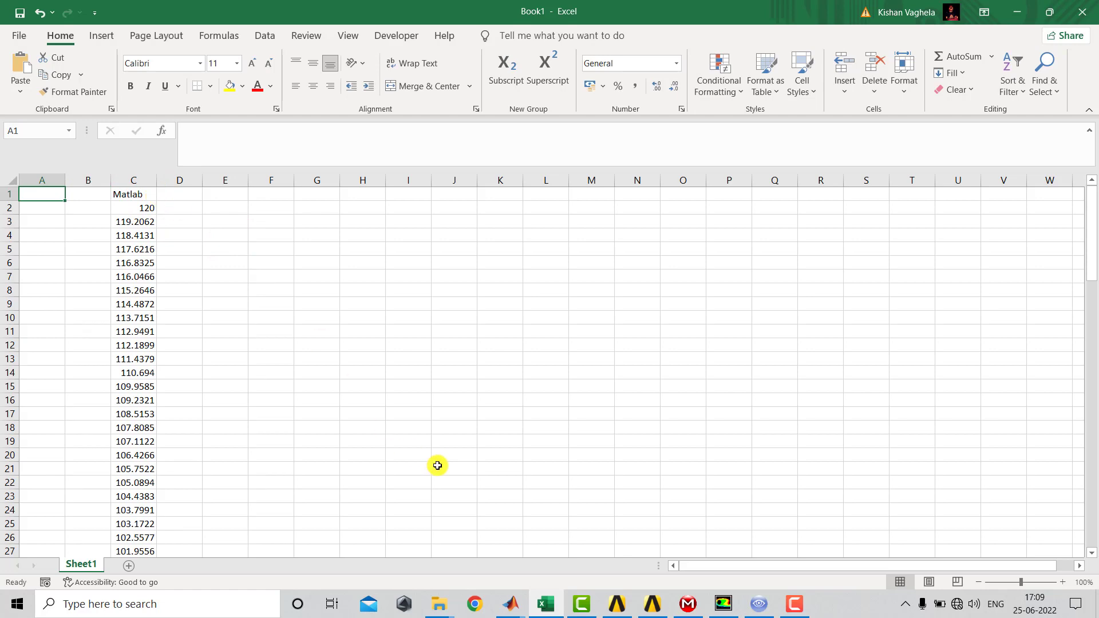
- Open the exported temp_ansys file from the Desktop folder and fit column A to its contents
left_click(444, 609)
left_click(491, 546)
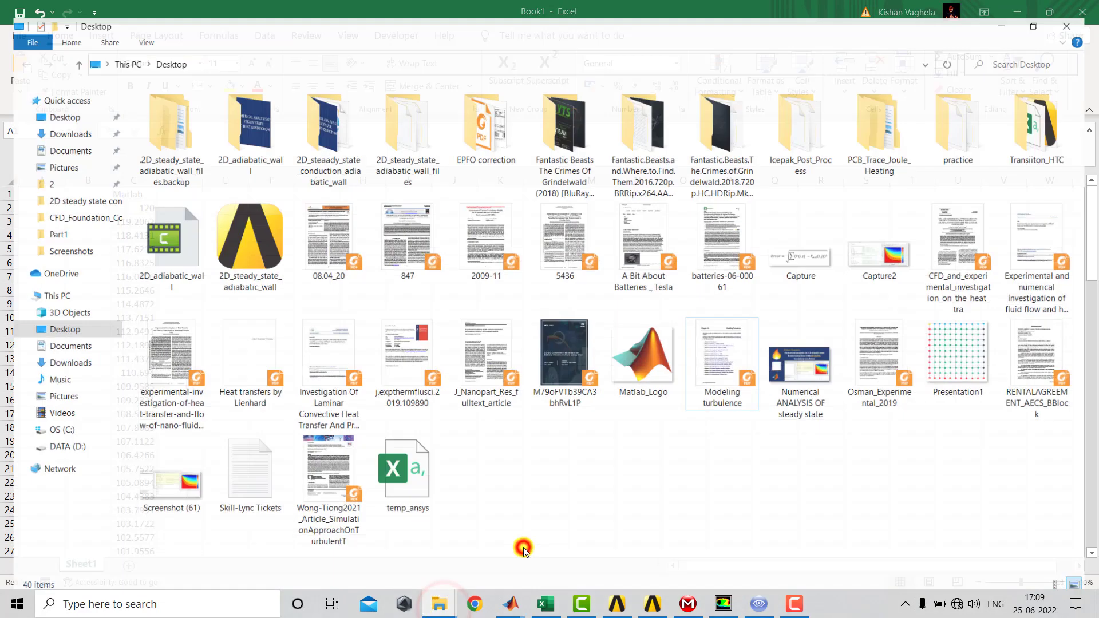
left_click(411, 470)
double_click(411, 469)
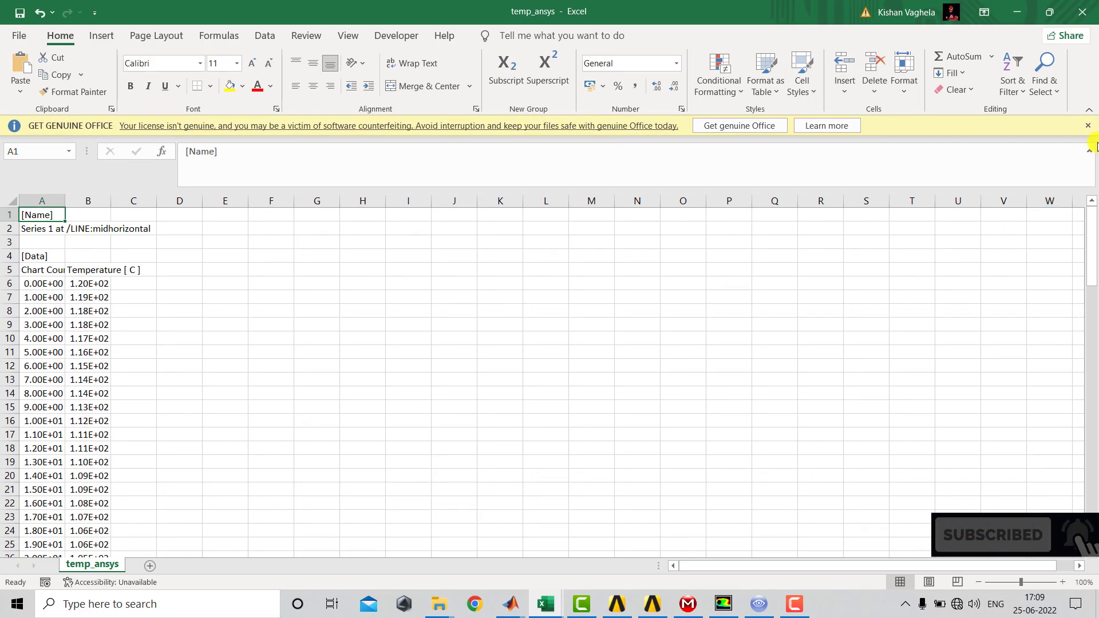
left_click(1087, 126)
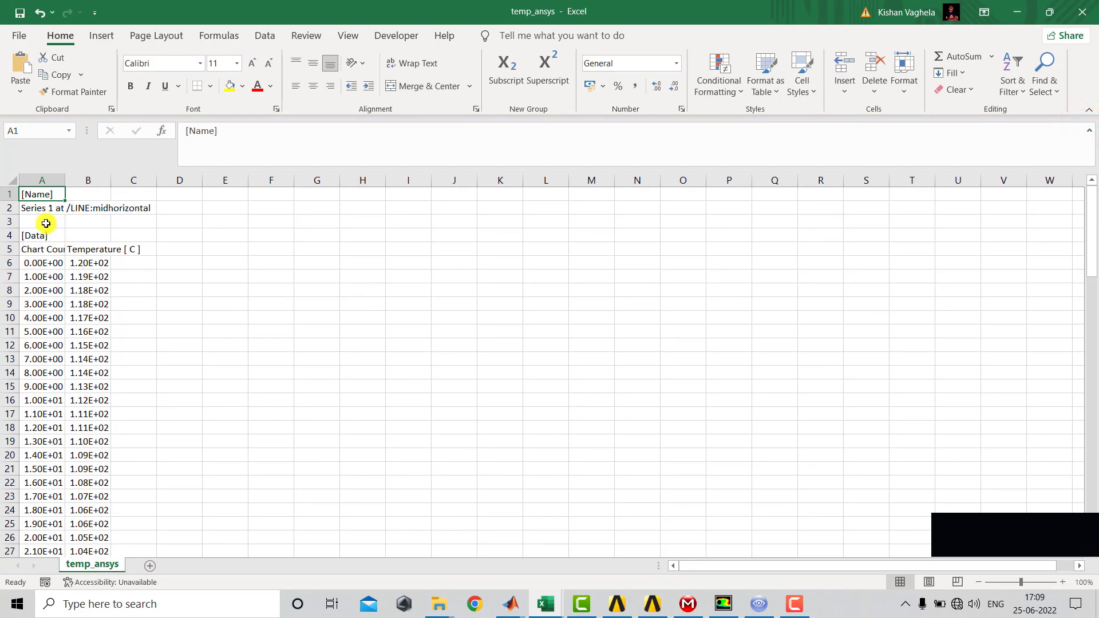
double_click(64, 180)
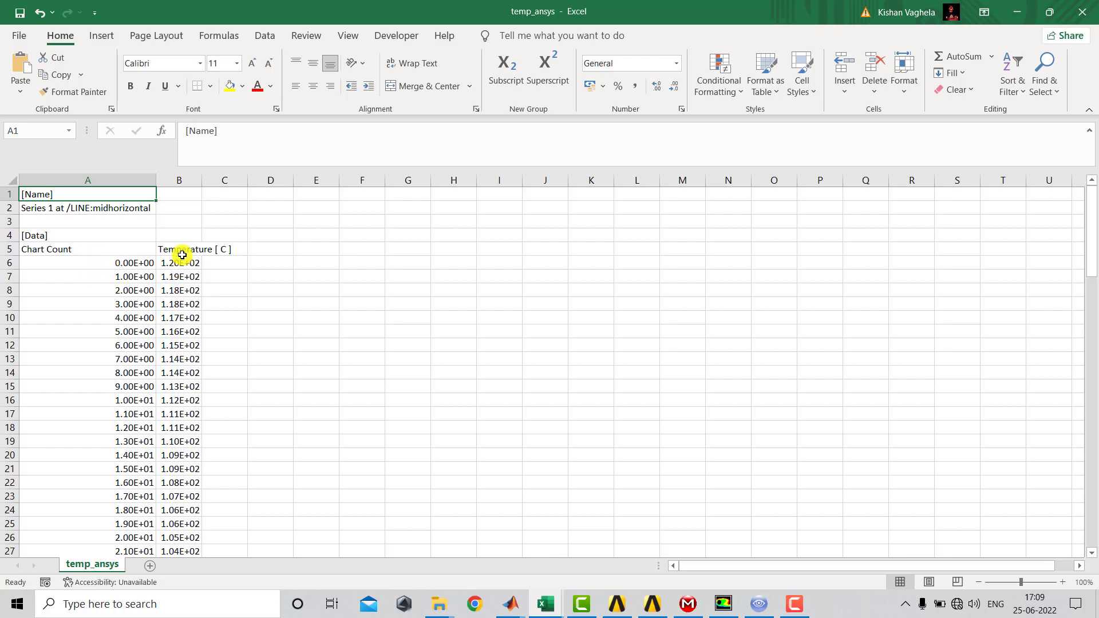
- Copy the chart count and temperature data in A6:B106 of temp_ansys
left_click(132, 262)
scroll(223, 395, "down", 17)
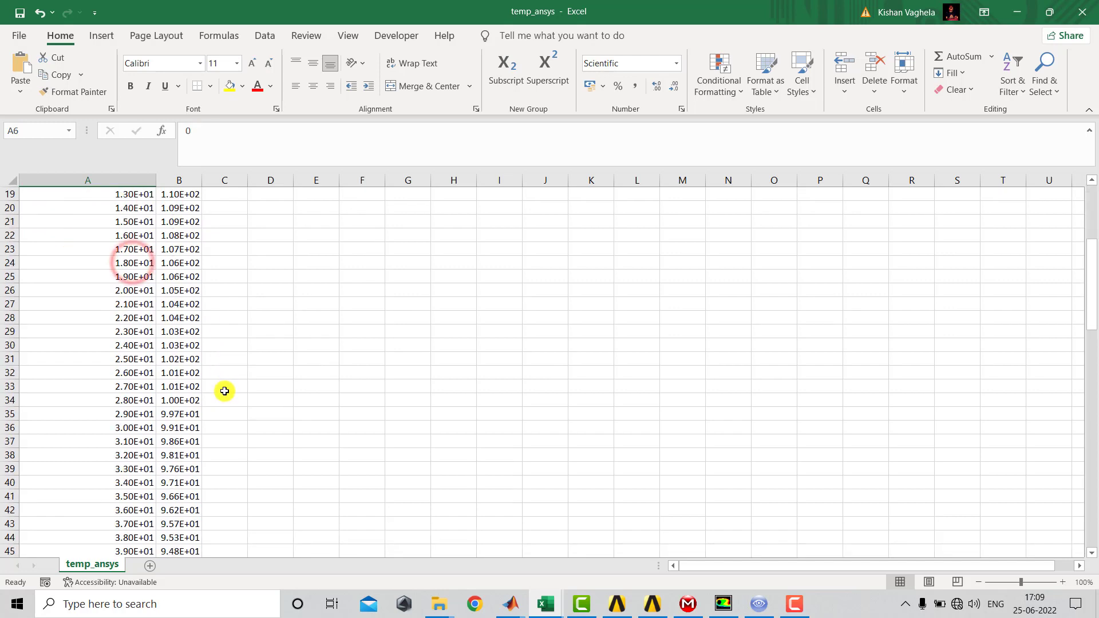
scroll(224, 410, "down", 11)
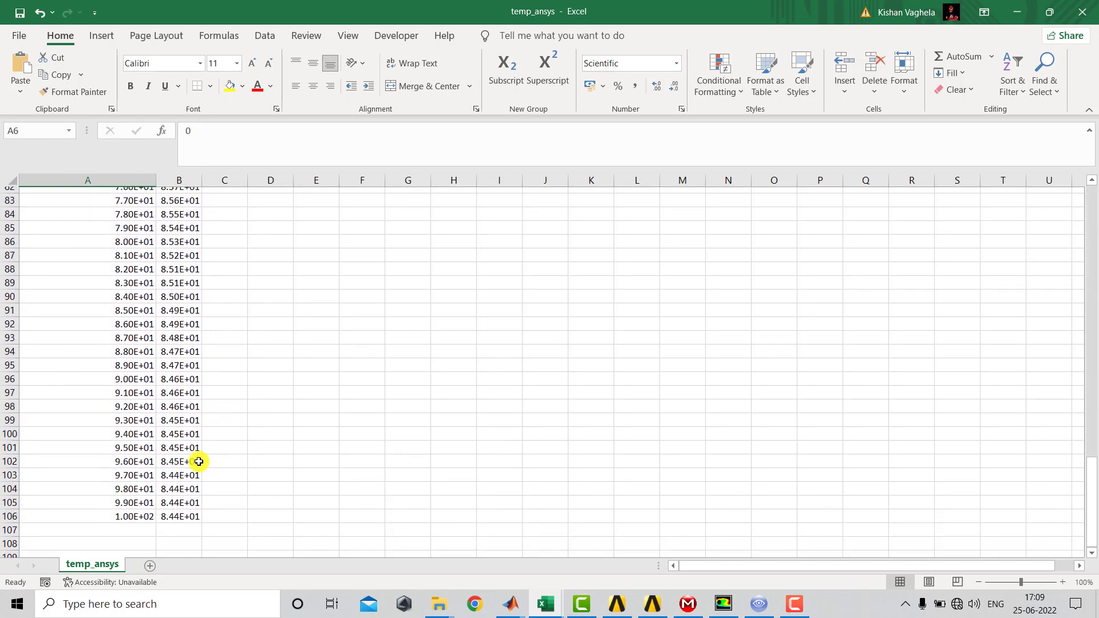
left_click(181, 485, "shift")
key("ctrl+c")
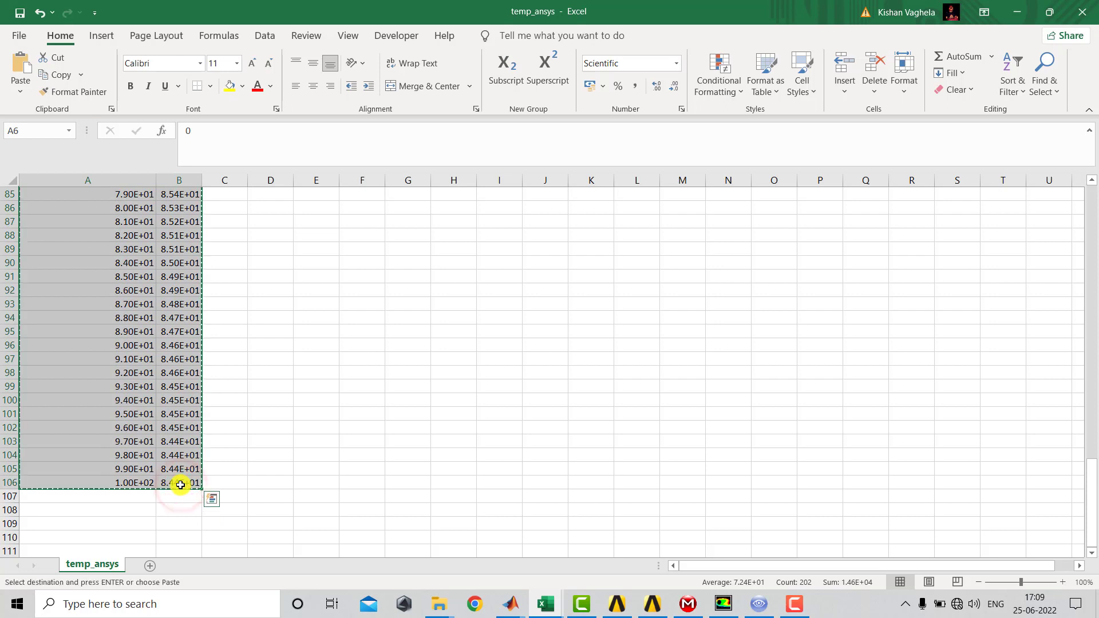
- Switch back to the Book1 workbook and paste the copied node and temperature data starting at A2
left_click(545, 605)
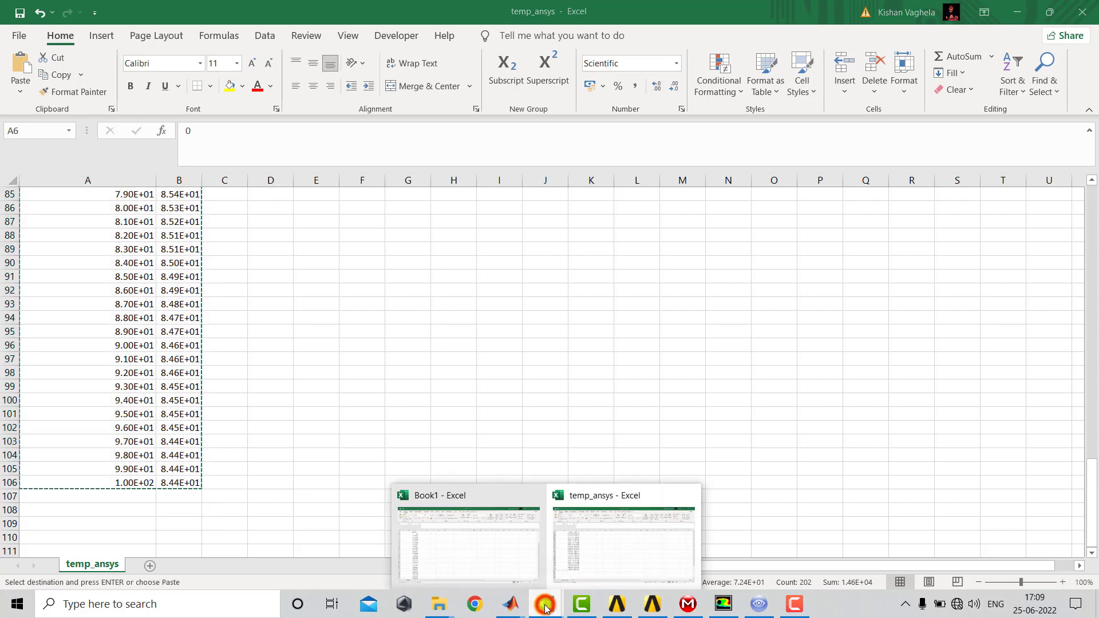
left_click(500, 558)
left_click(51, 210)
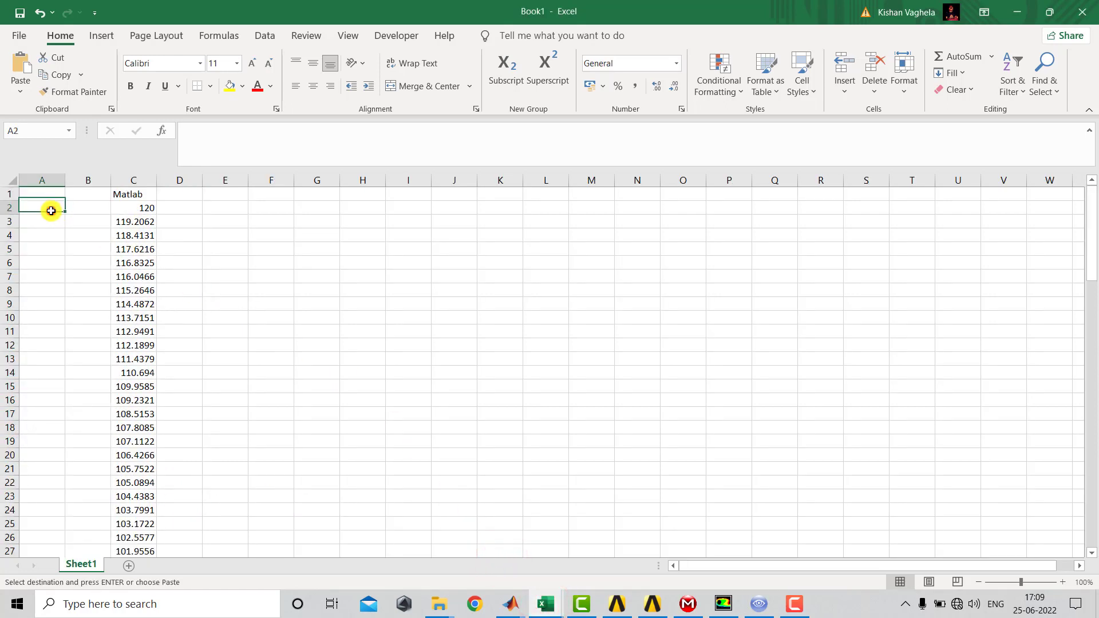
key("ctrl+v")
left_click(291, 276)
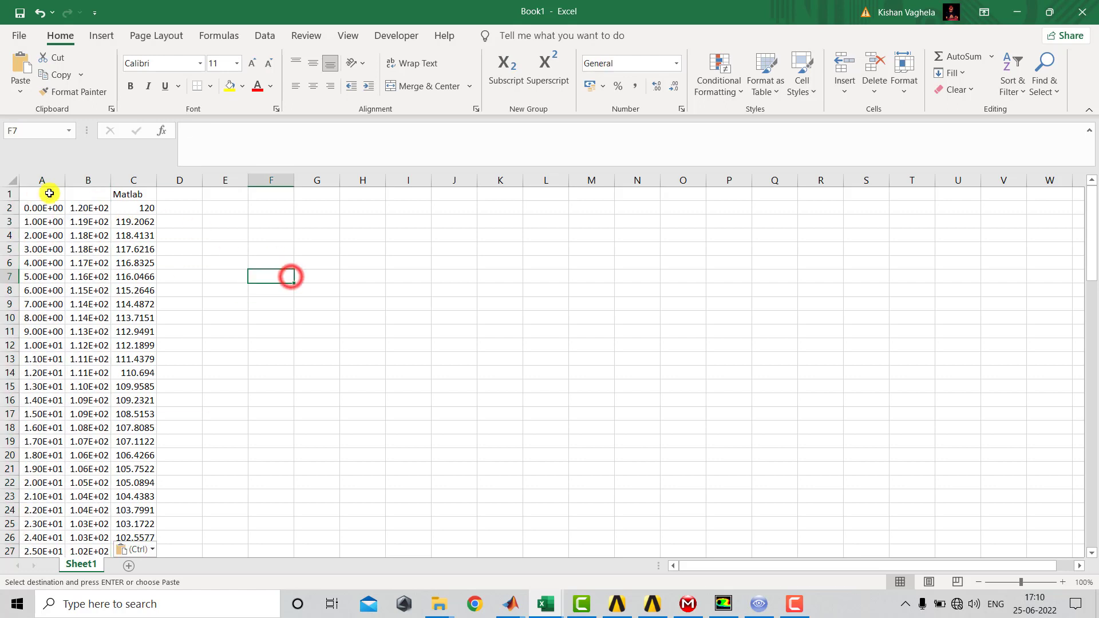
- Enter the column headings Node in A1 and Ansys in B1
left_click(40, 194)
type("N")
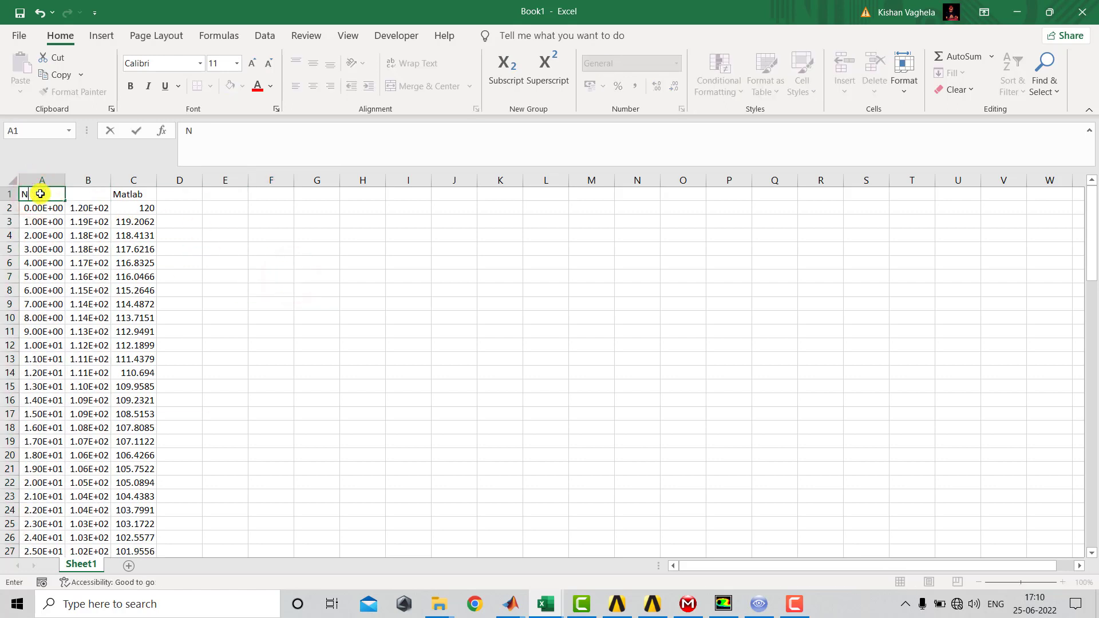
type("ode")
key("Tab")
type("A")
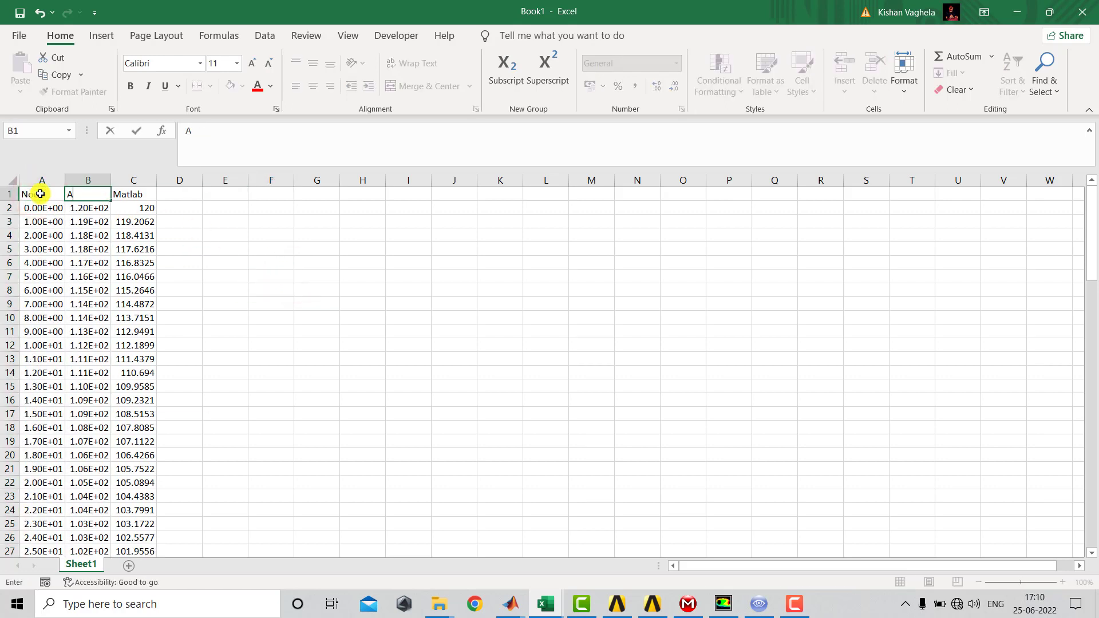
type("nsys")
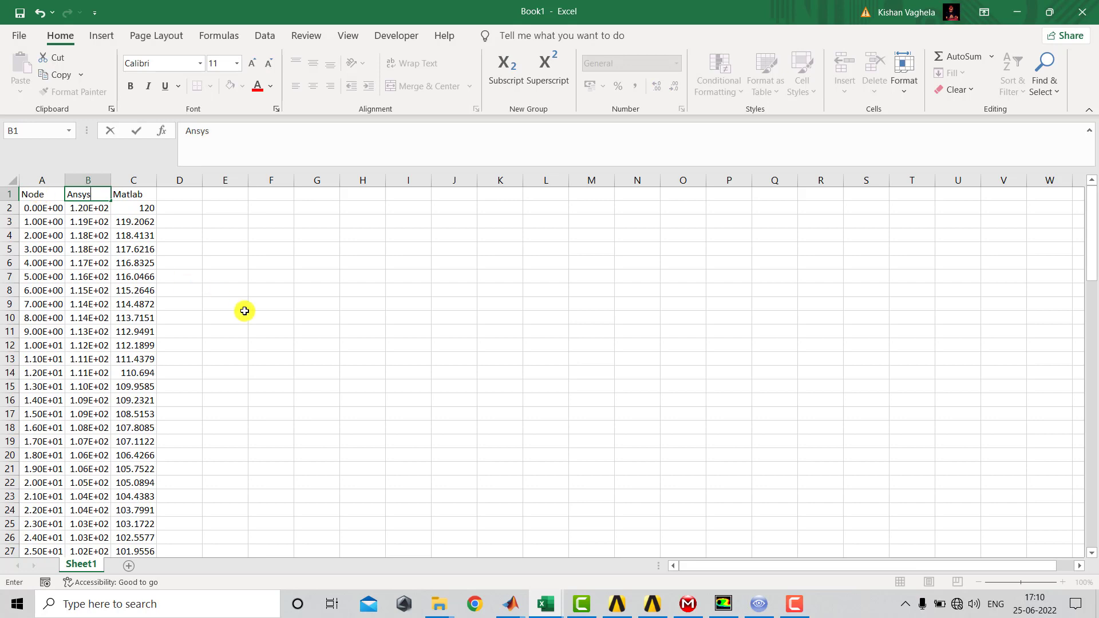
left_click(235, 314)
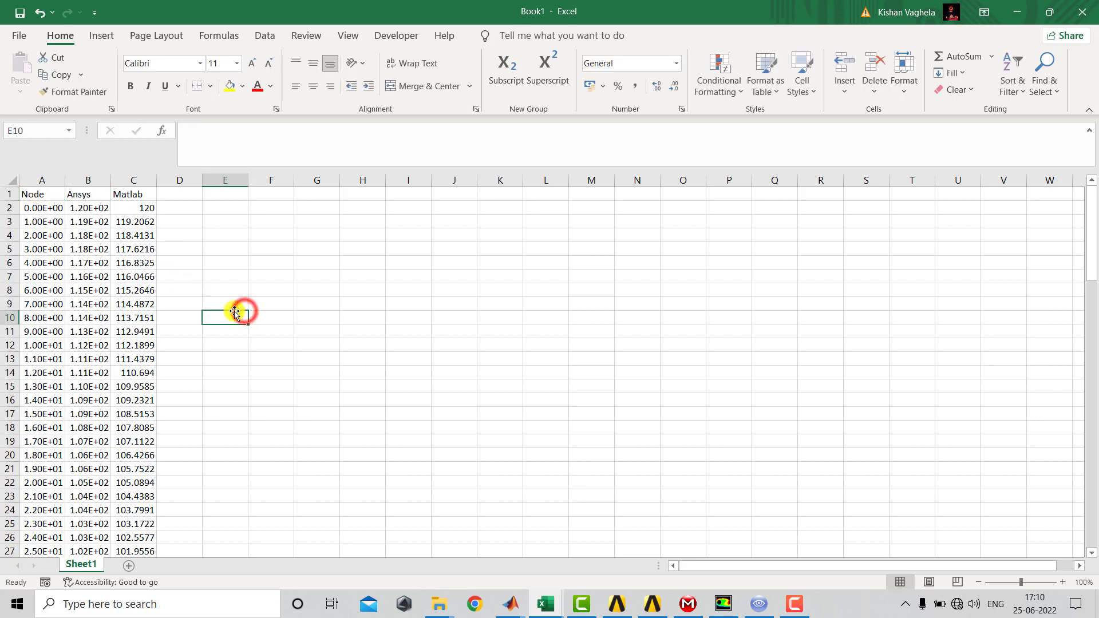
- Build the relative difference formula =abs(B2-C2)/B2 in cell D2 from the Ansys and Matlab values
left_click(186, 207)
left_click(223, 148)
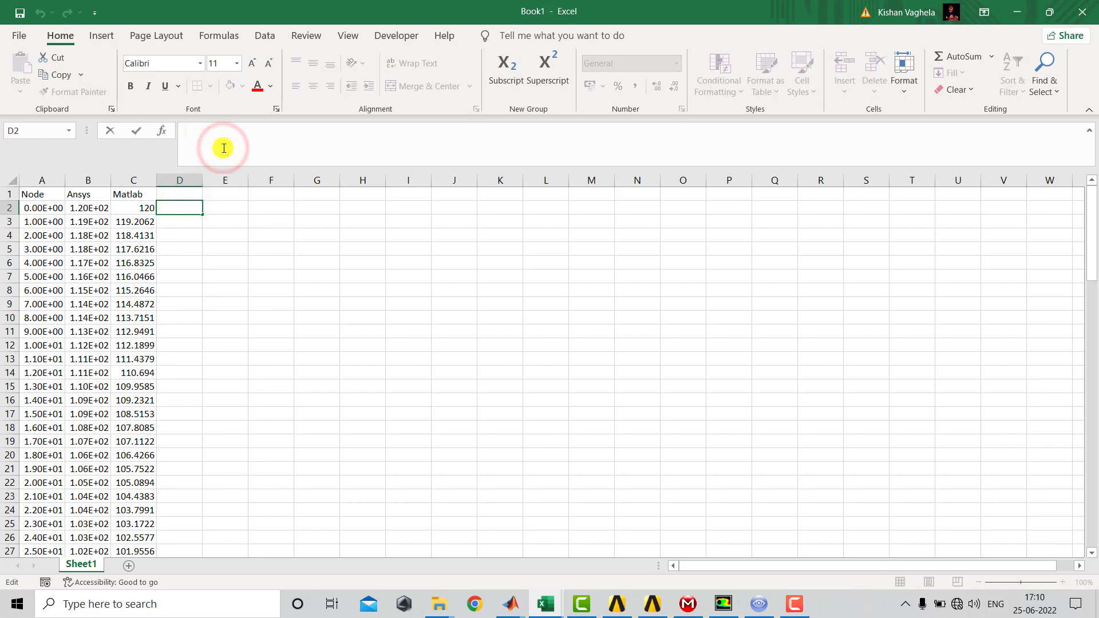
type("=")
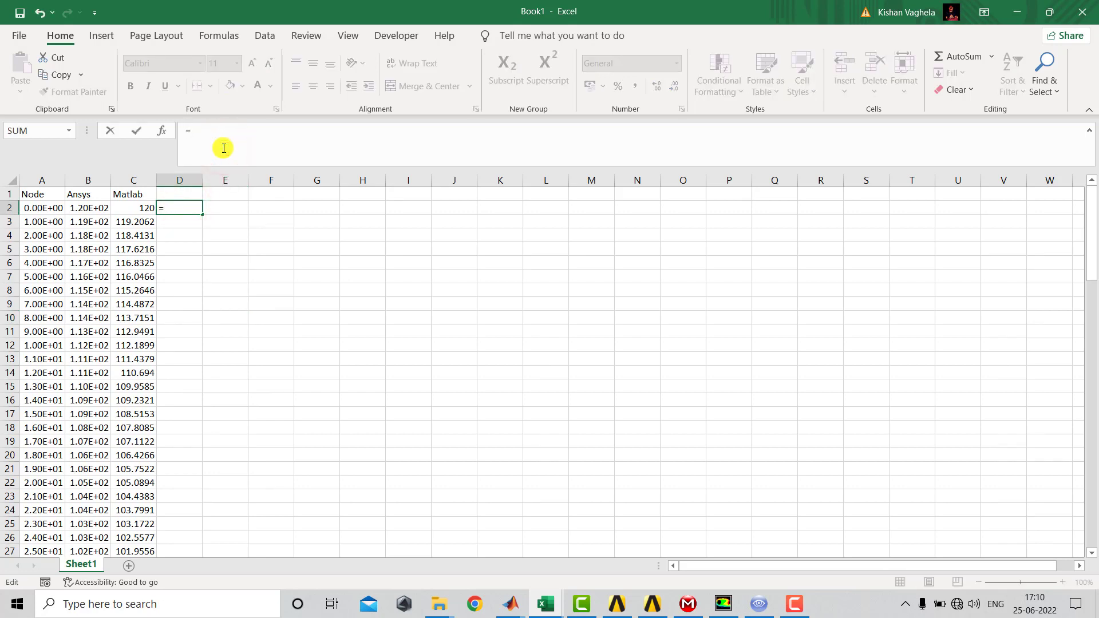
type("abs")
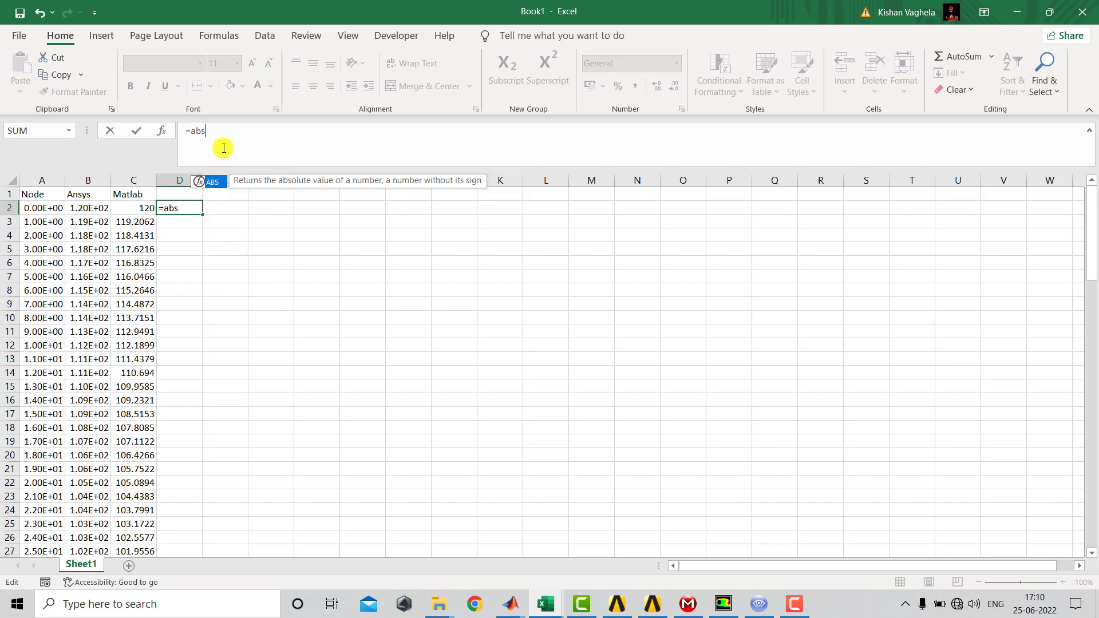
type("(")
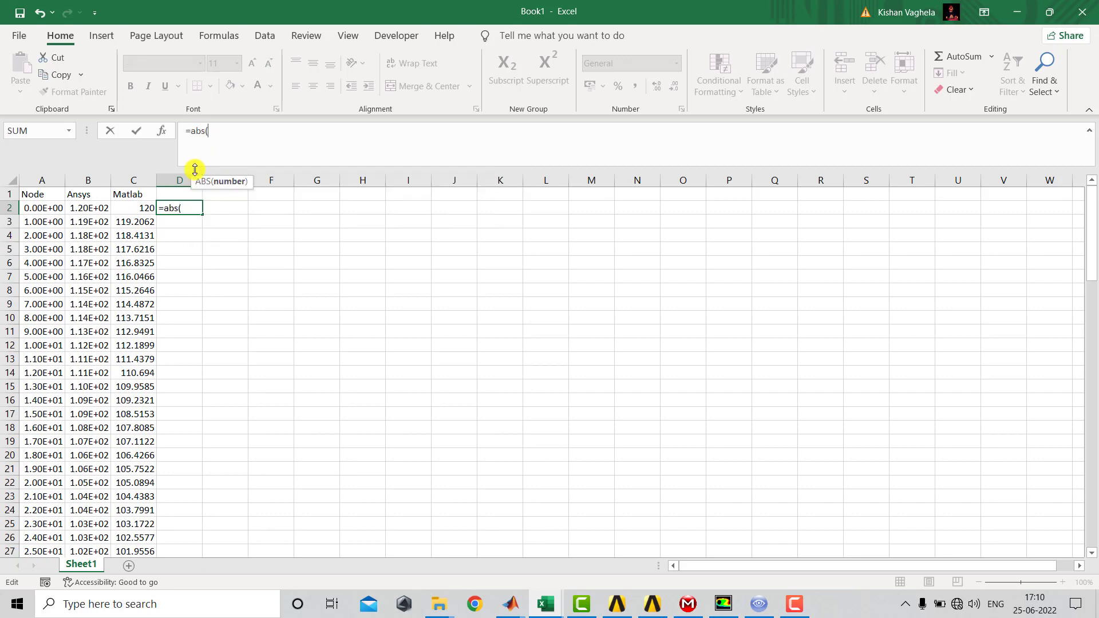
left_click(107, 207)
type("-")
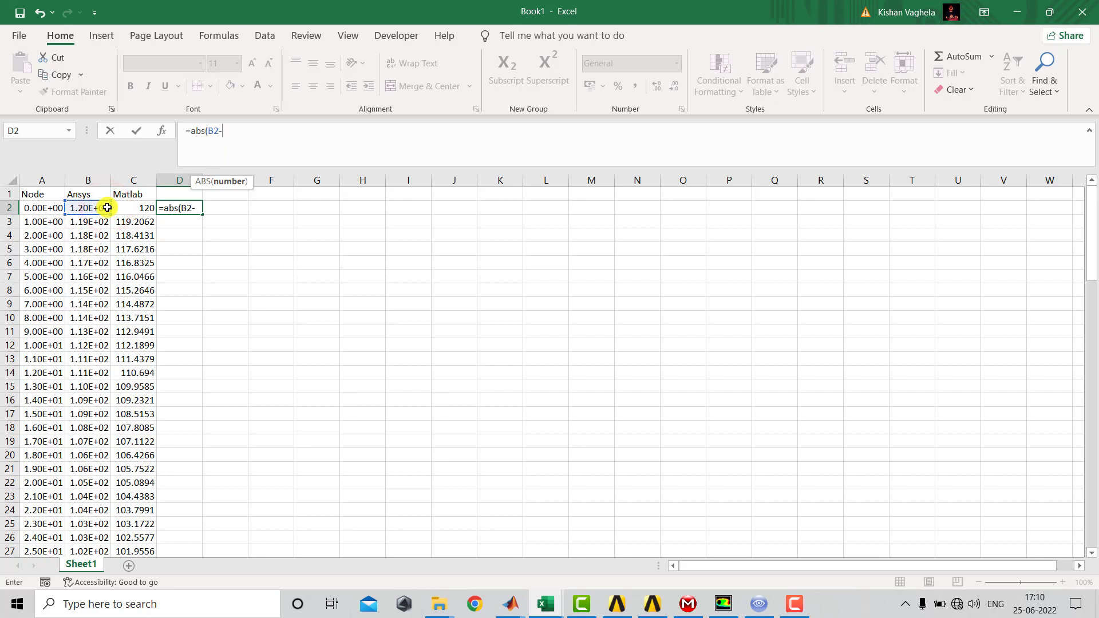
left_click(122, 210)
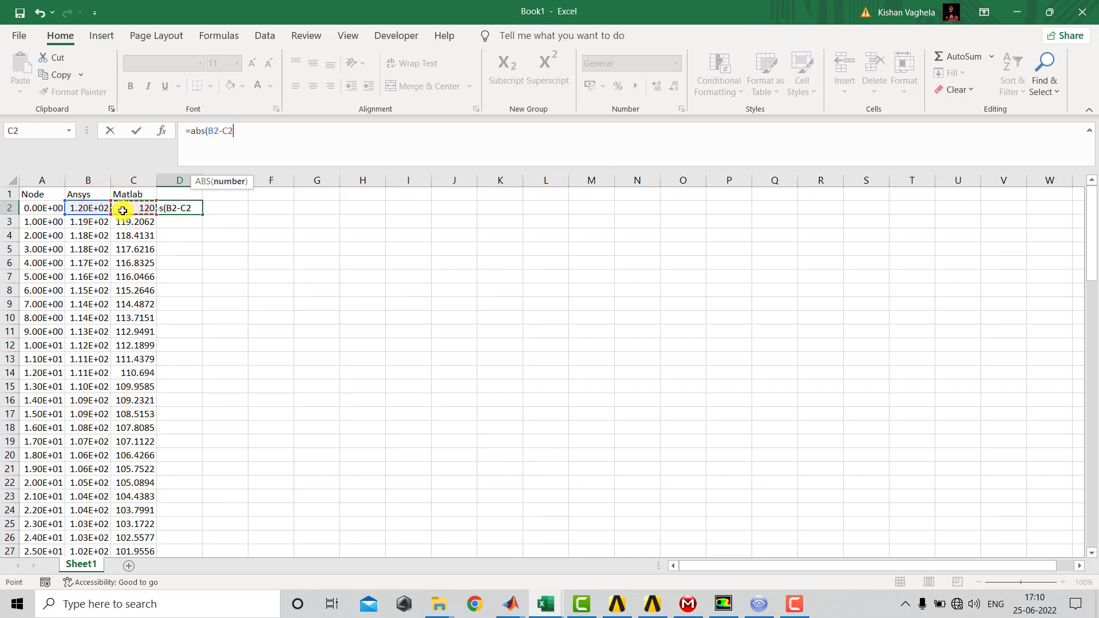
type(")/")
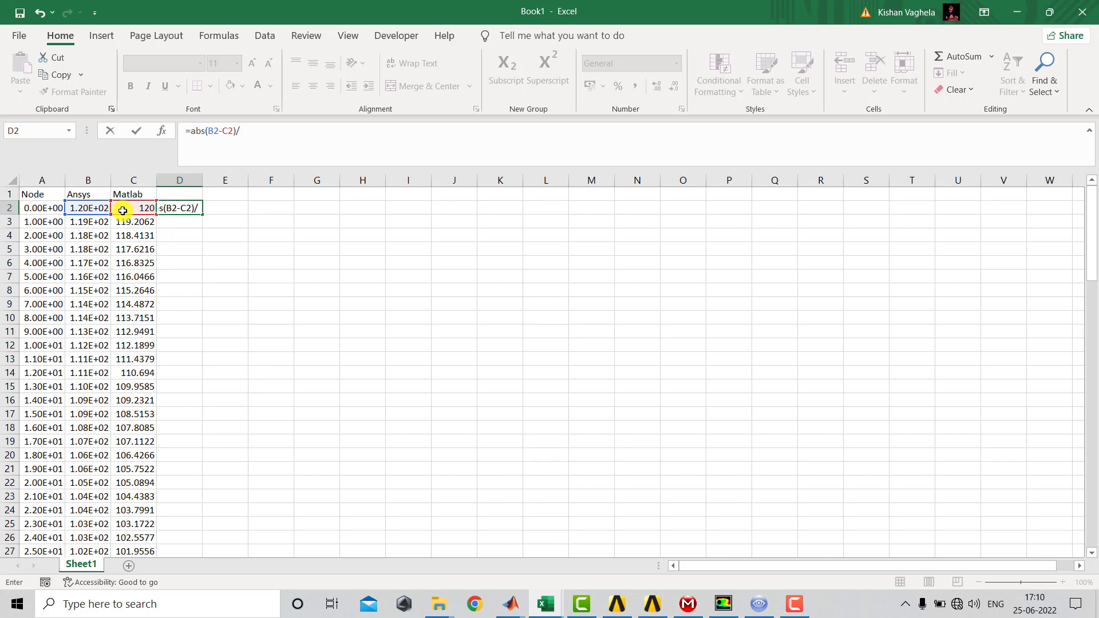
left_click(81, 207)
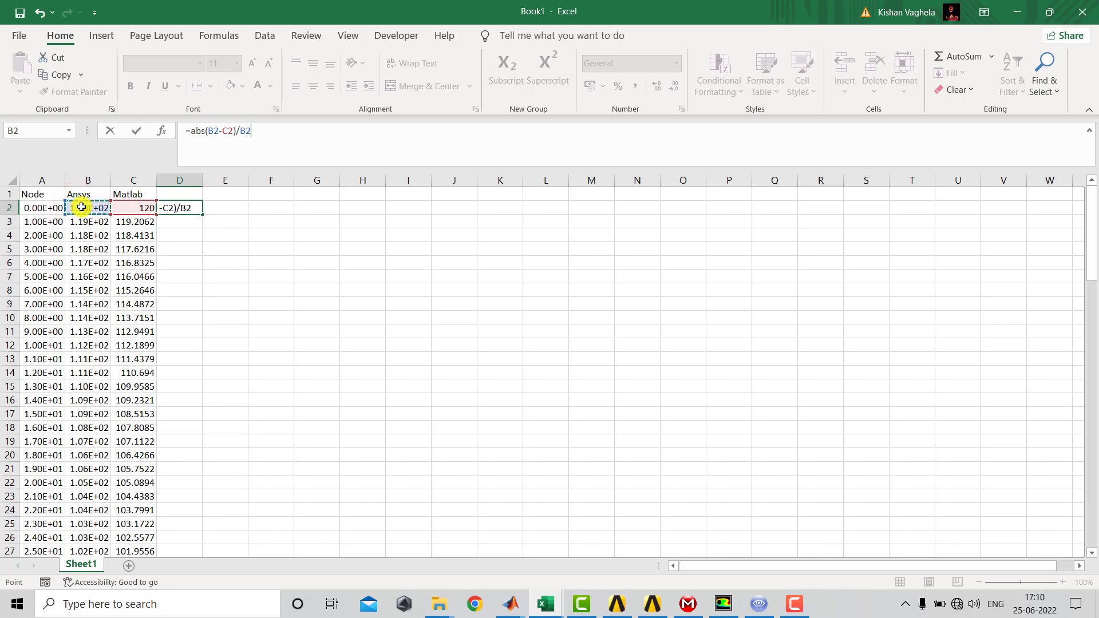
- Turn the D2 formula into a percentage error by completing it as =(abs(B2-C2)/B2)*100
left_click(192, 132)
type("(")
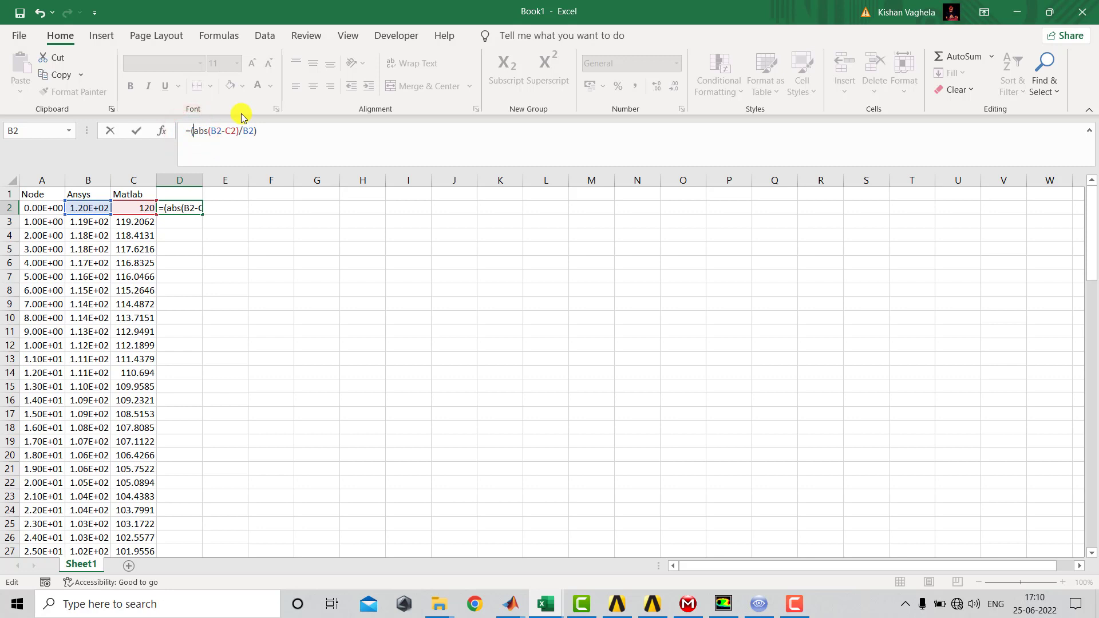
left_click(285, 130)
type("*100")
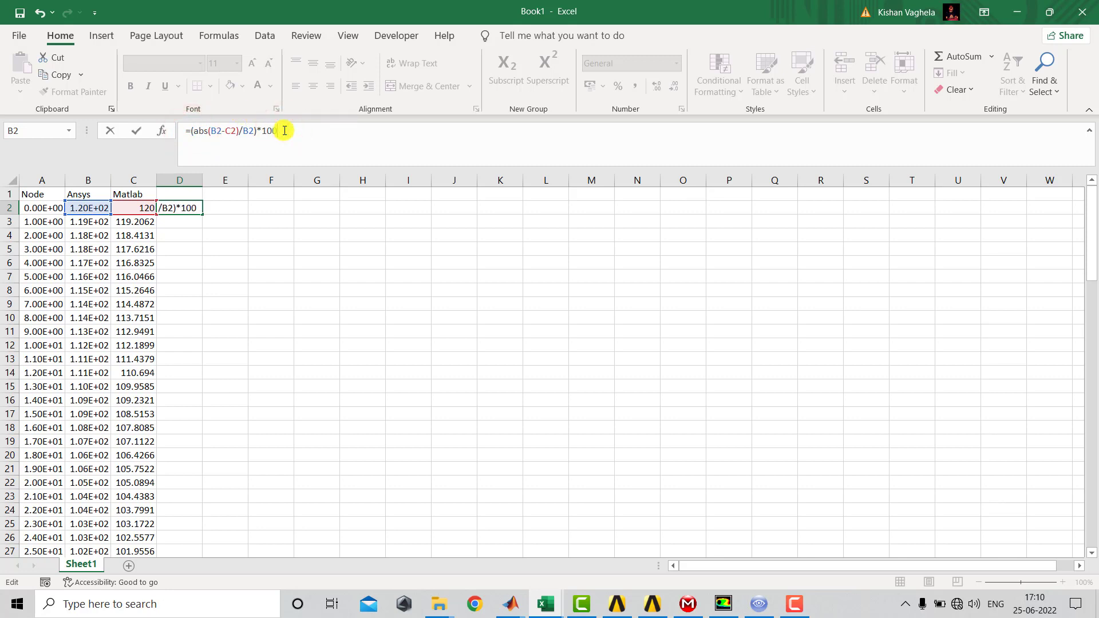
key("Return")
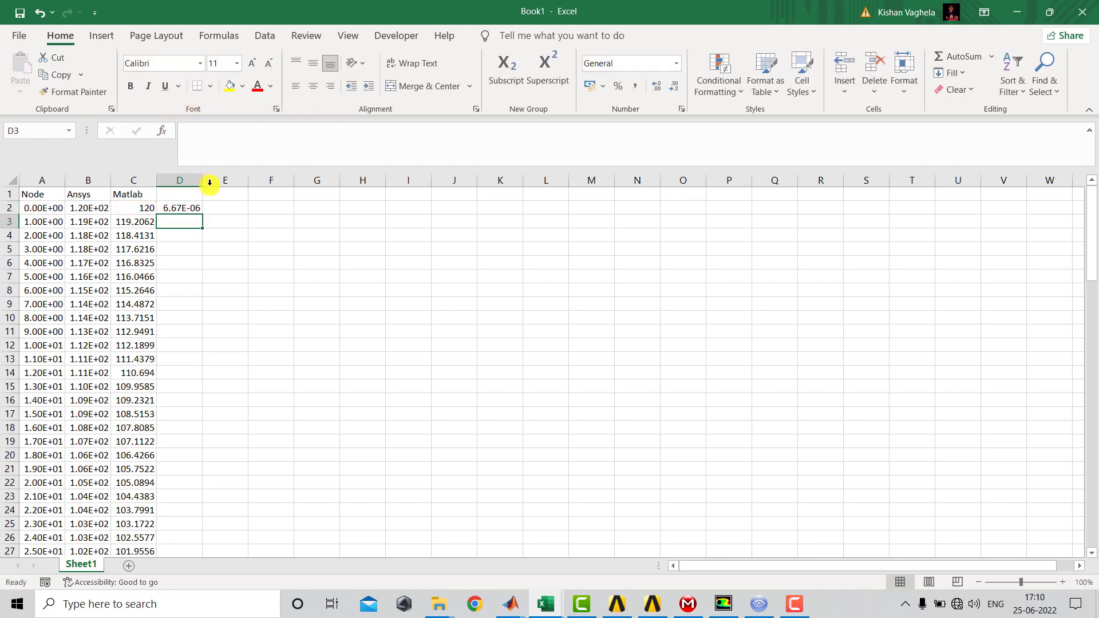
- Fill the percentage error formula from D2 down through D102 so every node row is covered
left_click(189, 208)
left_click_drag(202, 213, 201, 519)
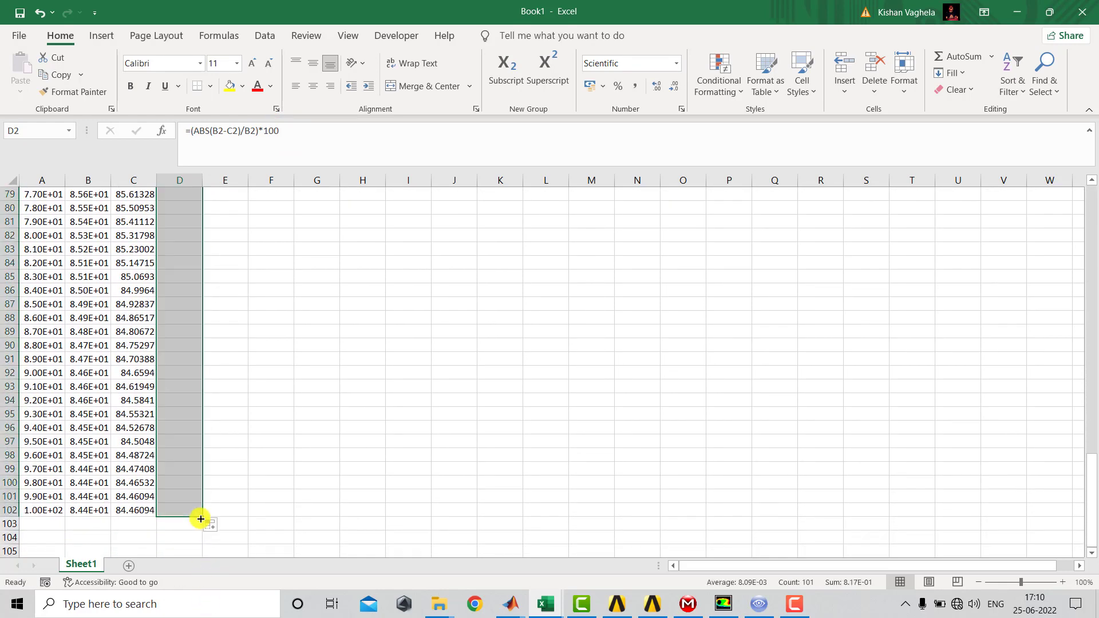
left_click(266, 413)
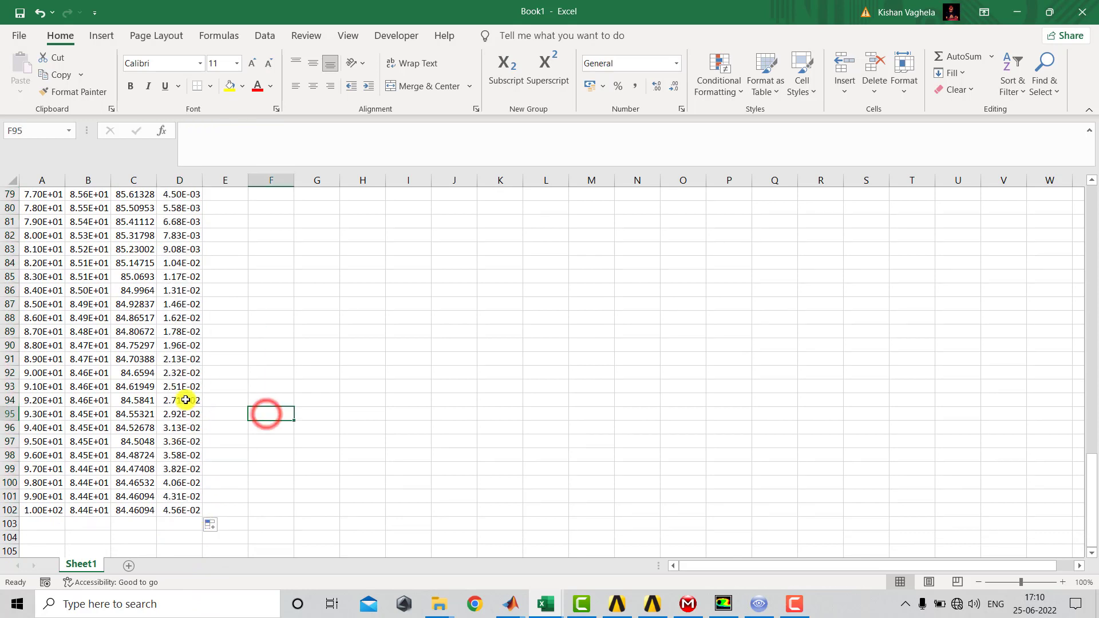
- Calculate the maximum percentage error in cell D104 with the formula =MAX(D2:D102)
scroll(186, 400, "down", 3)
left_click(177, 416)
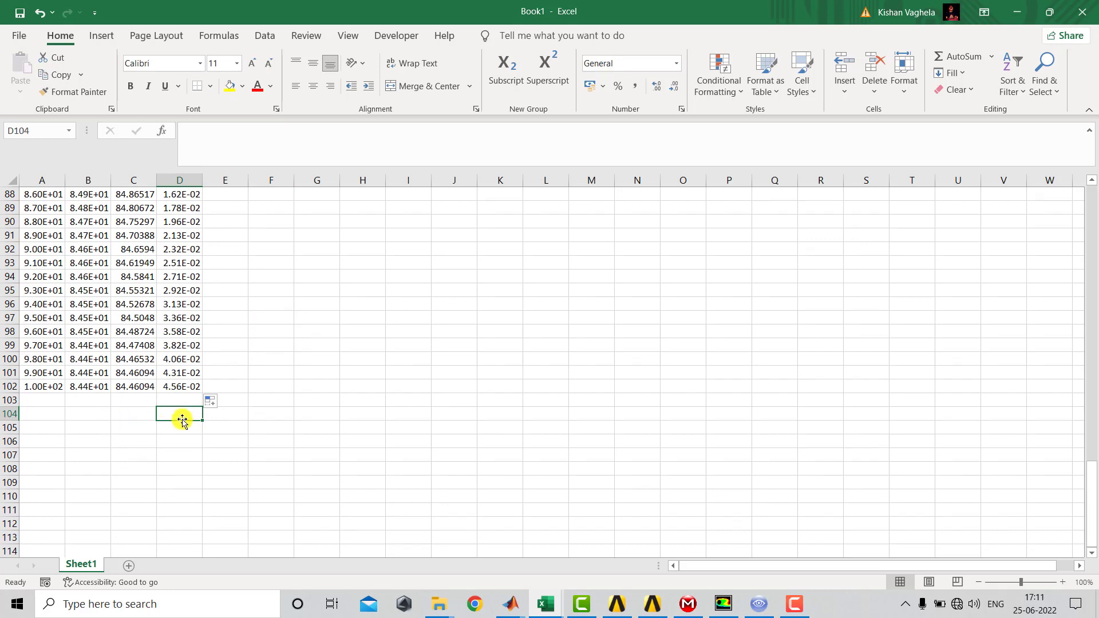
left_click(296, 145)
type("=")
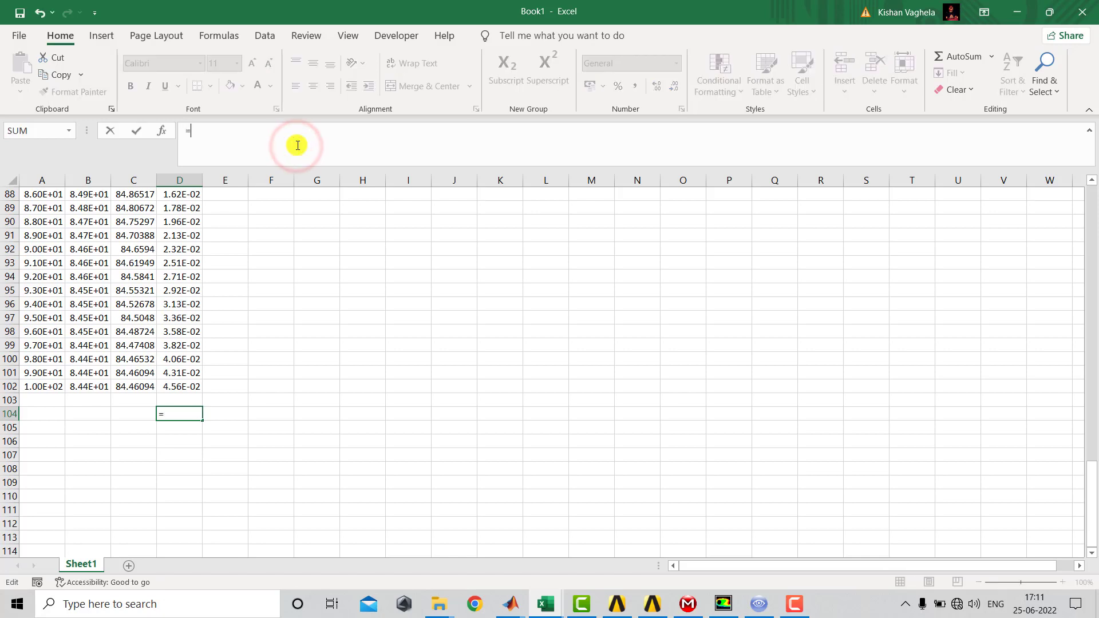
type("max")
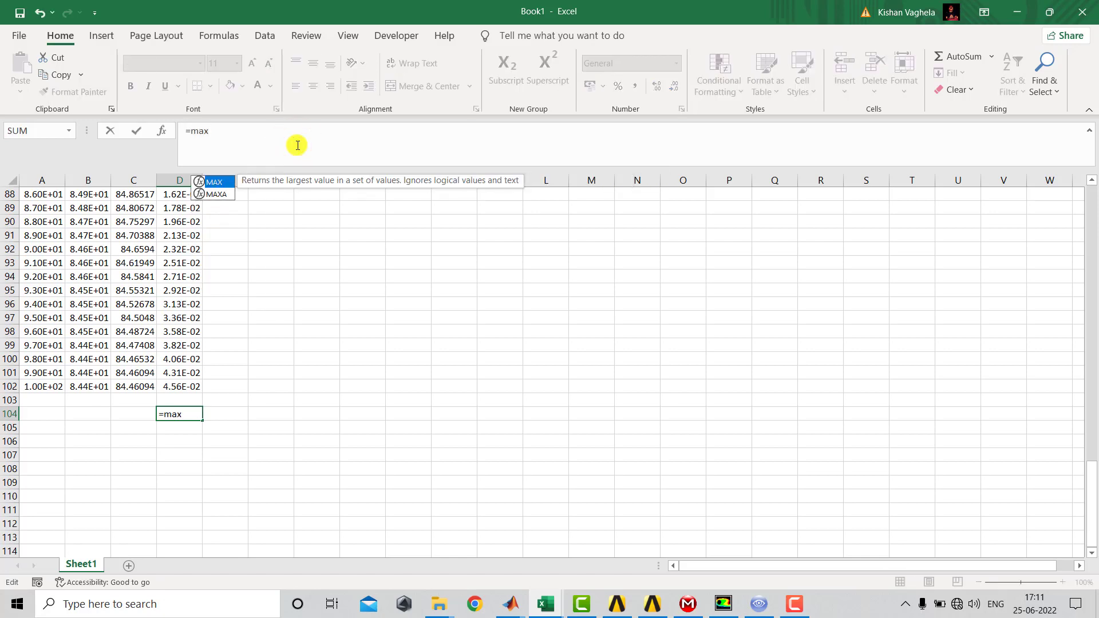
key("Tab")
scroll(221, 330, "up", 18)
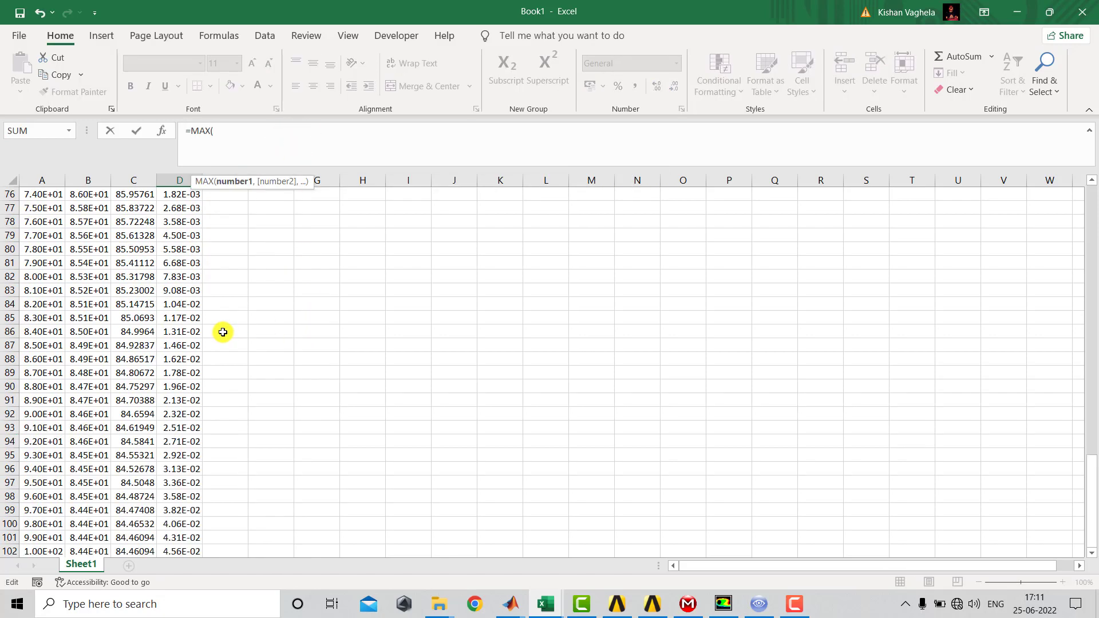
scroll(175, 297, "up", 11)
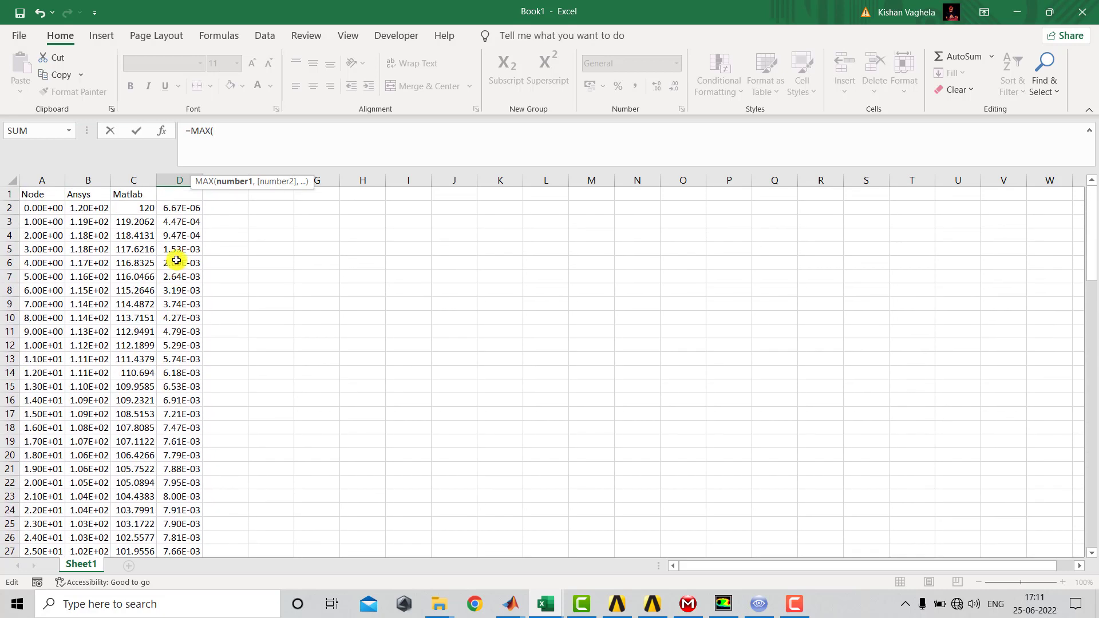
left_click(180, 207)
left_click_drag(178, 242, 172, 547)
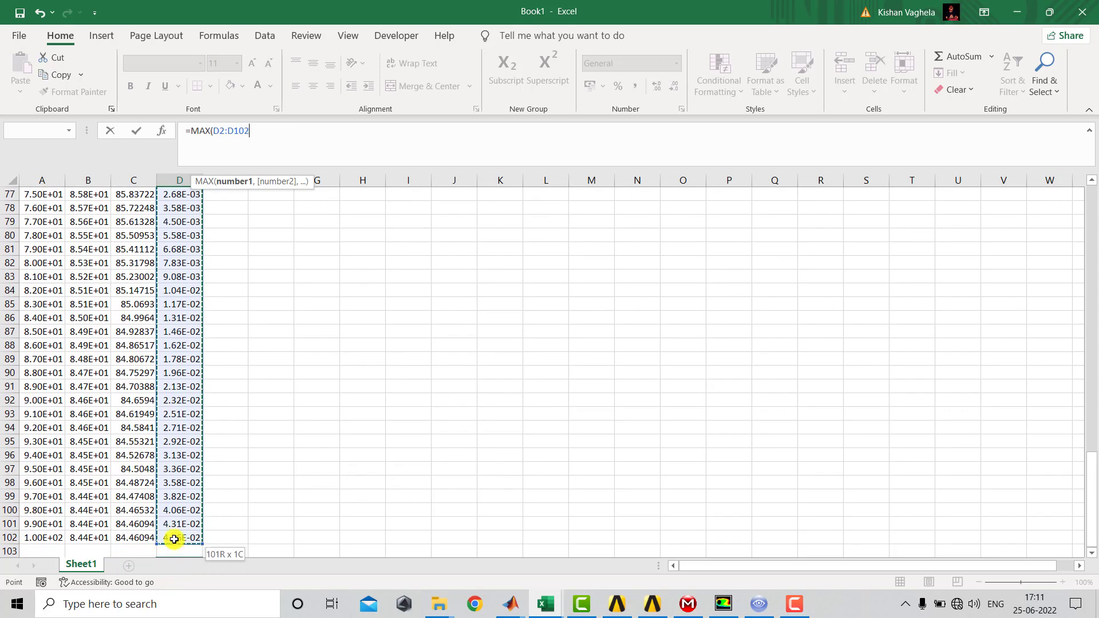
left_click(282, 128)
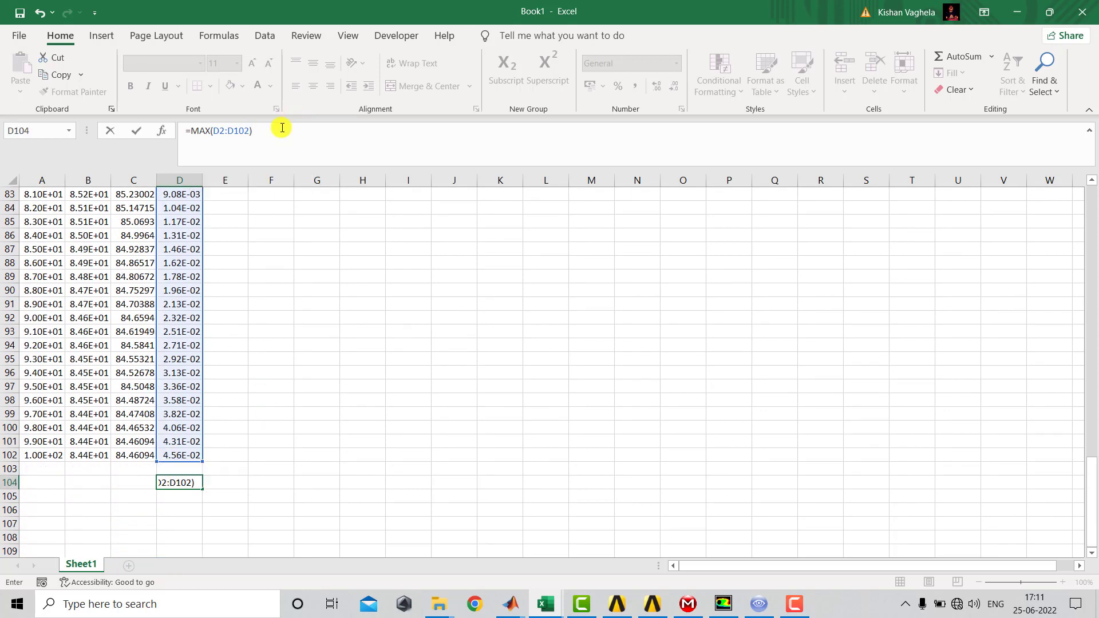
key("Return")
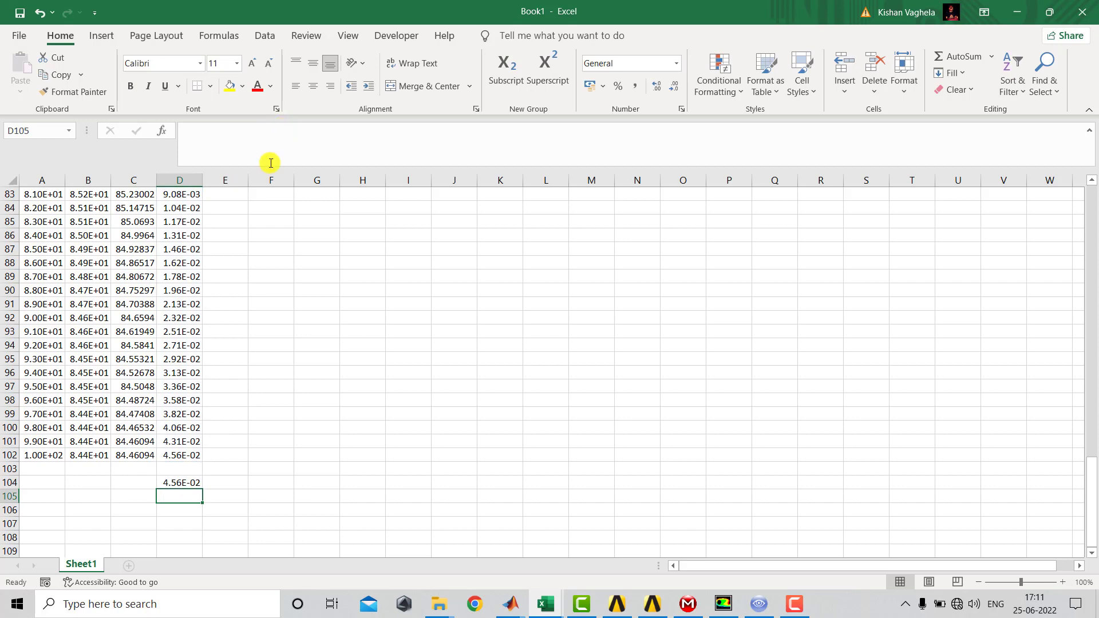
left_click(185, 482)
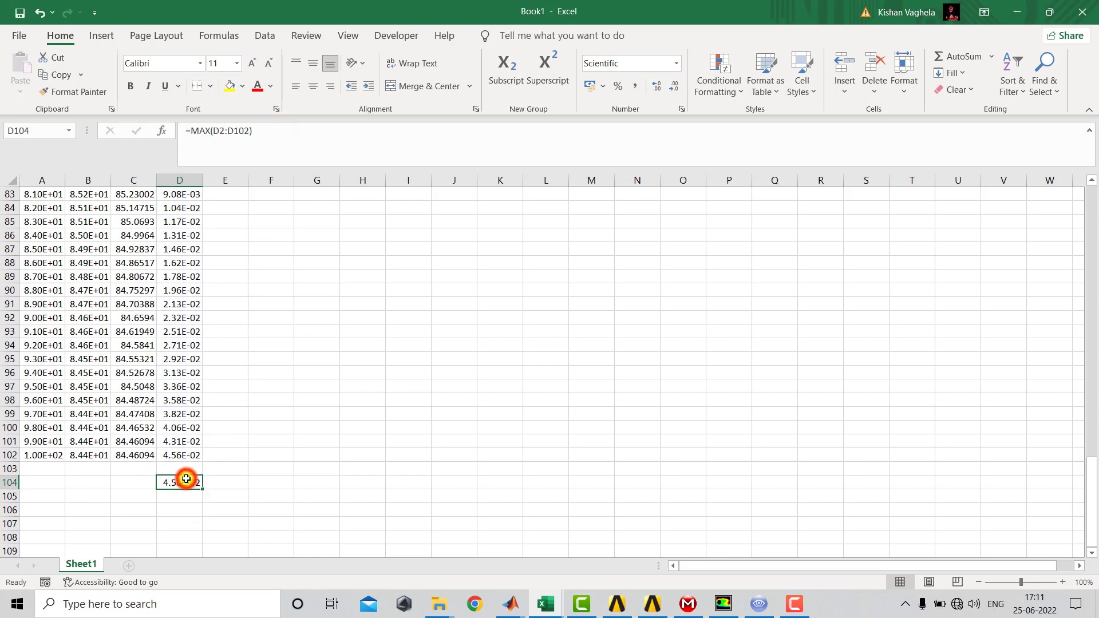
left_click(256, 496)
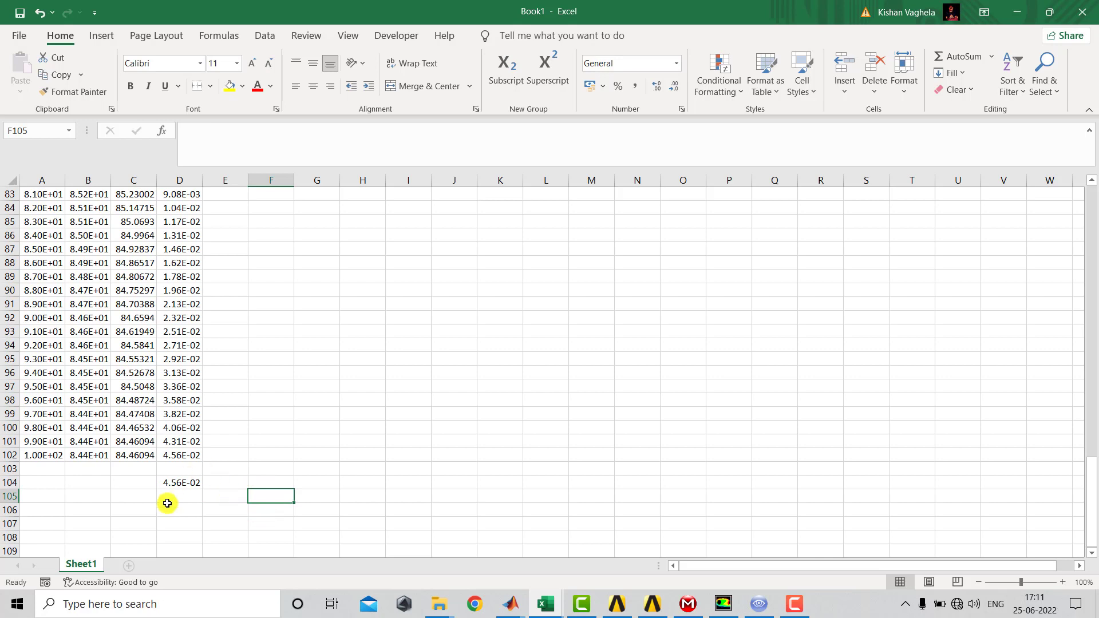